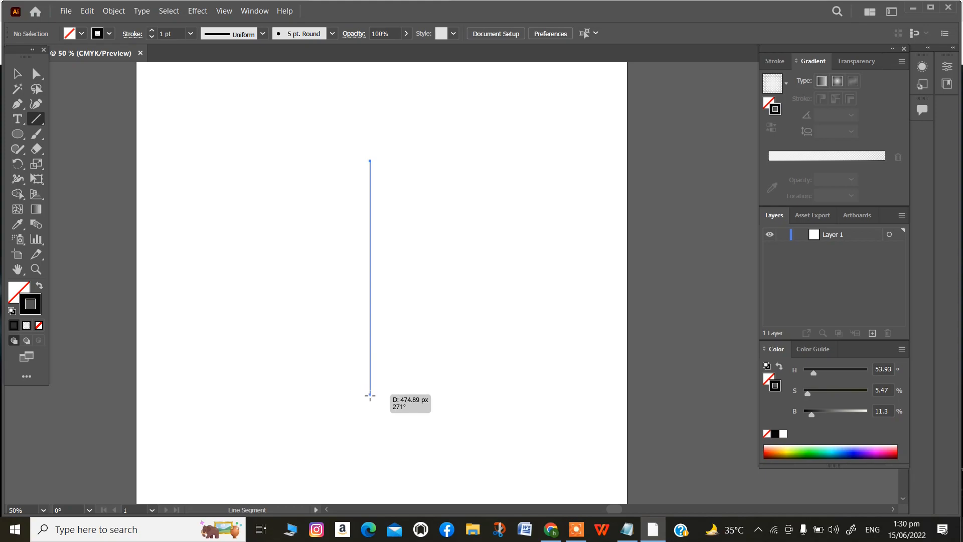
# Step: Set the vertical line's stroke weight to 7 pt and apply the width profile that tapers at both ends
pyautogui.scroll(-1, 370, 397)
pyautogui.scroll(1, 371, 400)
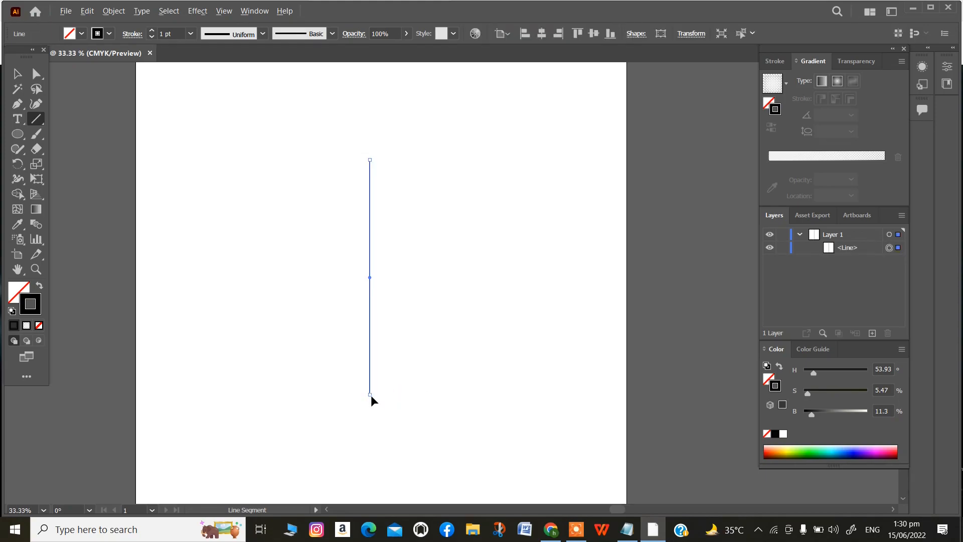
pyautogui.click(151, 30)
pyautogui.click(152, 30)
pyautogui.click(151, 29)
pyautogui.click(152, 30)
pyautogui.click(151, 29)
pyautogui.click(152, 29)
pyautogui.click(263, 34)
pyautogui.click(243, 74)
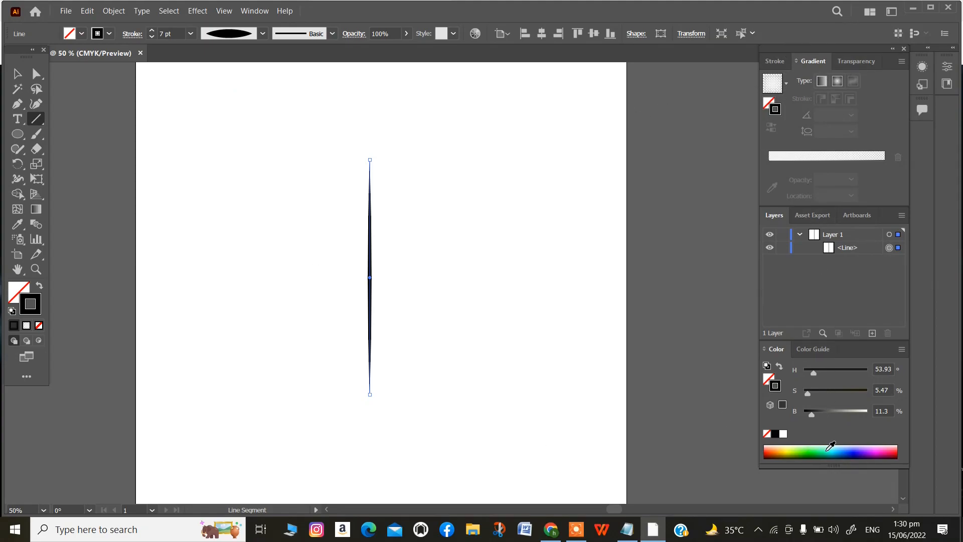
# Step: Recolour the line's stroke neutral dark grey in HSB mode with hue 105°, saturation 0% and brightness 20%
pyautogui.click(901, 348)
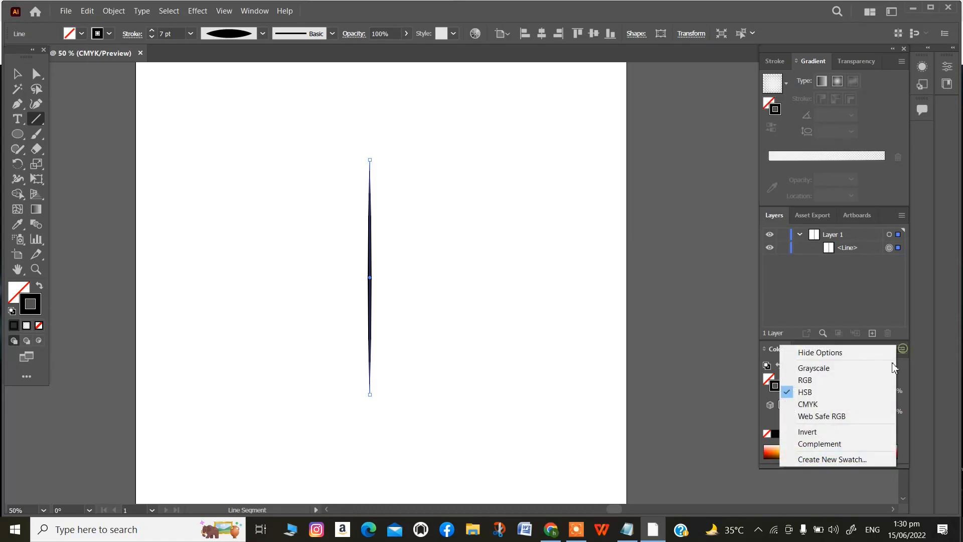
pyautogui.click(861, 380)
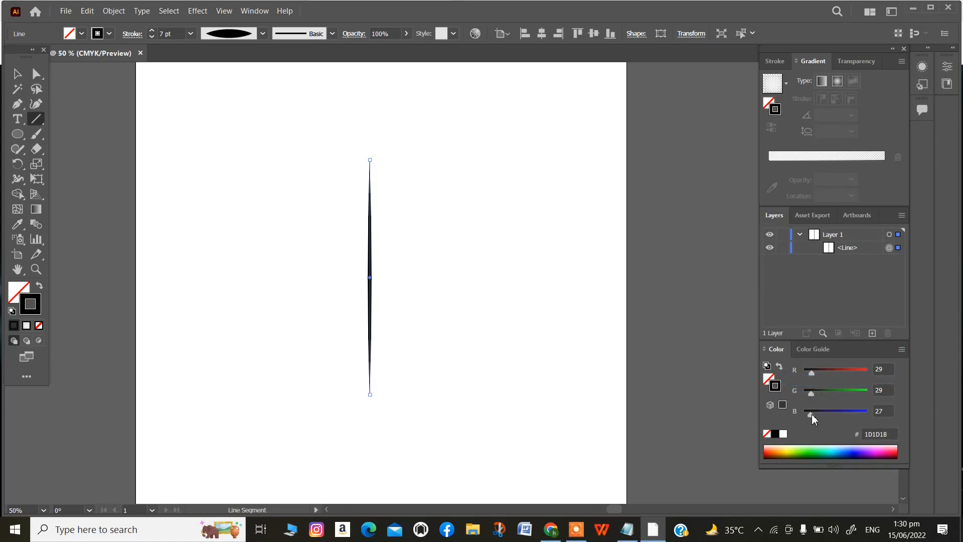
pyautogui.click(783, 405)
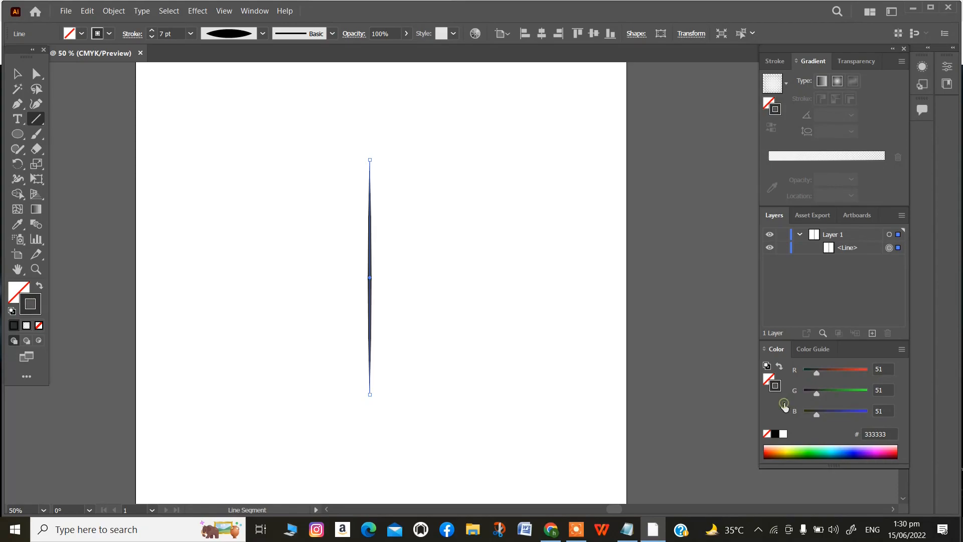
pyautogui.click(816, 414)
pyautogui.click(901, 350)
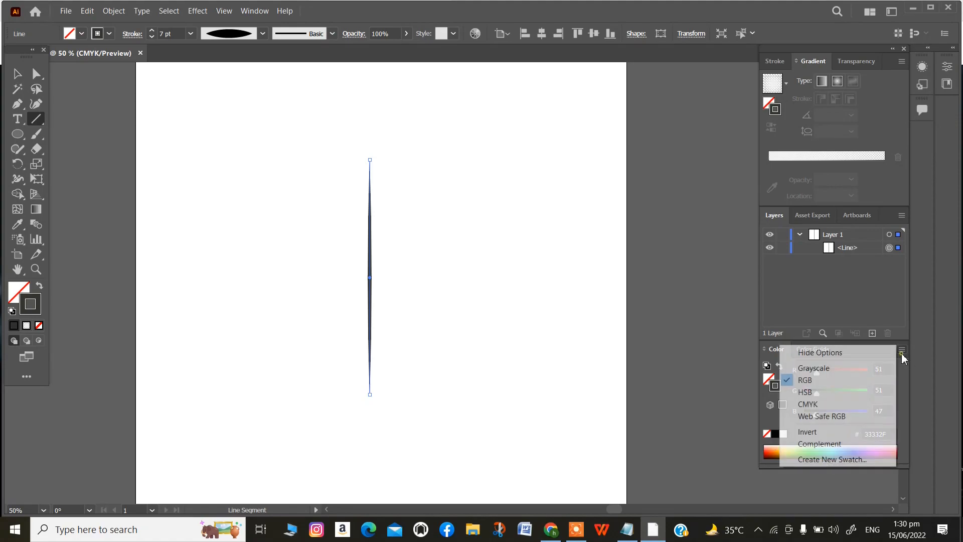
pyautogui.click(843, 391)
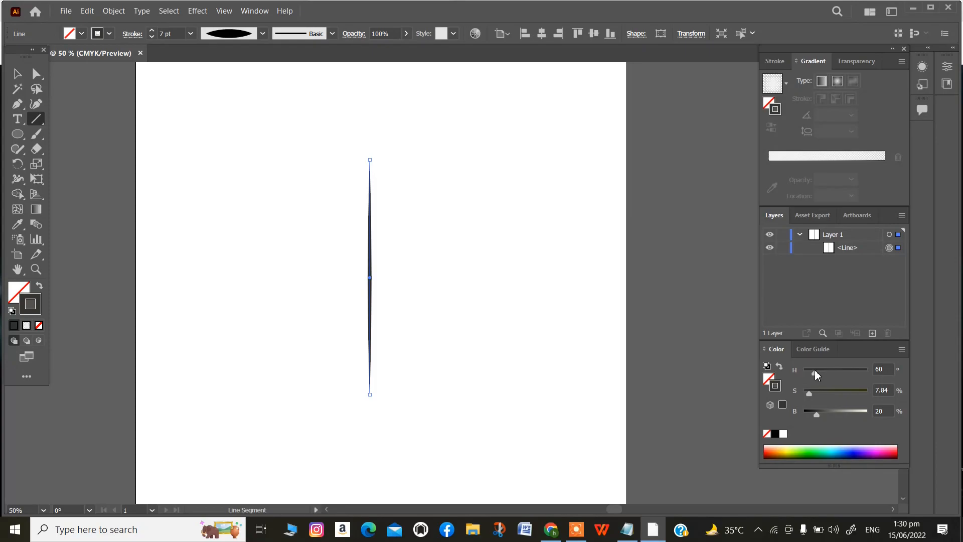
pyautogui.moveTo(813, 391); pyautogui.dragTo(822, 371)
# Step: Apply a Transform effect to the line with 13 copies, each rotated 13°, to form a full radial burst
pyautogui.click(197, 10)
pyautogui.moveTo(261, 122)
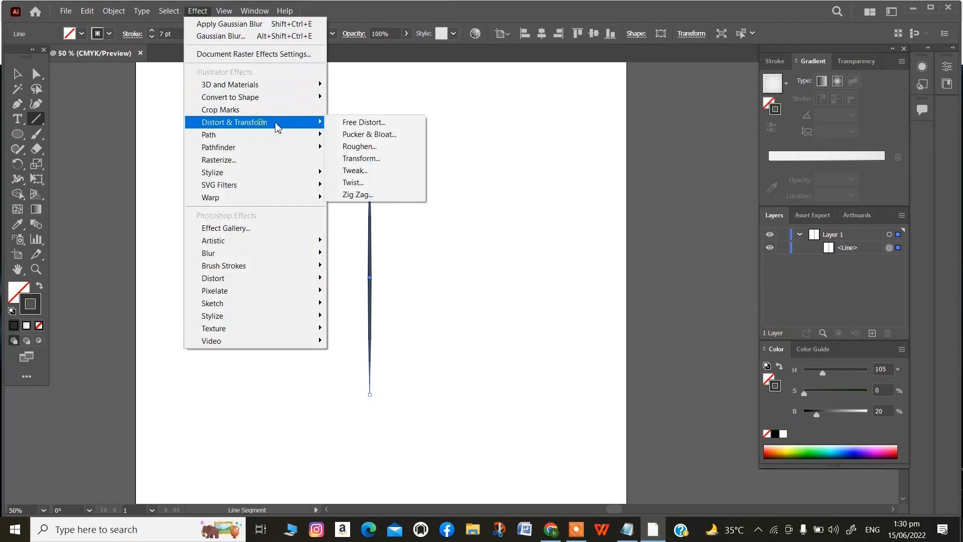
pyautogui.click(378, 160)
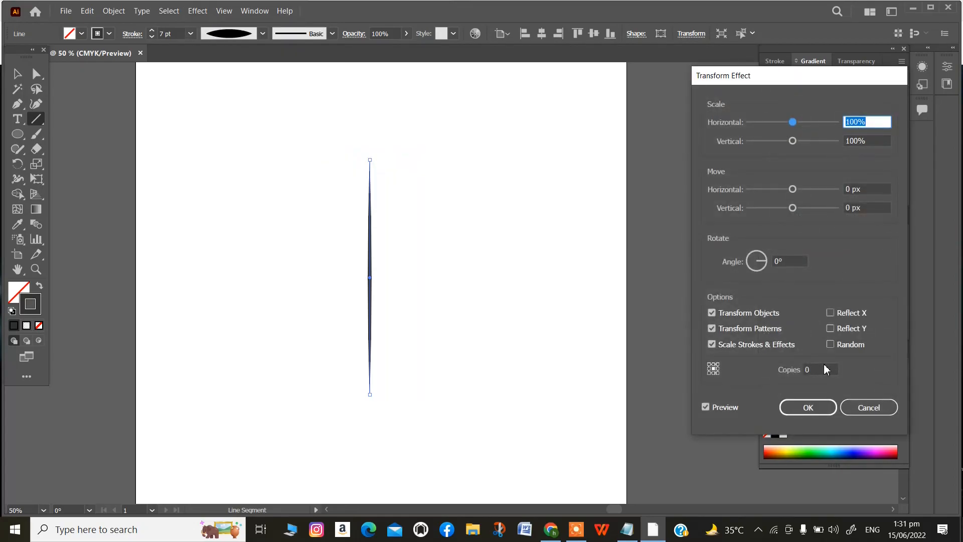
pyautogui.click(804, 370)
pyautogui.write('13')
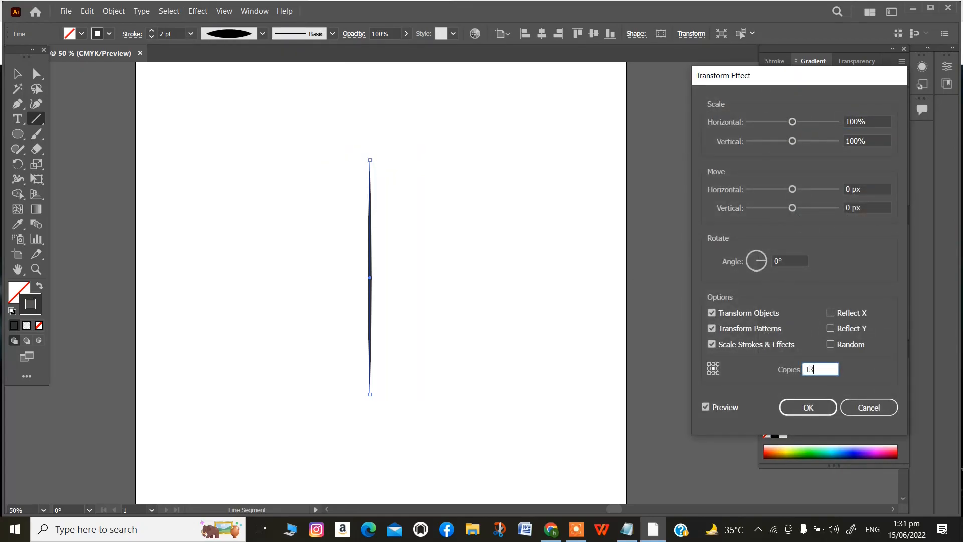
pyautogui.click(785, 260)
pyautogui.press('Up')
pyautogui.press('Up')
pyautogui.press('Up')
pyautogui.press('Up')
pyautogui.press('Up')
pyautogui.press('Up')
pyautogui.press('Up')
pyautogui.press('Up')
pyautogui.press('Up')
pyautogui.press('Up')
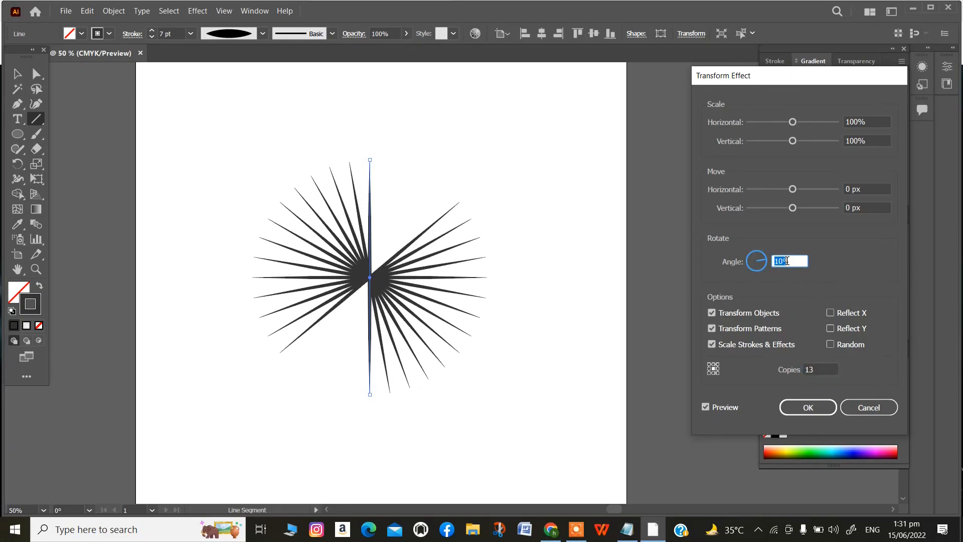
pyautogui.press('Up')
pyautogui.press('Up')
pyautogui.press('Up')
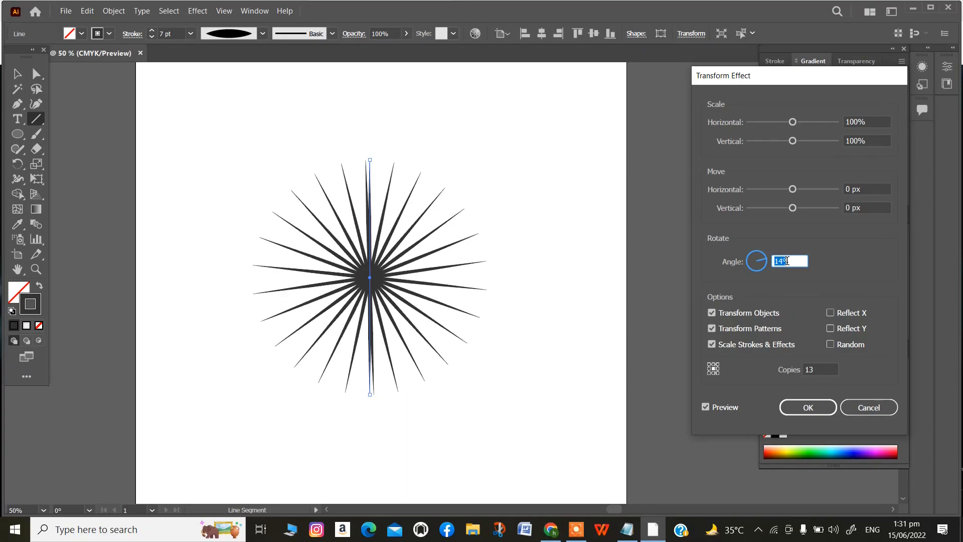
pyautogui.click(809, 408)
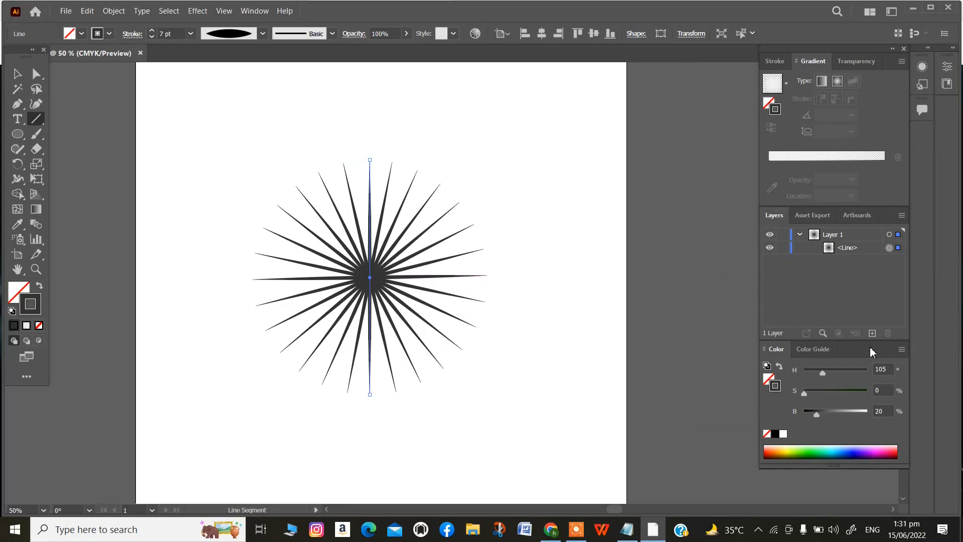
# Step: Lighten the burst's stroke to 27% brightness and apply a Zig Zag effect with size 4 px and smooth points
pyautogui.moveTo(816, 416); pyautogui.dragTo(823, 416)
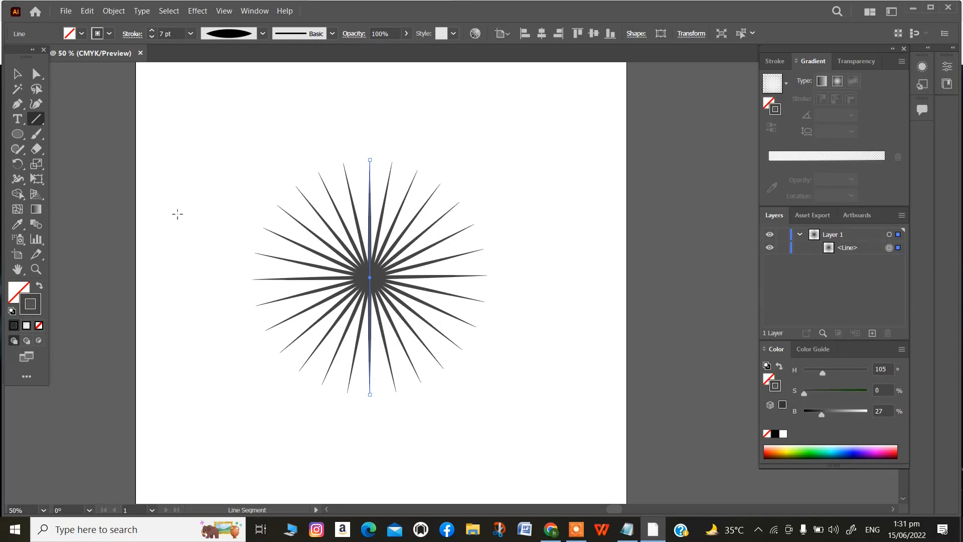
pyautogui.click(198, 11)
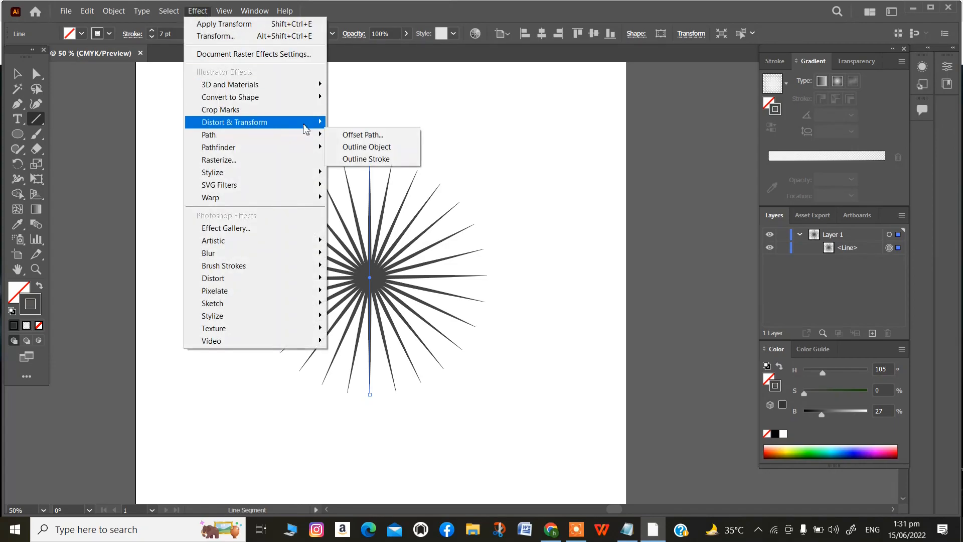
pyautogui.click(357, 194)
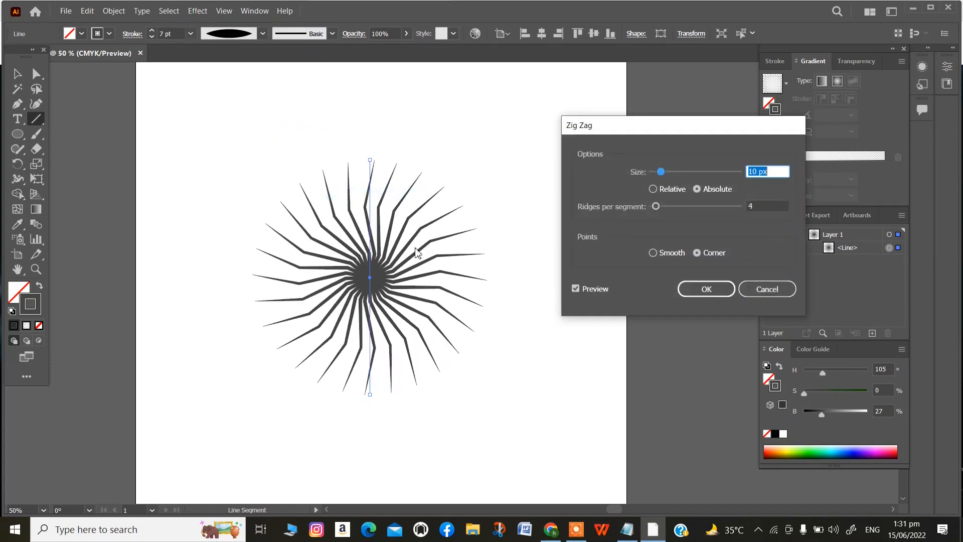
pyautogui.write('4')
pyautogui.click(652, 253)
pyautogui.click(716, 289)
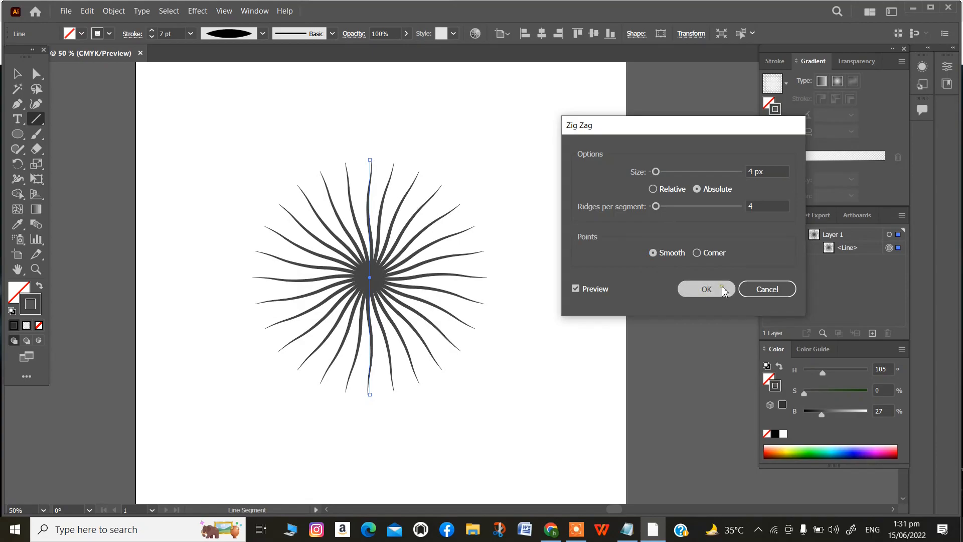
# Step: Duplicate the line within its layer and recolour the copy's stroke blue with hue about 235°, saturation 70% and brightness 100%
pyautogui.click(870, 247)
pyautogui.click(875, 334)
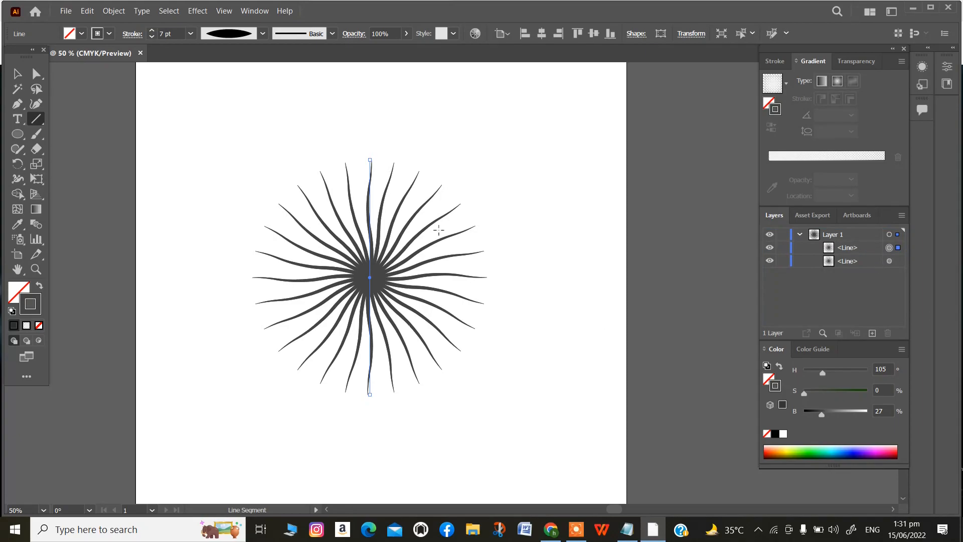
pyautogui.click(806, 450)
pyautogui.moveTo(833, 452); pyautogui.dragTo(852, 454)
pyautogui.moveTo(841, 413); pyautogui.dragTo(868, 413)
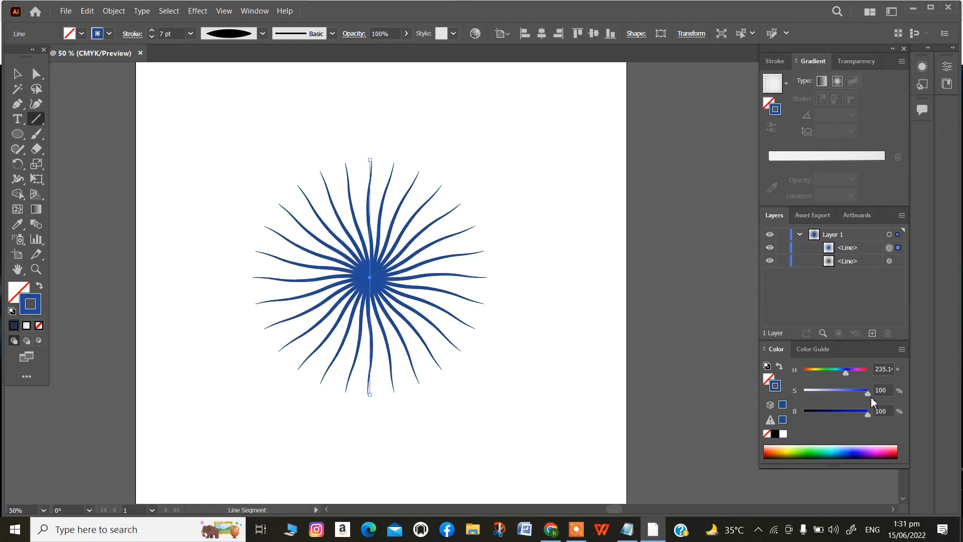
pyautogui.moveTo(868, 393); pyautogui.dragTo(855, 394)
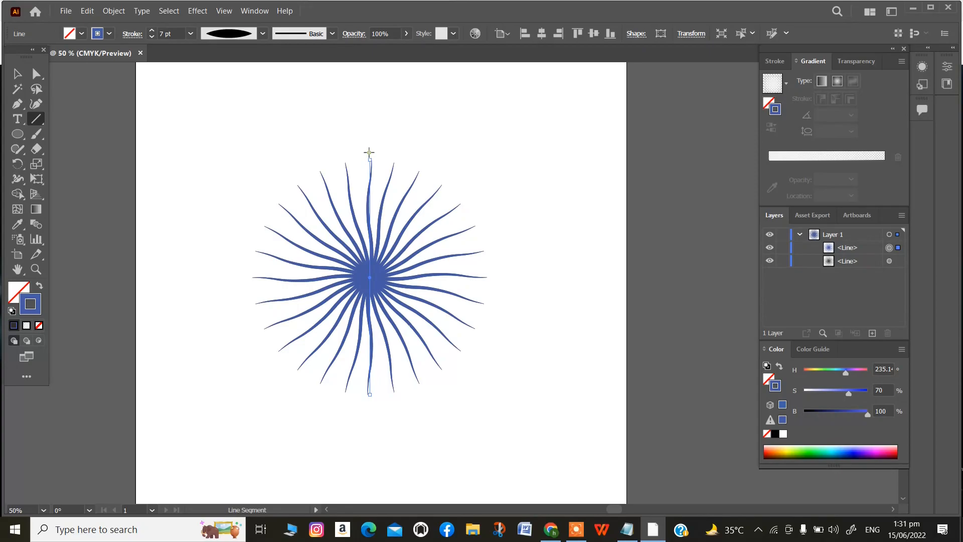
# Step: Rotate the blue burst slightly counterclockwise so its rays fall between the grey ones, and duplicate both lines in the layer
pyautogui.click(369, 152)
pyautogui.click(507, 301)
pyautogui.moveTo(372, 155); pyautogui.dragTo(355, 161)
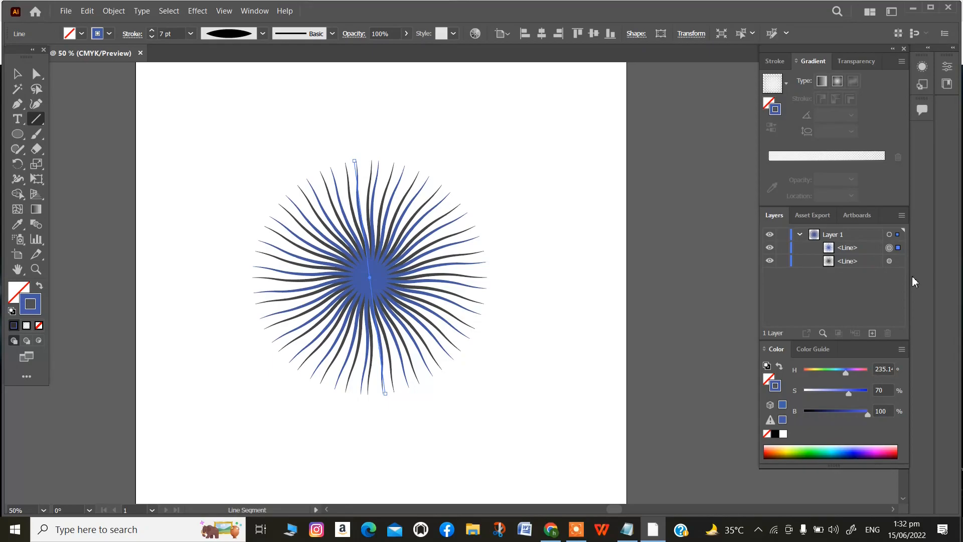
pyautogui.moveTo(868, 274); pyautogui.dragTo(873, 334)
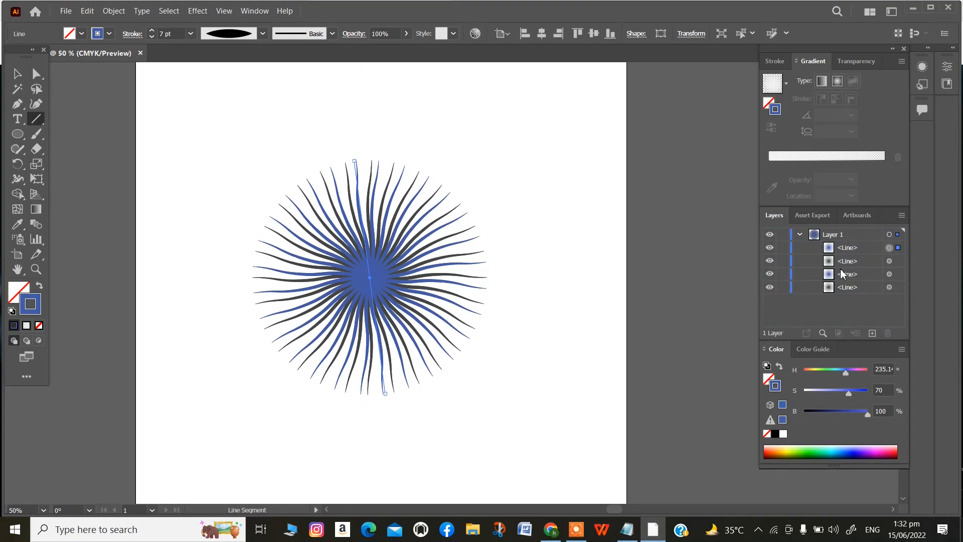
# Step: Recolour the topmost burst yellow-green with hue 78.35°, saturation 100% and brightness 100%, and rotate it slightly counterclockwise
pyautogui.moveTo(803, 445); pyautogui.dragTo(793, 454)
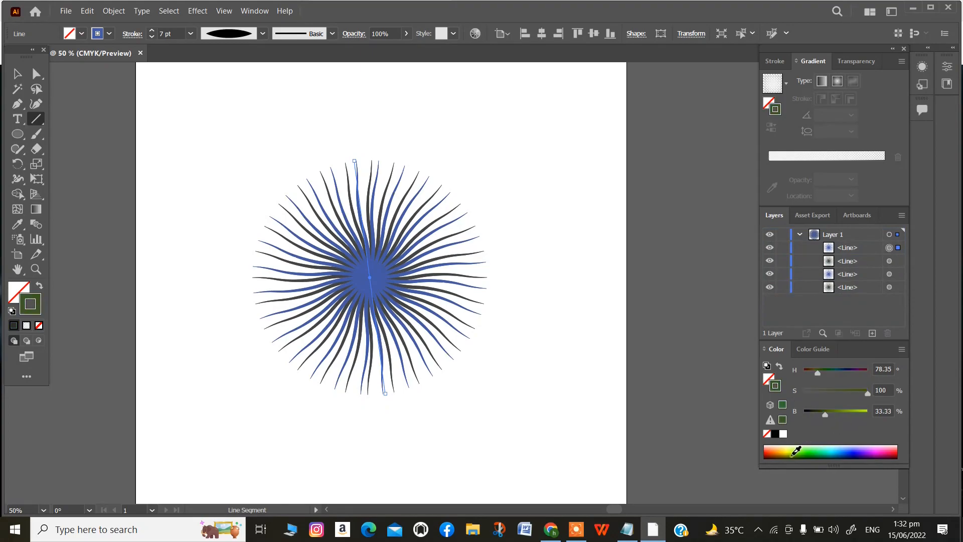
pyautogui.click(859, 412)
pyautogui.moveTo(859, 412); pyautogui.dragTo(889, 414)
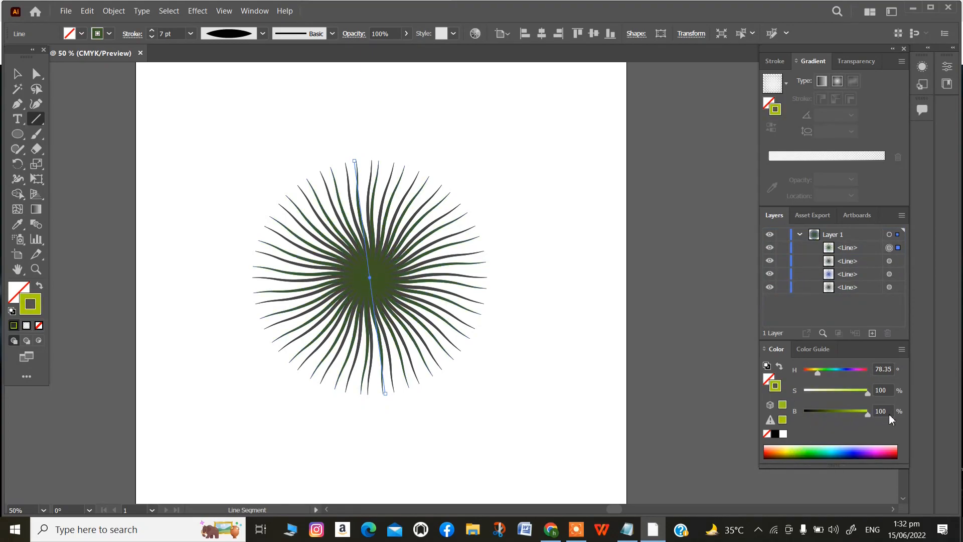
pyautogui.moveTo(355, 156); pyautogui.dragTo(350, 163)
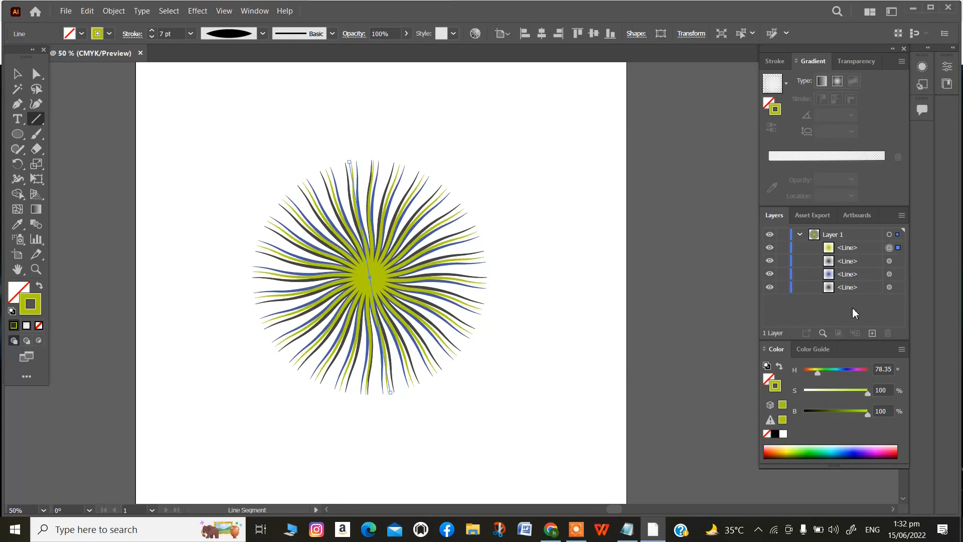
# Step: Recolour the duplicated grey burst turquoise with hue about 167°, saturation 100% and brightness 100%, and rotate it slightly counterclockwise
pyautogui.click(889, 262)
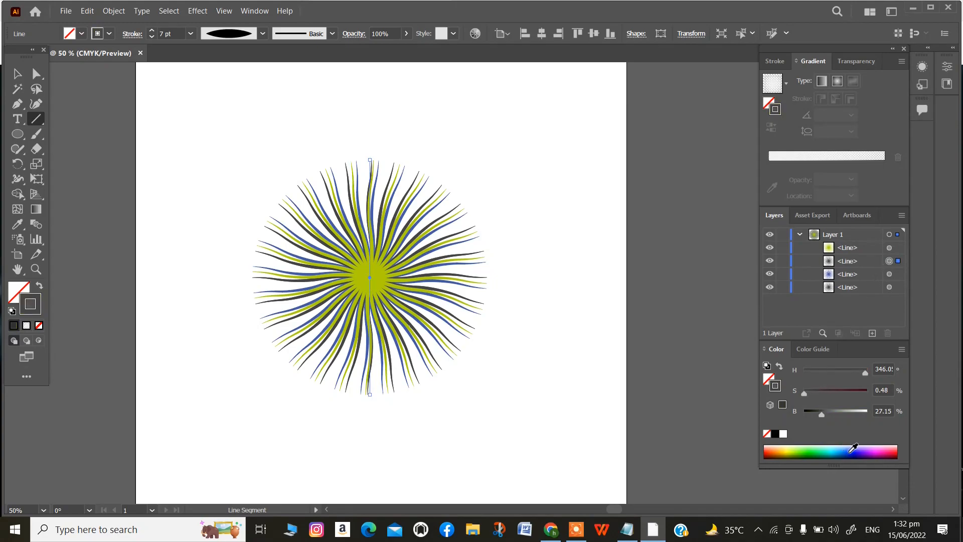
pyautogui.click(845, 454)
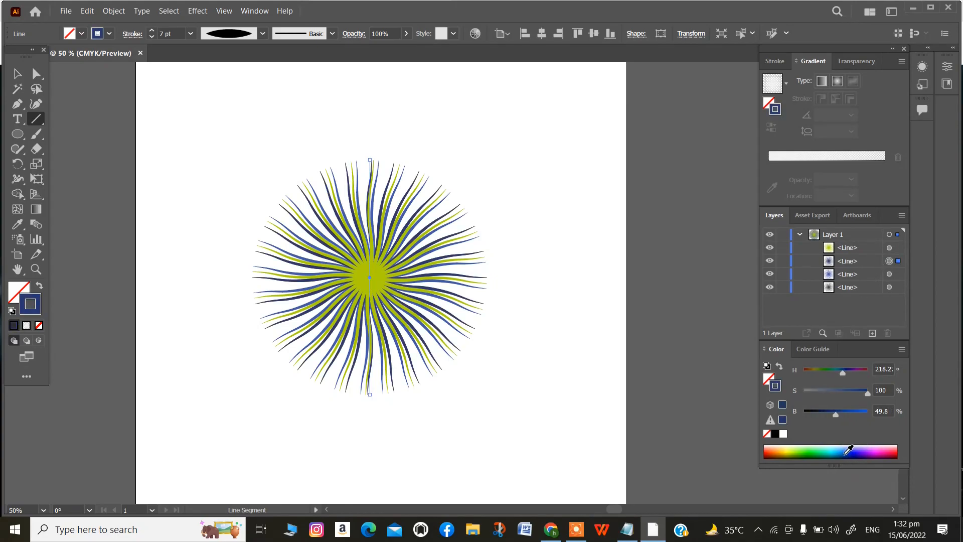
pyautogui.click(825, 449)
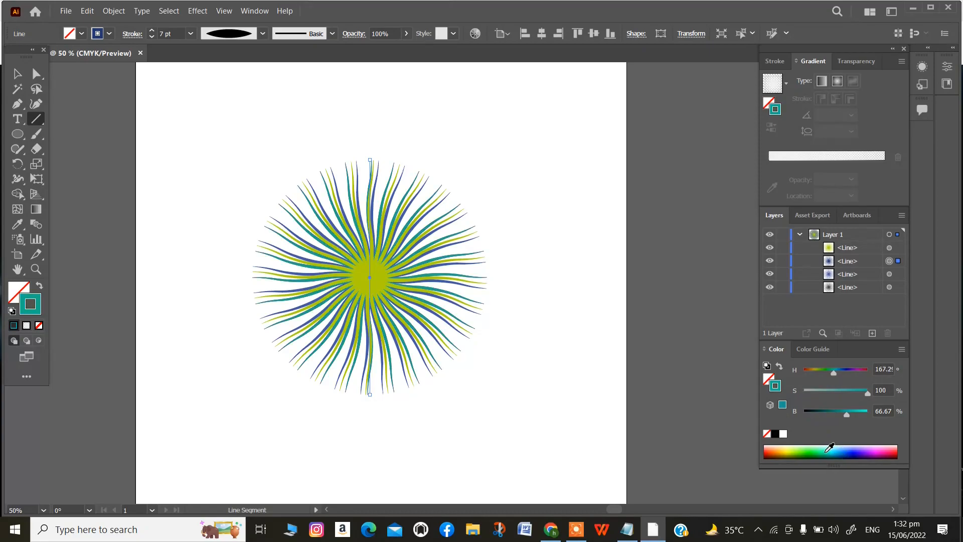
pyautogui.moveTo(846, 416); pyautogui.dragTo(871, 414)
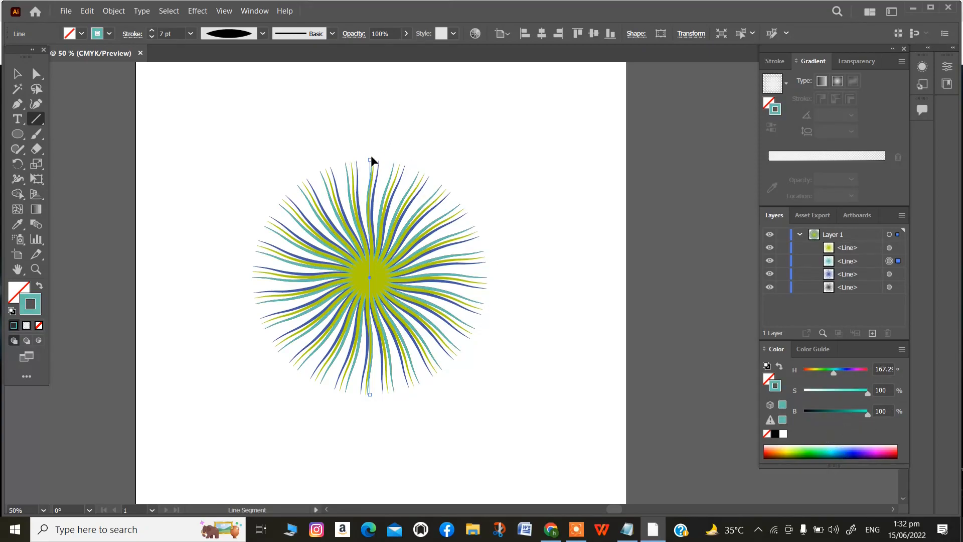
pyautogui.moveTo(369, 157); pyautogui.dragTo(360, 160)
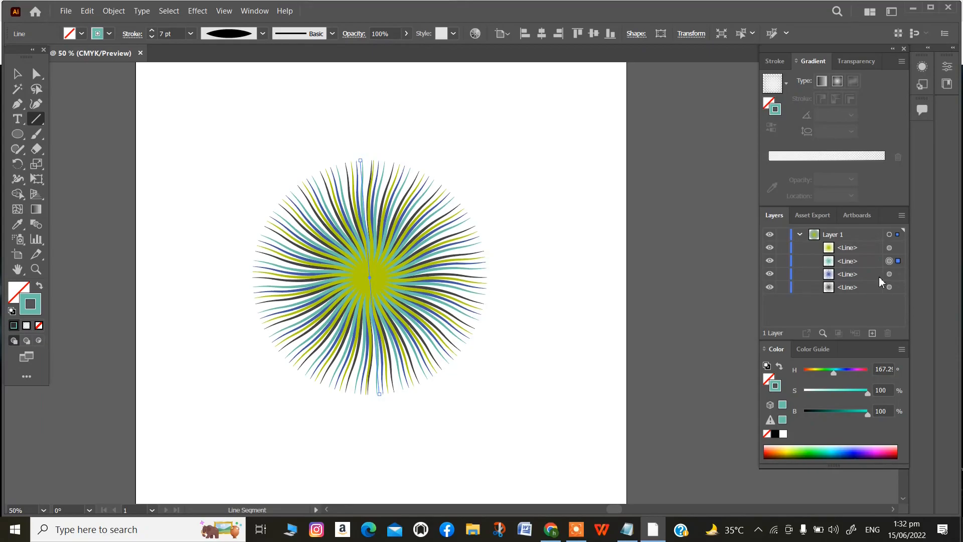
# Step: Start a Twist effect on the blue burst and preview it at an angle of 11°
pyautogui.click(890, 287)
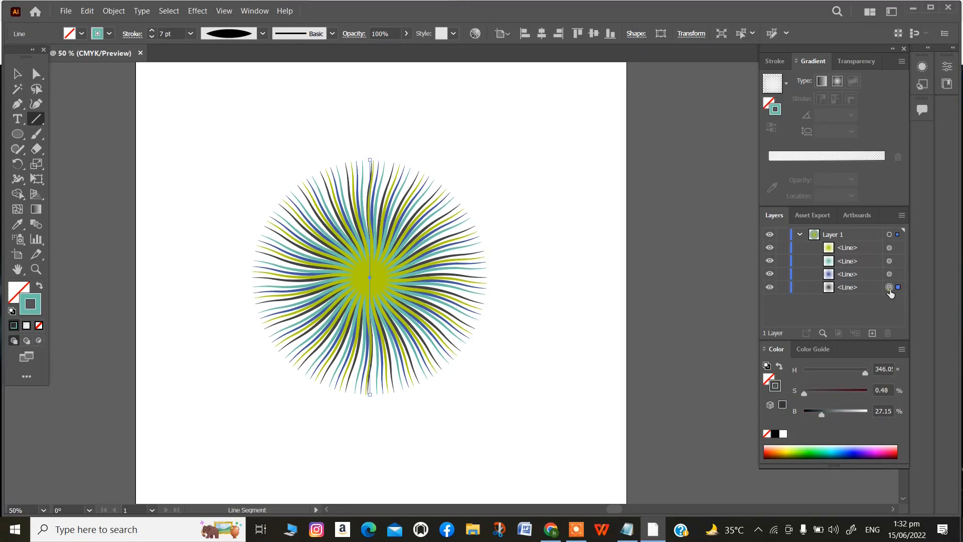
pyautogui.click(889, 274)
pyautogui.click(172, 14)
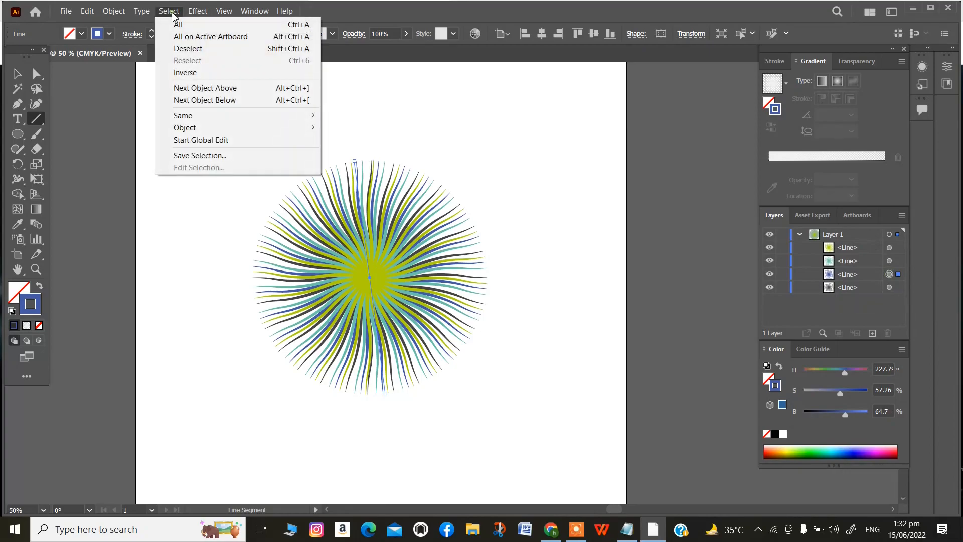
pyautogui.click(196, 13)
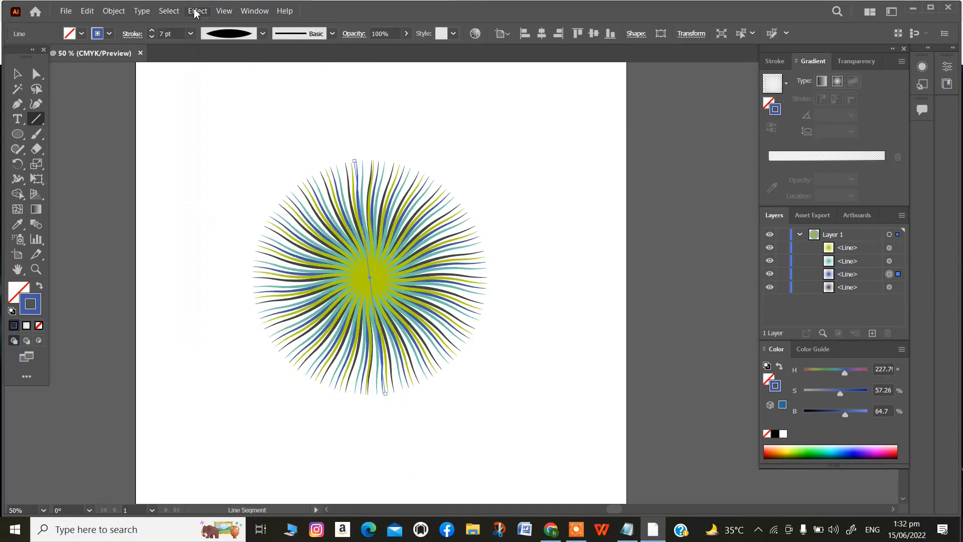
pyautogui.click(196, 12)
pyautogui.moveTo(277, 126)
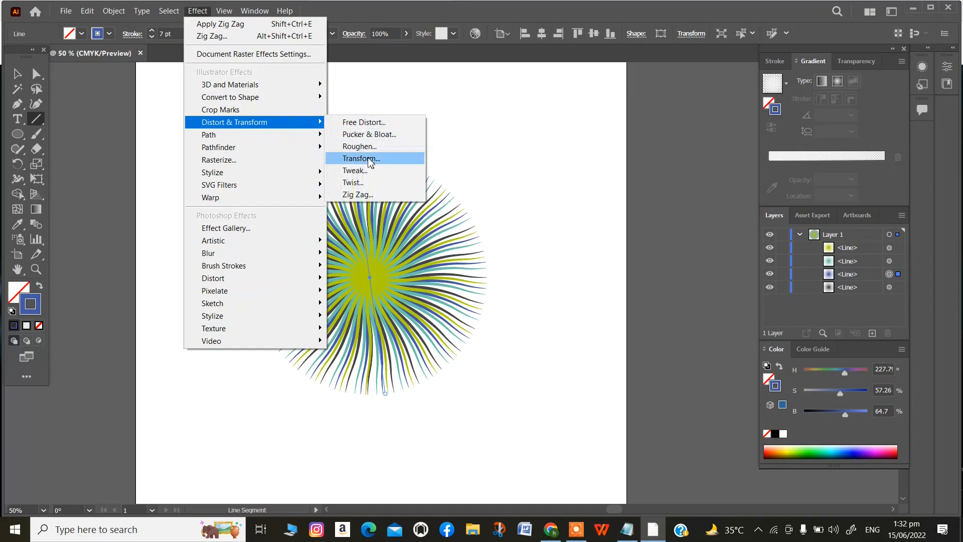
pyautogui.click(354, 182)
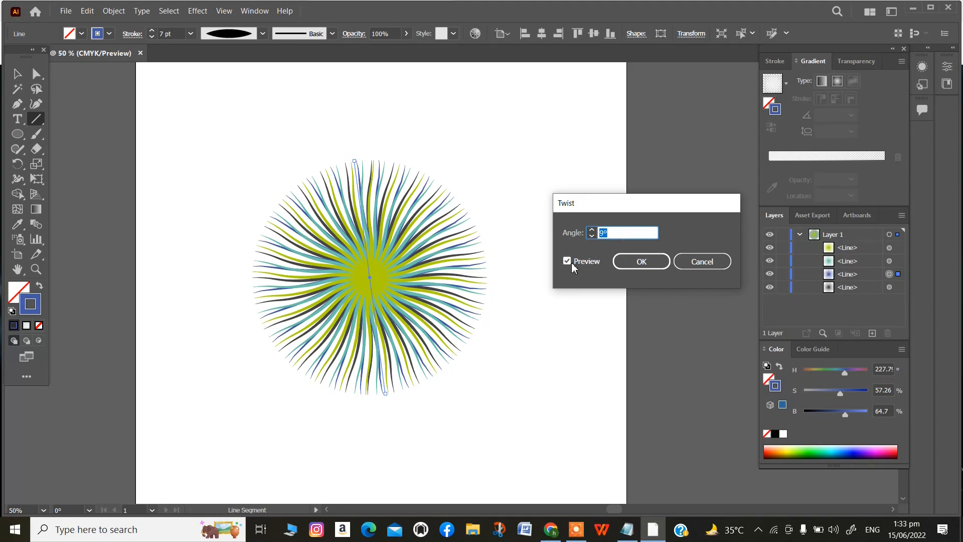
pyautogui.press('Up')
pyautogui.click(566, 261)
pyautogui.click(566, 261)
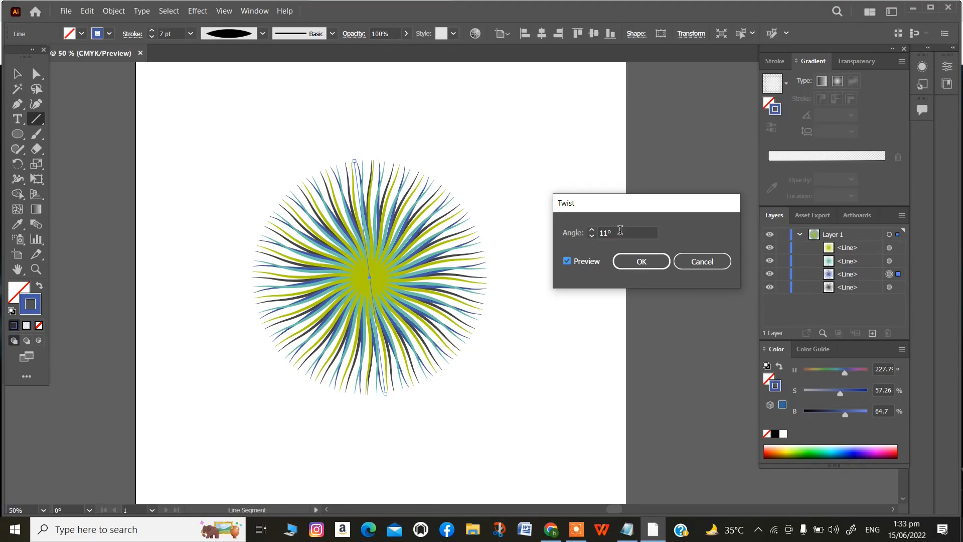
# Step: Set the blue burst's twist angle to 7° and apply the effect
pyautogui.click(620, 230)
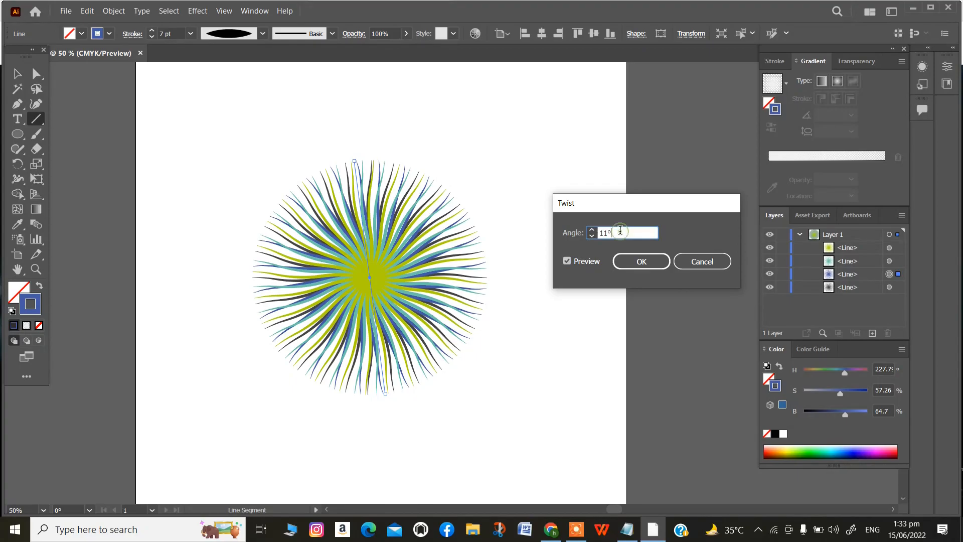
pyautogui.press('Down')
pyautogui.press('Down')
pyautogui.click(568, 261)
pyautogui.click(567, 261)
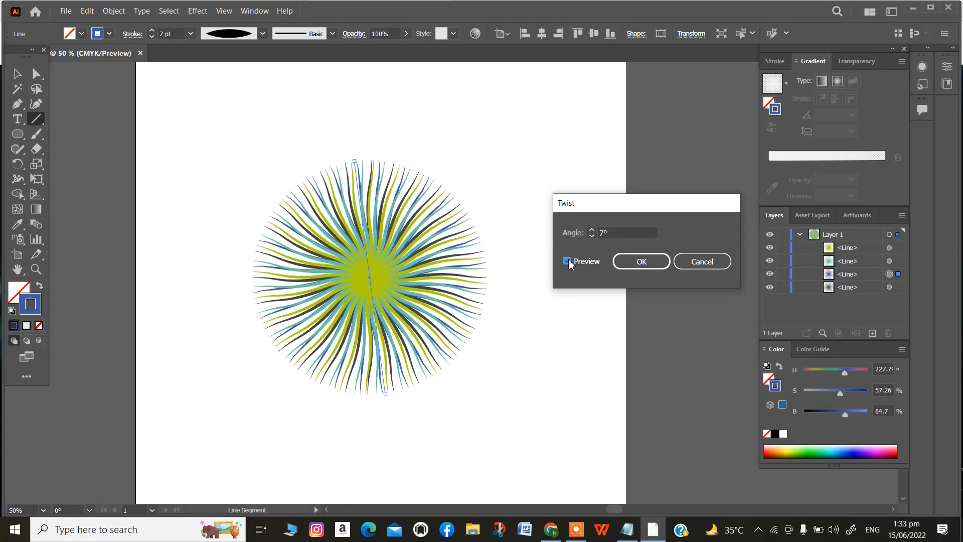
pyautogui.click(641, 262)
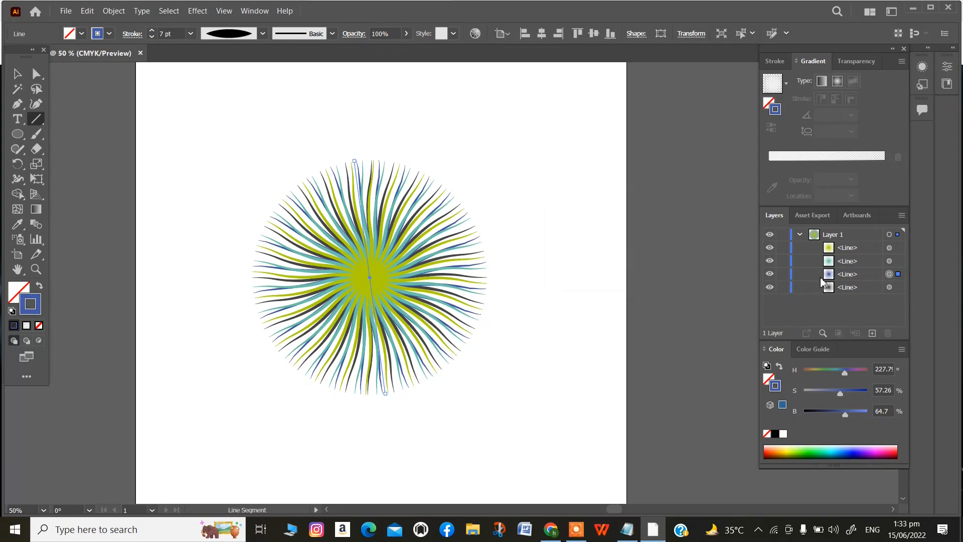
# Step: Apply a Twist effect of -8° to the turquoise burst, and select the yellow-green burst
pyautogui.click(889, 261)
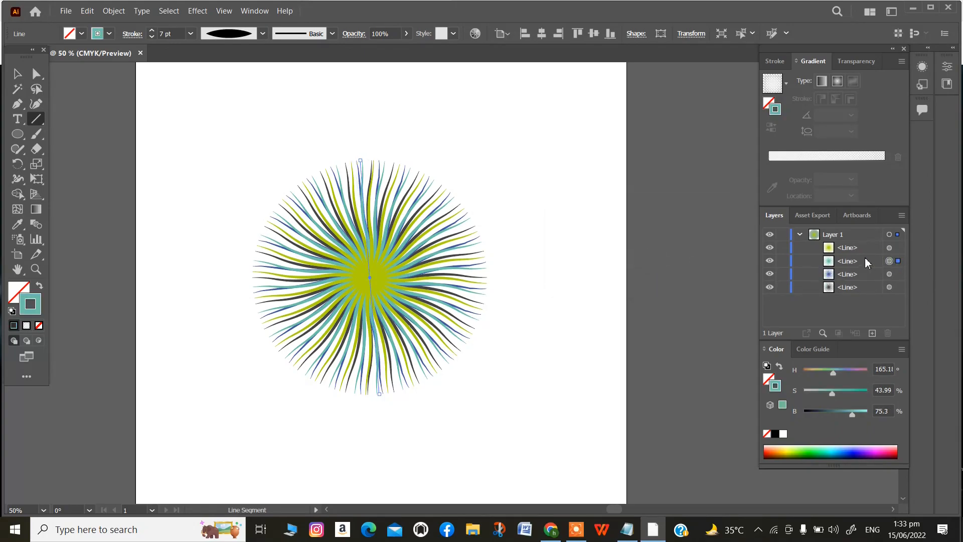
pyautogui.click(197, 11)
pyautogui.moveTo(270, 123)
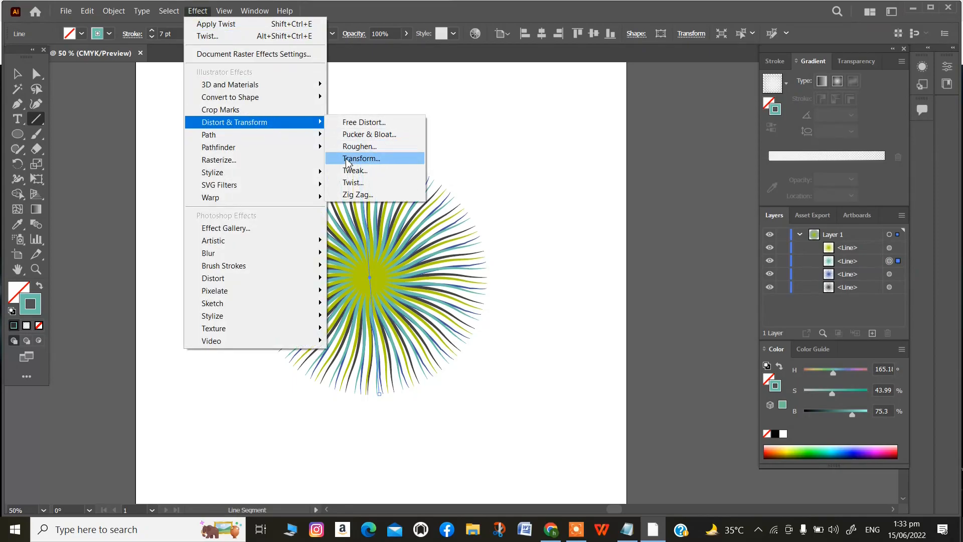
pyautogui.click(354, 182)
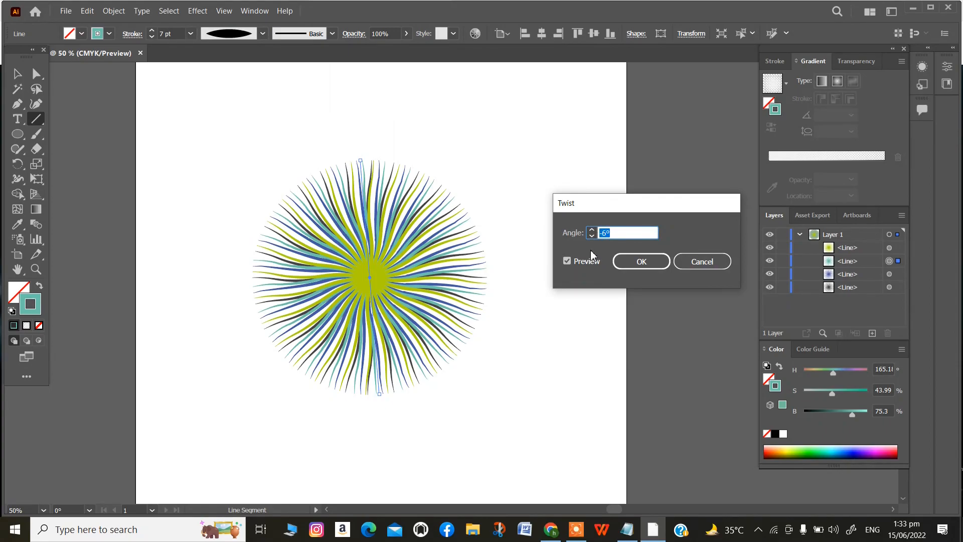
pyautogui.click(567, 261)
pyautogui.click(567, 260)
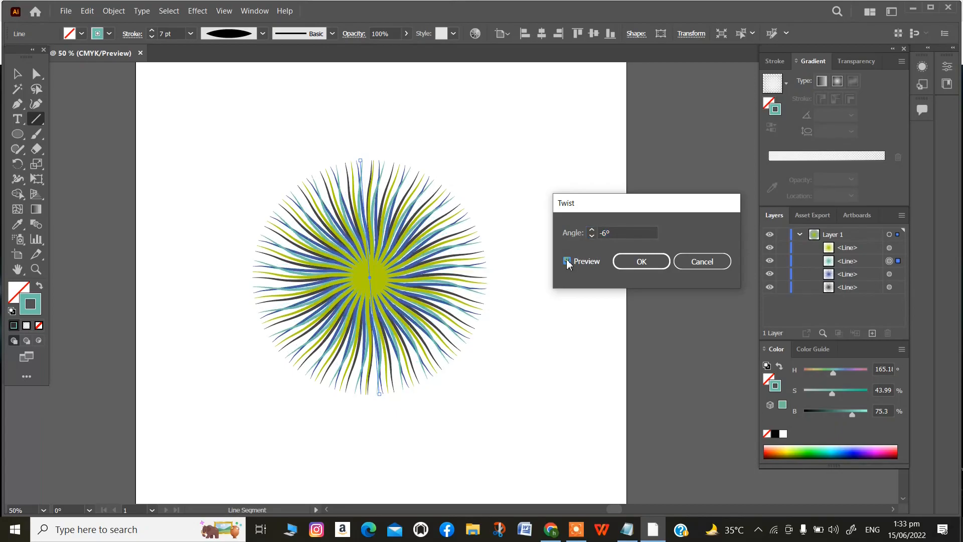
pyautogui.click(622, 231)
pyautogui.press('Down')
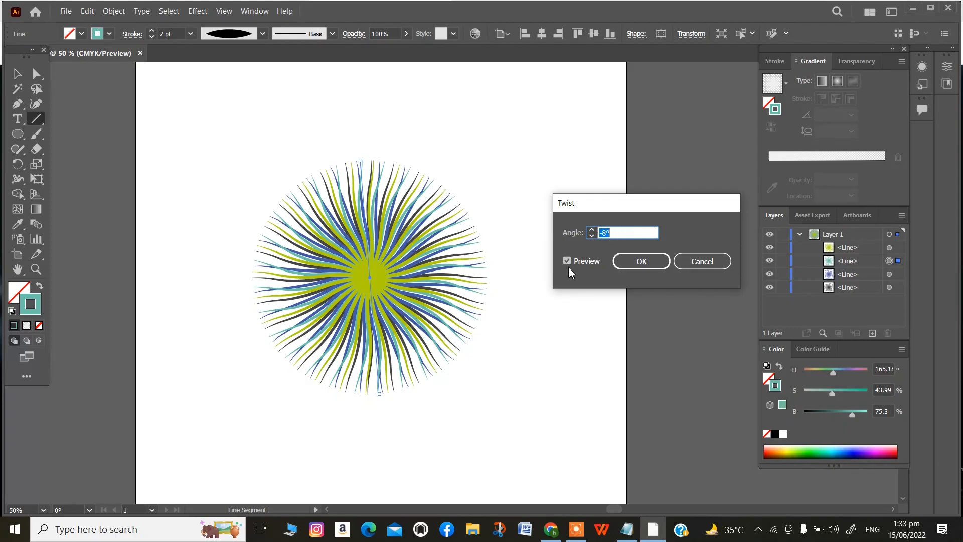
pyautogui.click(566, 262)
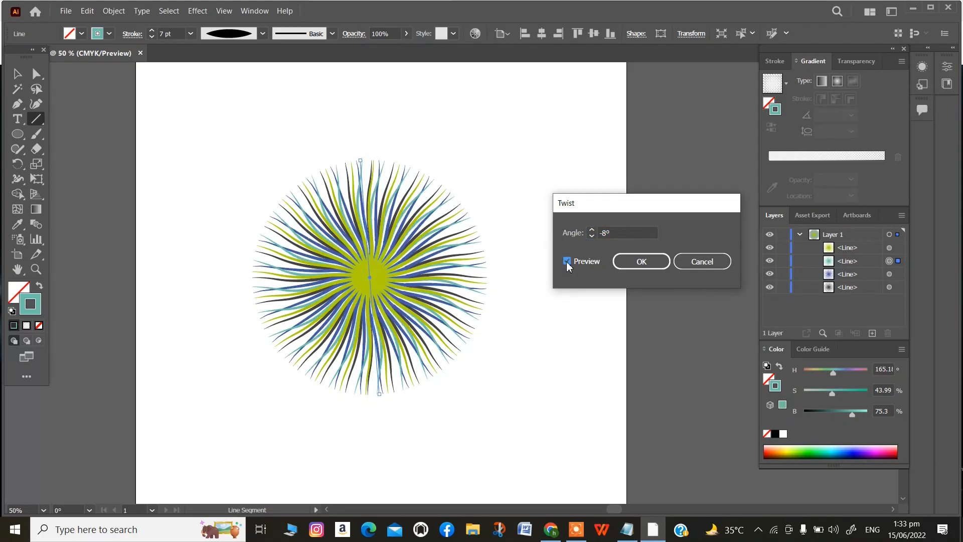
pyautogui.click(642, 262)
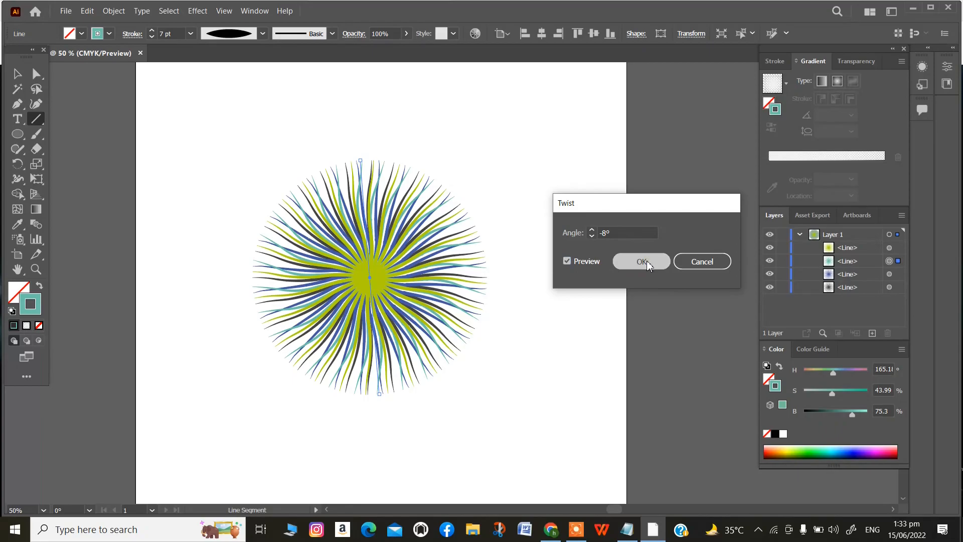
pyautogui.click(889, 248)
pyautogui.click(197, 11)
pyautogui.moveTo(285, 127)
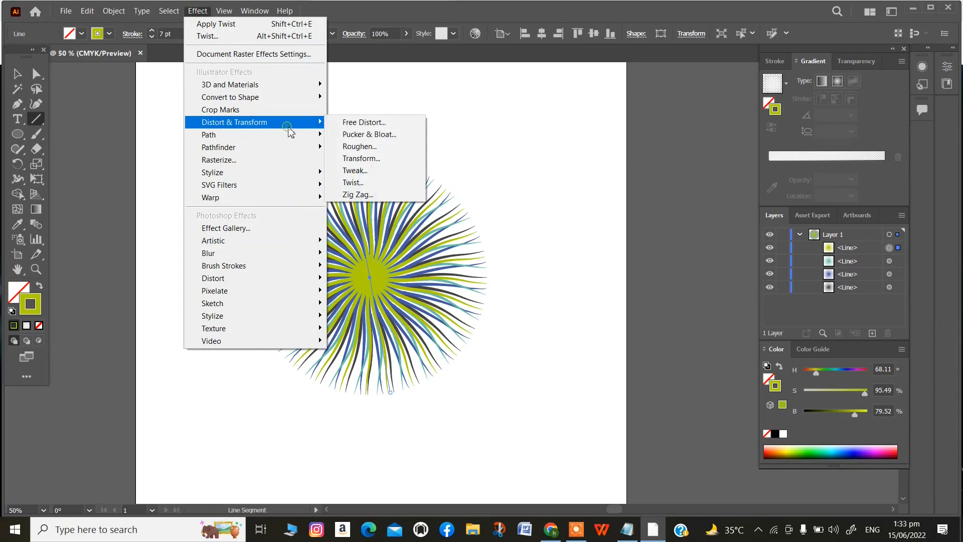
pyautogui.click(357, 171)
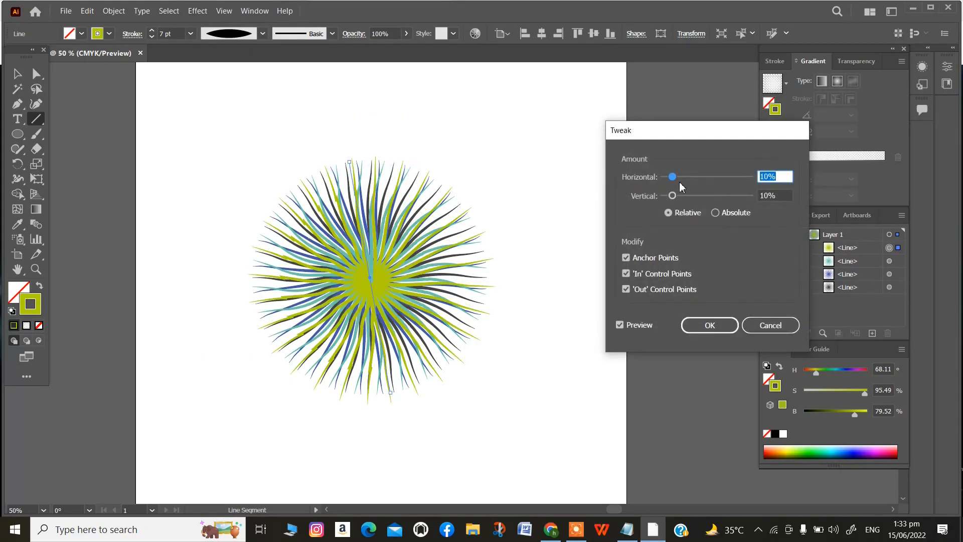
pyautogui.moveTo(673, 179)
pyautogui.mouseDown()
pyautogui.moveTo(684, 182)
pyautogui.moveTo(661, 182)
pyautogui.mouseUp()
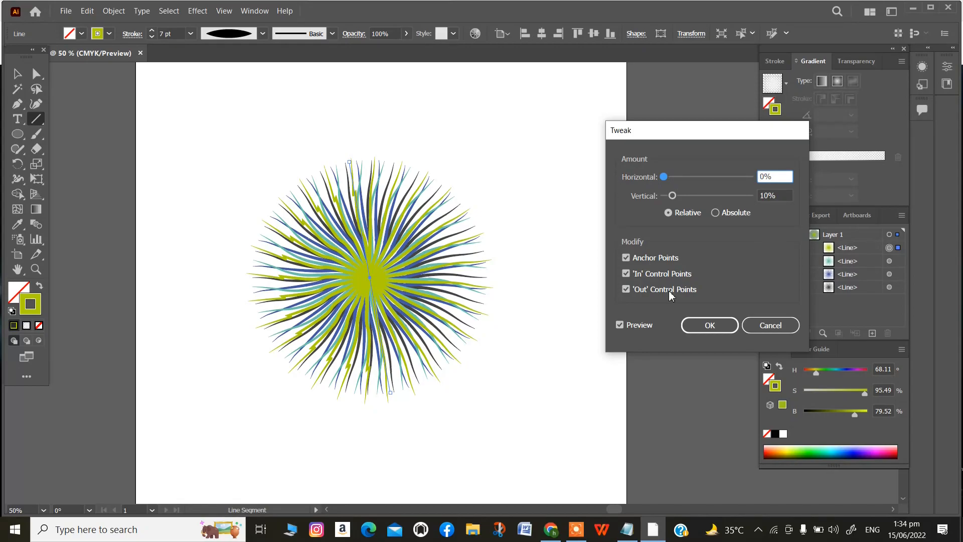
pyautogui.click(770, 325)
# Step: Apply a Twist effect with an angle of 5° to the yellow-green burst
pyautogui.click(194, 12)
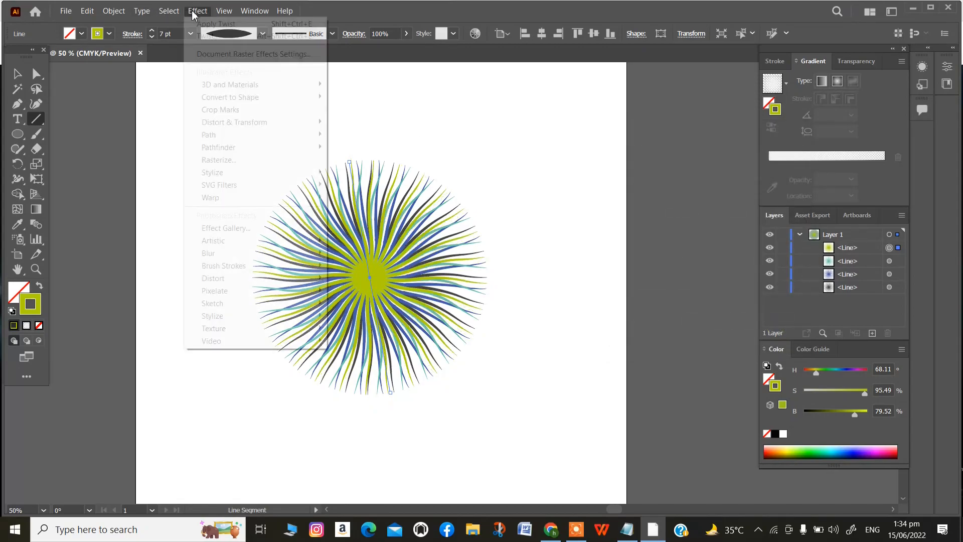
pyautogui.moveTo(309, 123)
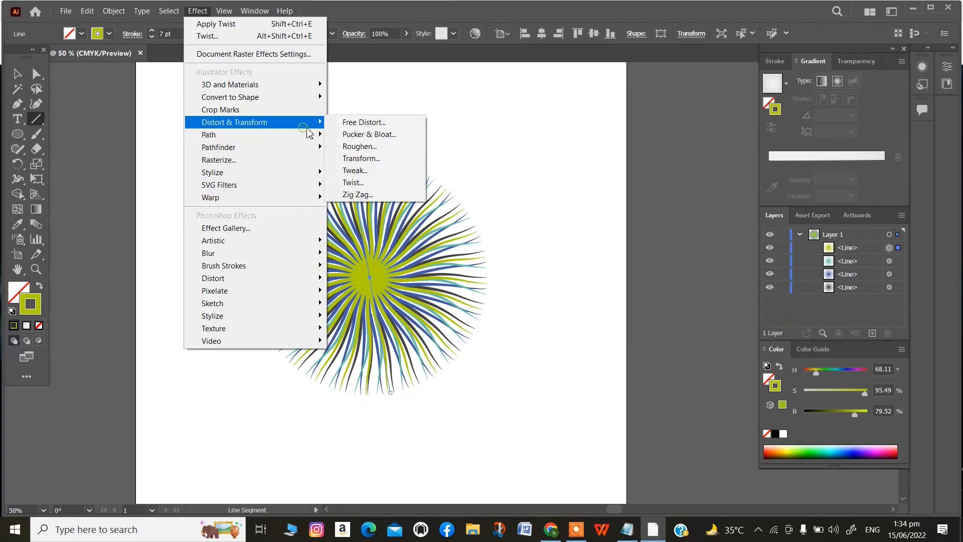
pyautogui.click(353, 183)
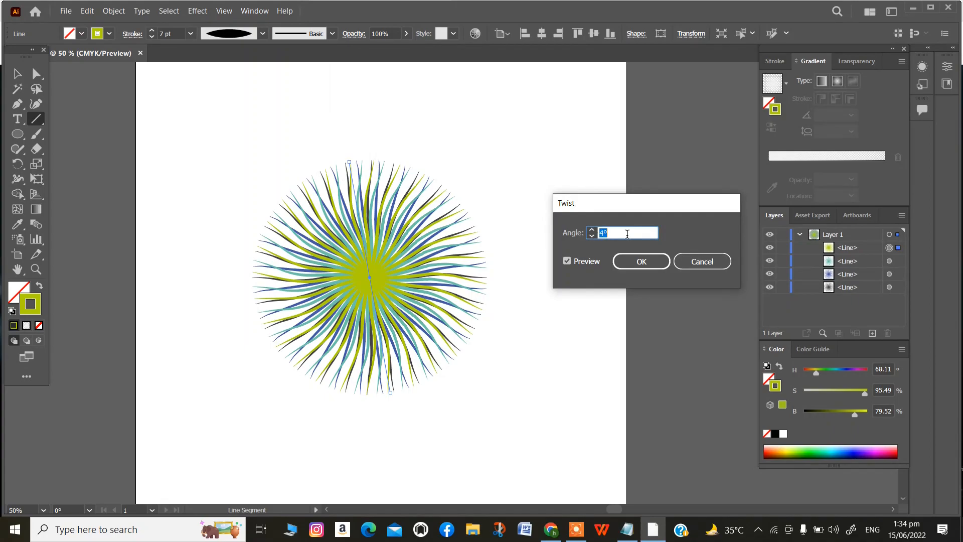
pyautogui.click(572, 258)
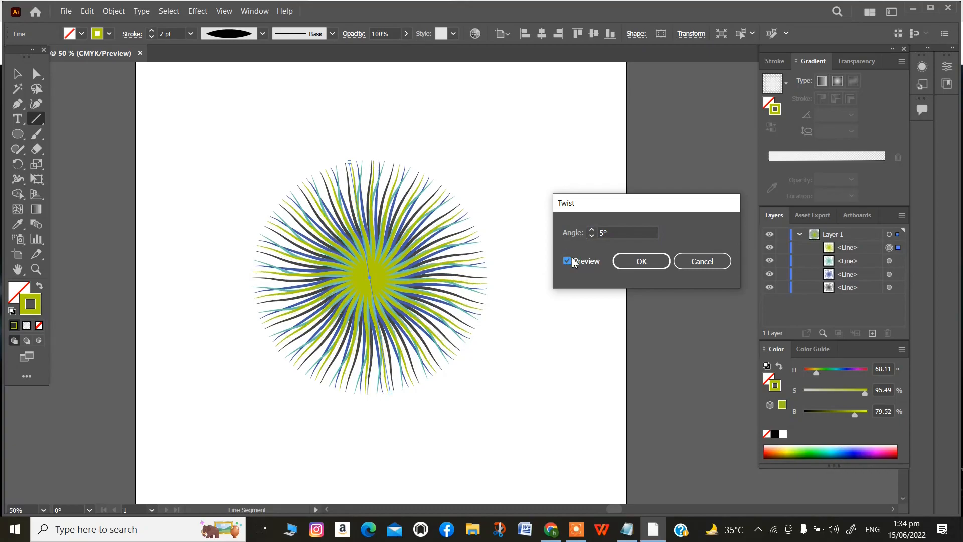
pyautogui.click(641, 262)
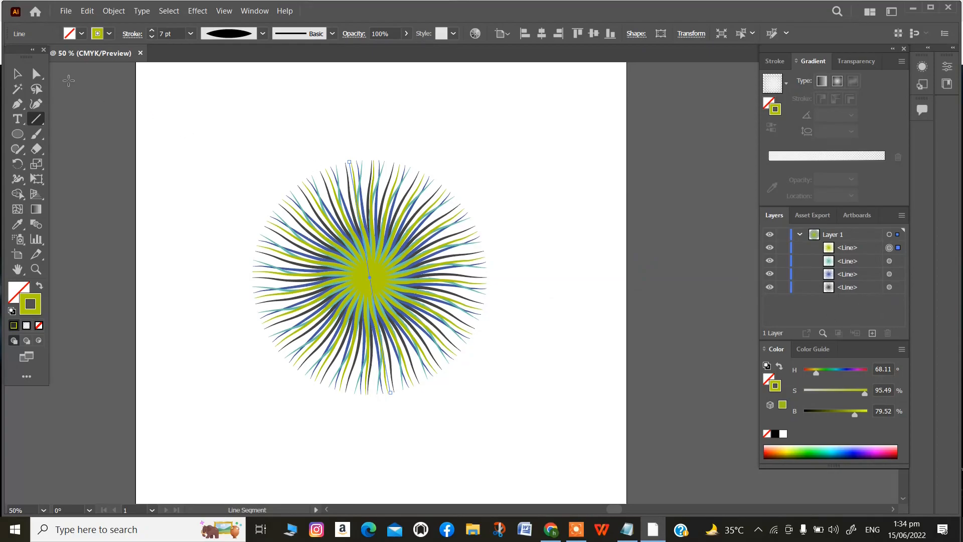
# Step: Expand the appearance of all four bursts and combine them into one group
pyautogui.click(17, 73)
pyautogui.moveTo(161, 116); pyautogui.dragTo(514, 414)
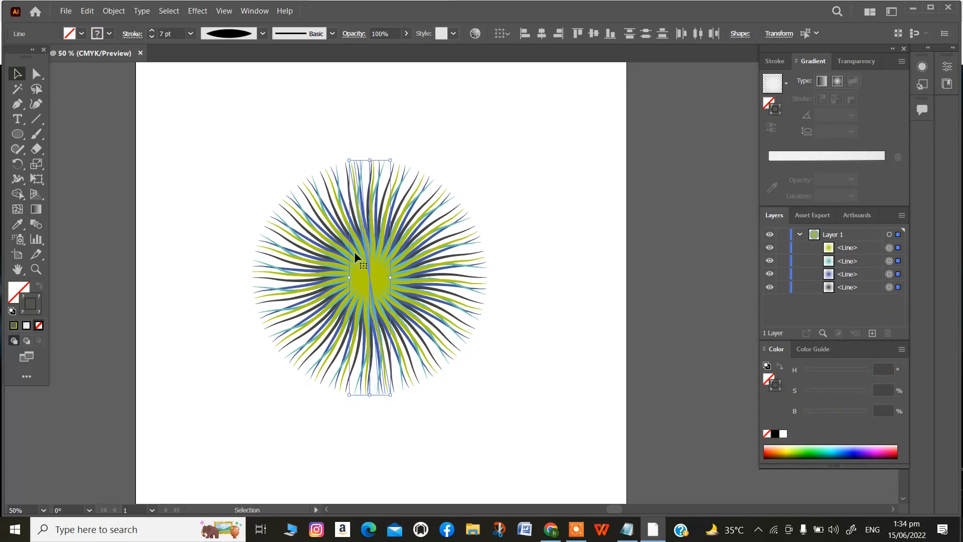
pyautogui.click(113, 10)
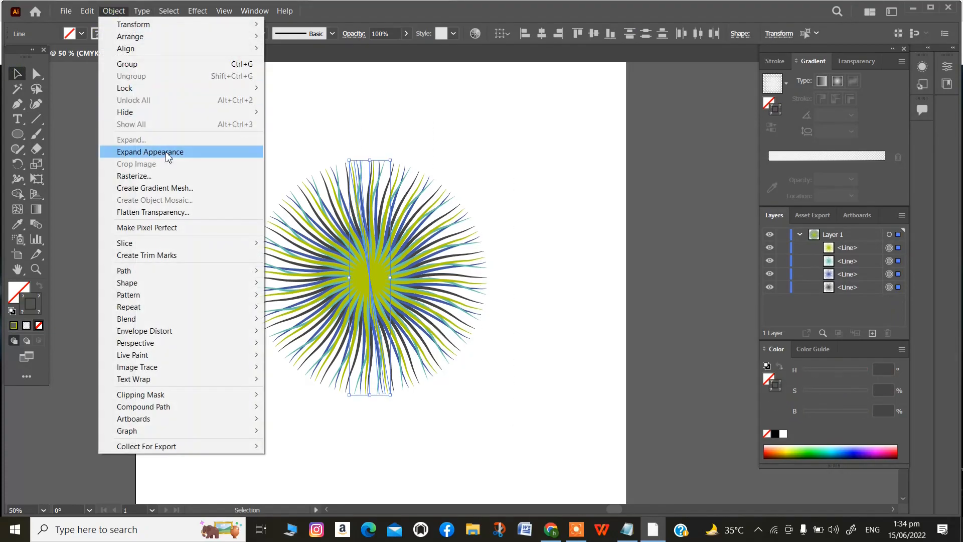
pyautogui.click(174, 150)
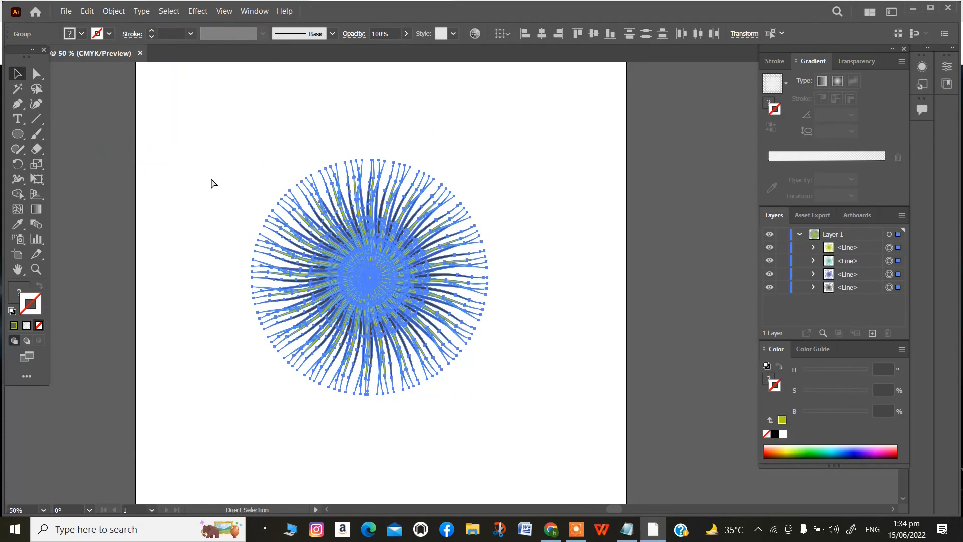
pyautogui.hotkey('ctrl', 'h')
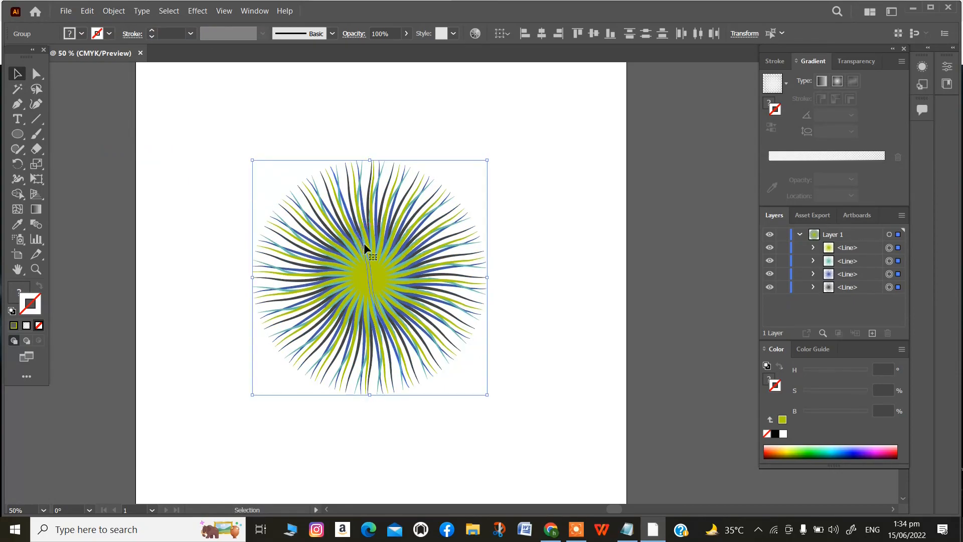
pyautogui.hotkey('ctrl', 'g')
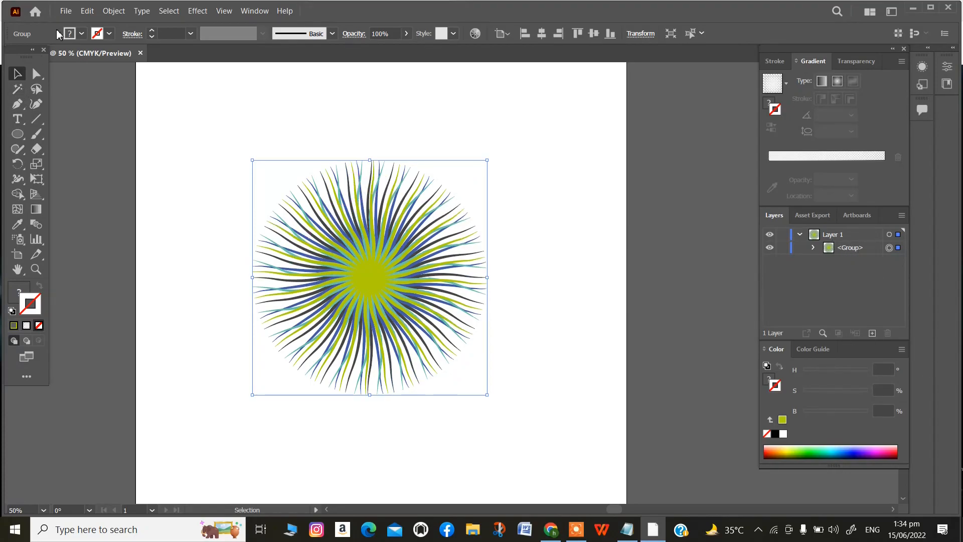
pyautogui.click(18, 134)
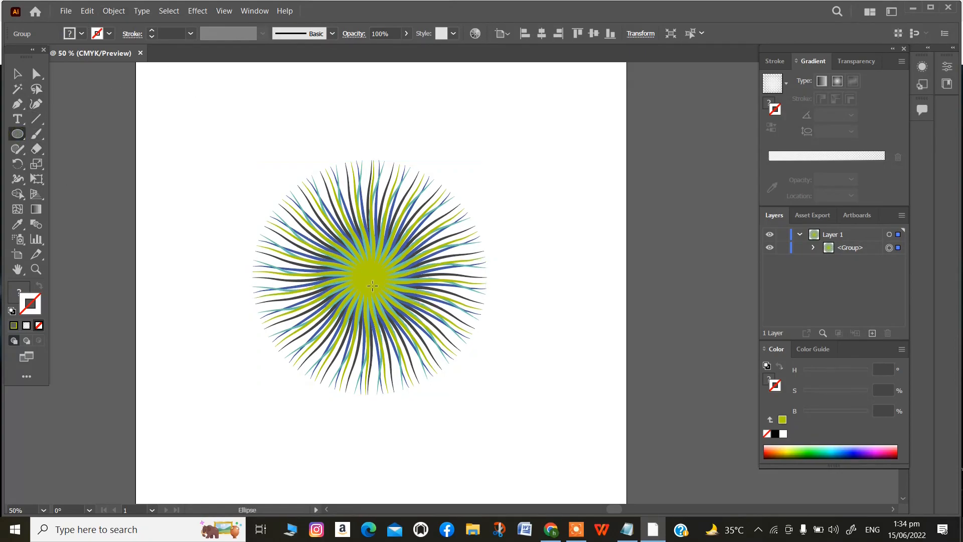
pyautogui.moveTo(374, 285); pyautogui.dragTo(382, 294)
pyautogui.hotkey('ctrl', 'z')
pyautogui.hotkey('ctrl', 'z')
pyautogui.click(156, 105)
pyautogui.click(511, 286)
pyautogui.click(17, 74)
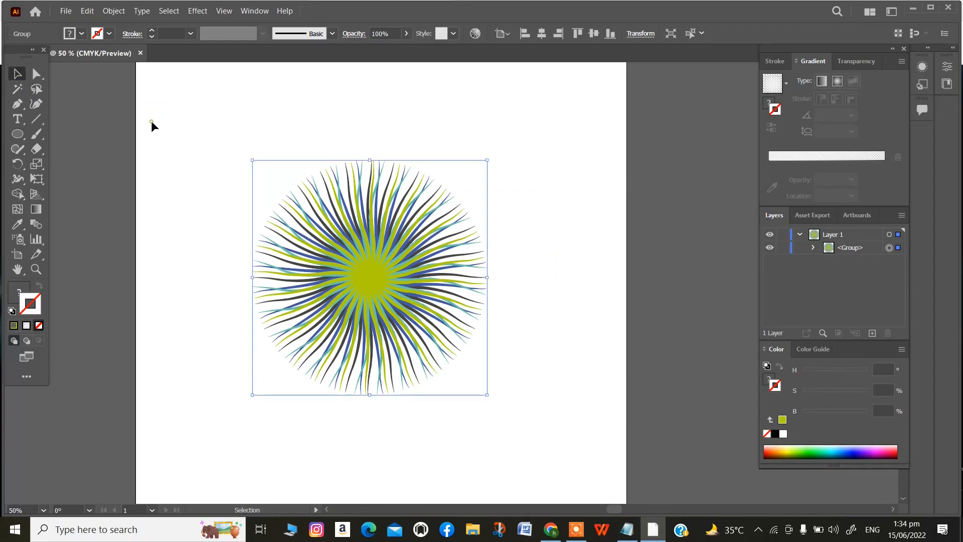
# Step: Deselect the artwork and set up the Ellipse tool with a white fill and no stroke
pyautogui.click(150, 123)
pyautogui.click(16, 135)
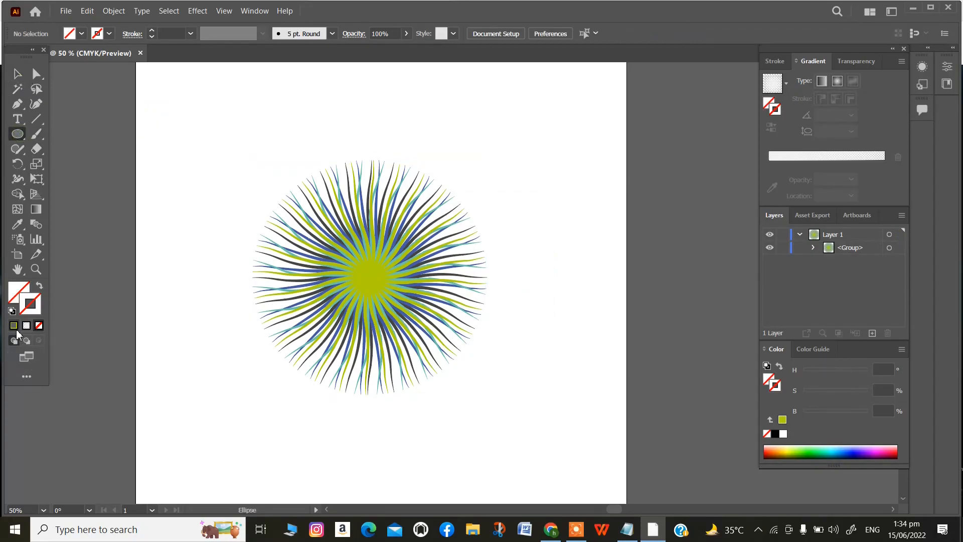
pyautogui.click(12, 311)
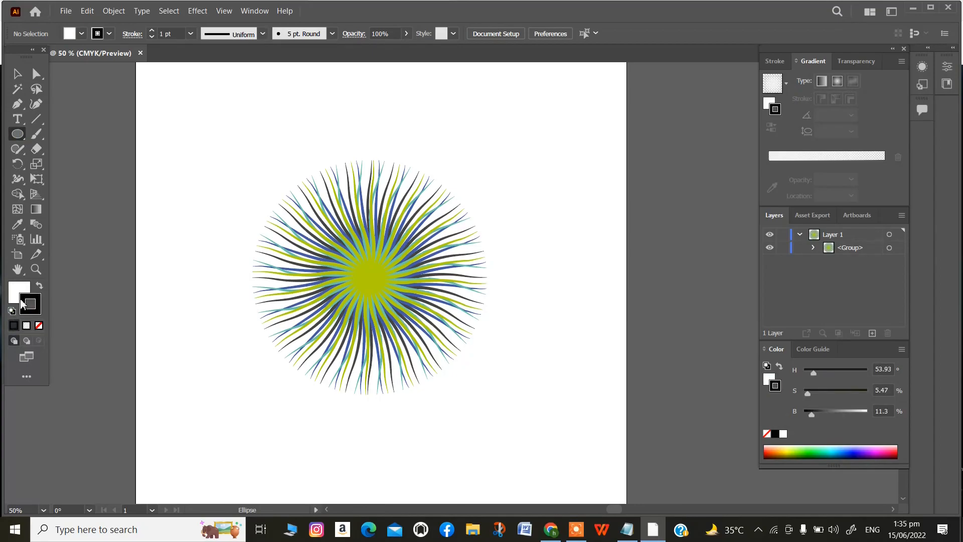
pyautogui.click(38, 325)
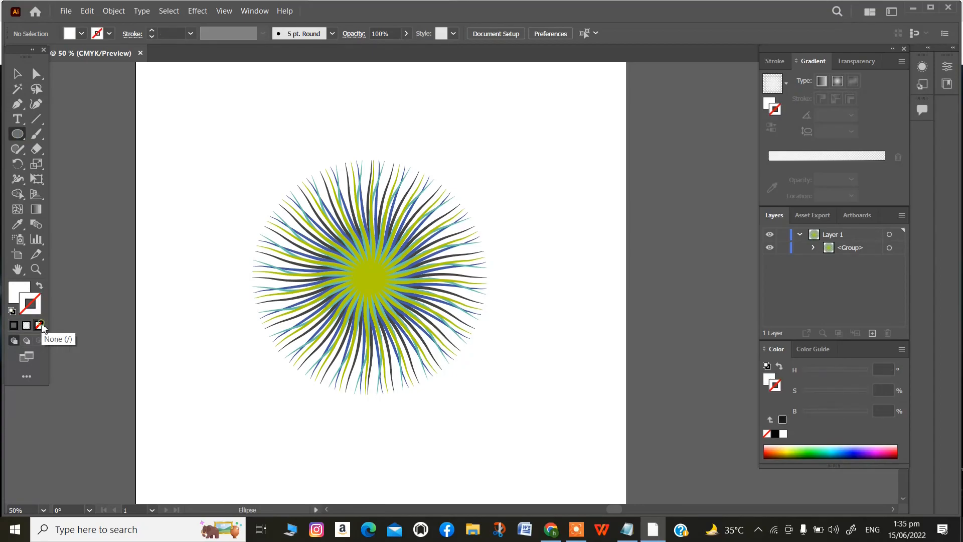
pyautogui.click(18, 291)
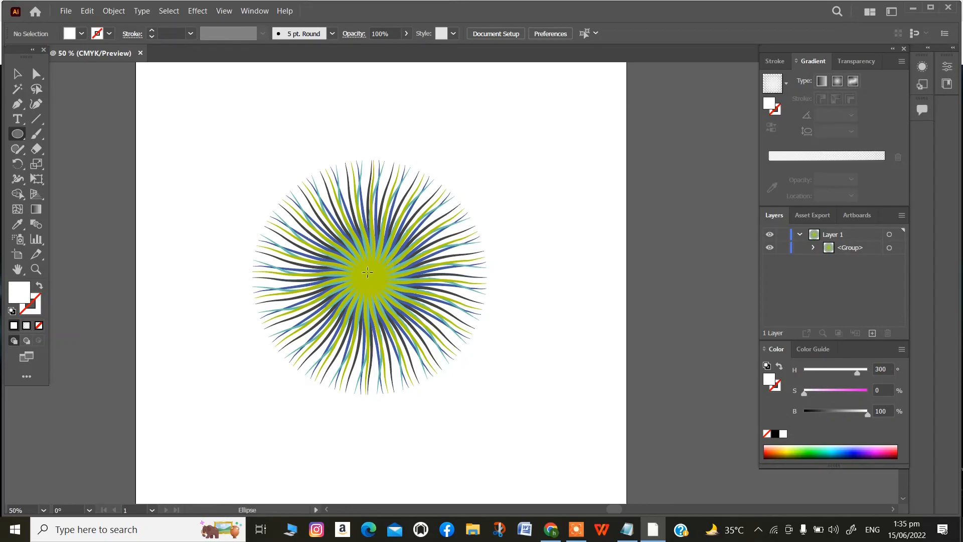
# Step: Draw a circle about 240 pt wide centred on the burst and fill it teal with saturation 100% and brightness 81%
pyautogui.moveTo(370, 277); pyautogui.dragTo(429, 337)
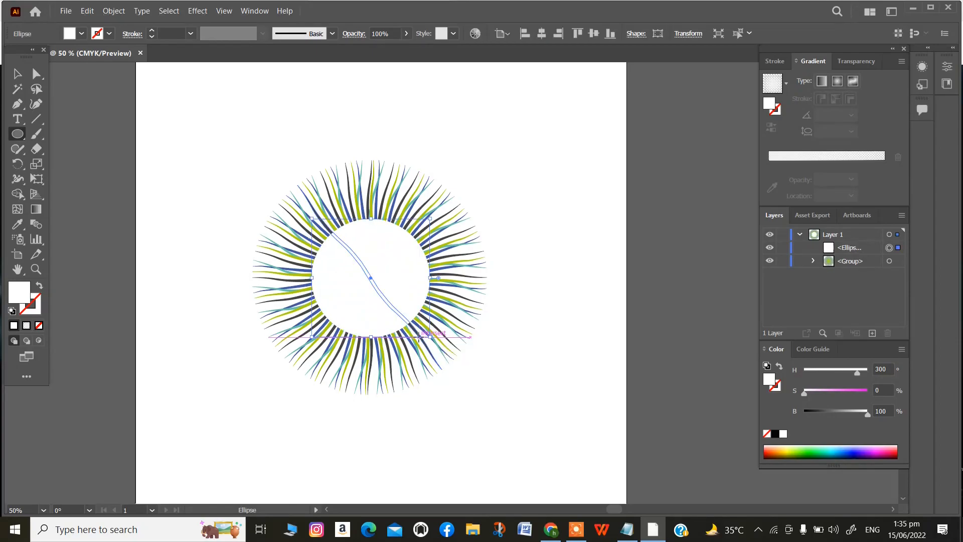
pyautogui.click(792, 450)
pyautogui.moveTo(848, 414); pyautogui.dragTo(834, 413)
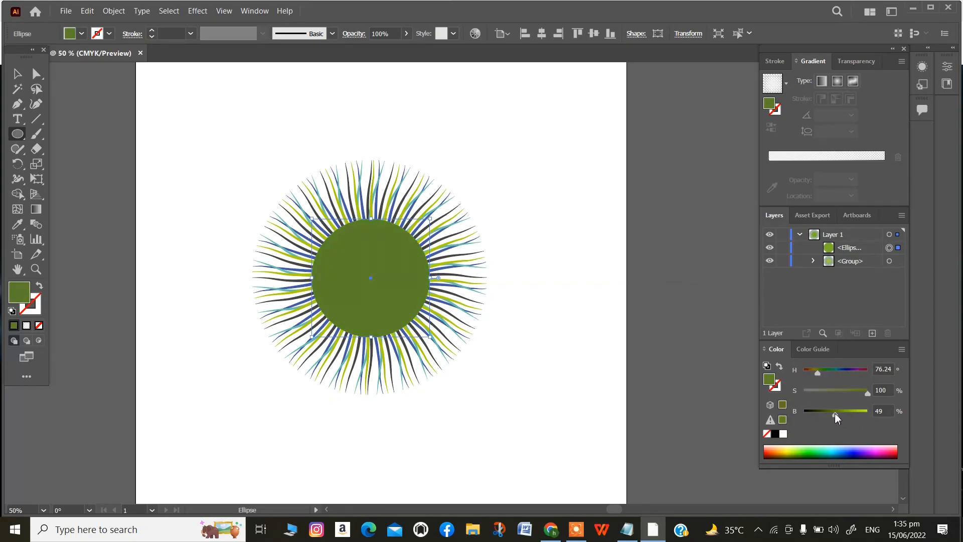
pyautogui.click(832, 451)
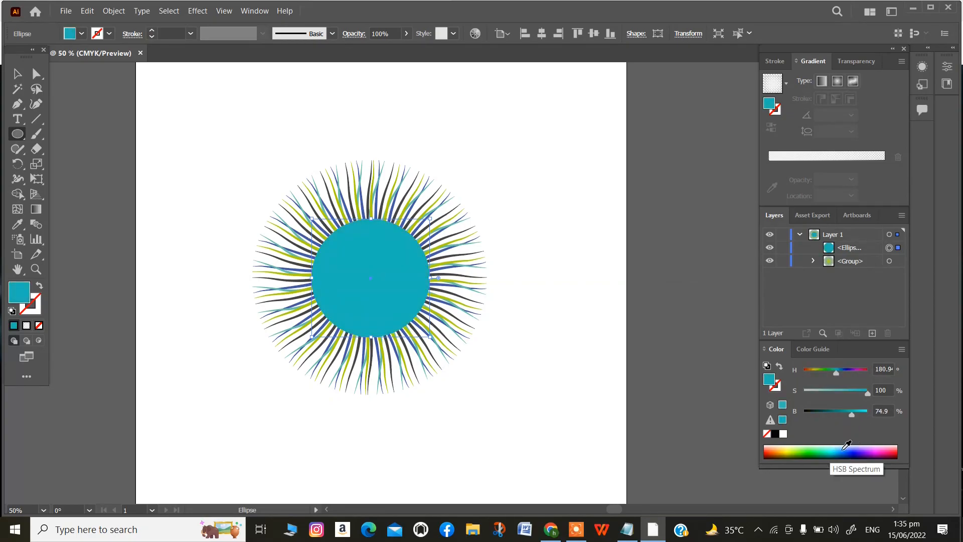
pyautogui.moveTo(850, 417)
pyautogui.mouseDown()
pyautogui.moveTo(841, 417)
pyautogui.moveTo(855, 416)
pyautogui.mouseUp()
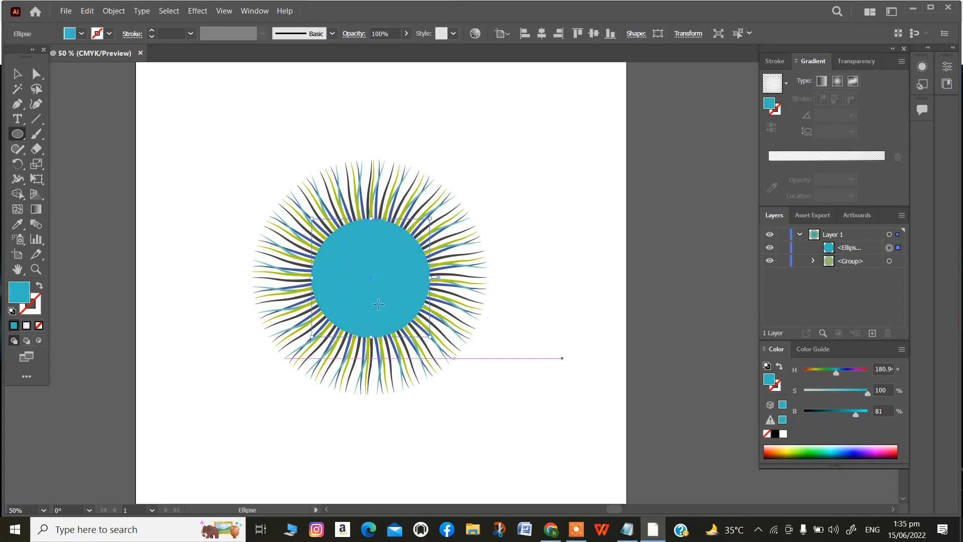
# Step: Move the teal circle off the burst to the artboard's edge, and group the ray artwork
pyautogui.press('v')
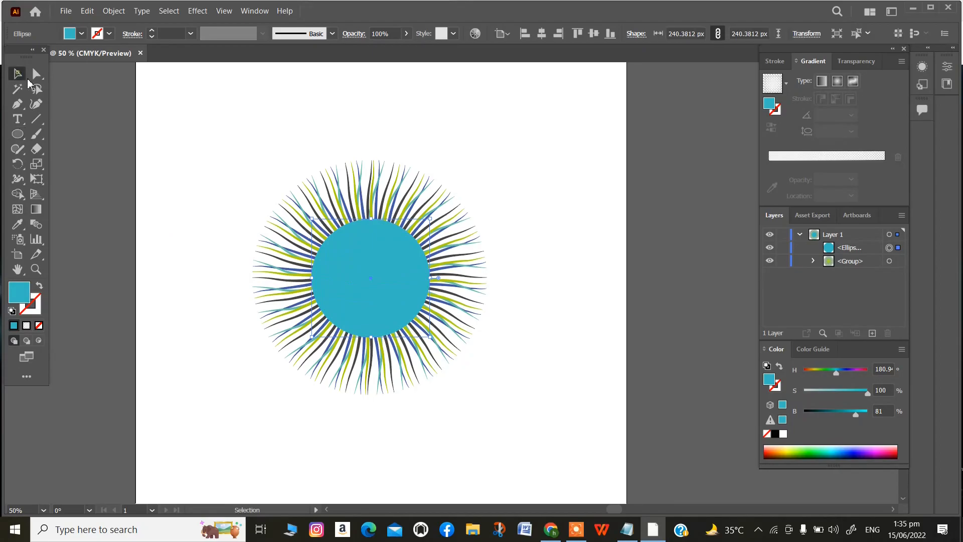
pyautogui.moveTo(354, 270); pyautogui.dragTo(108, 290)
pyautogui.moveTo(223, 192); pyautogui.dragTo(528, 422)
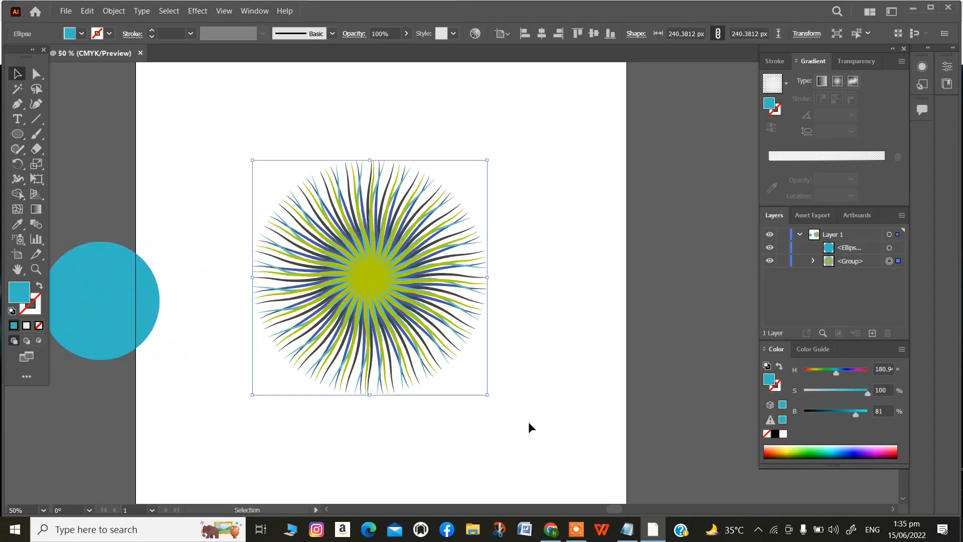
pyautogui.press('a')
pyautogui.hotkey('ctrl', 'g')
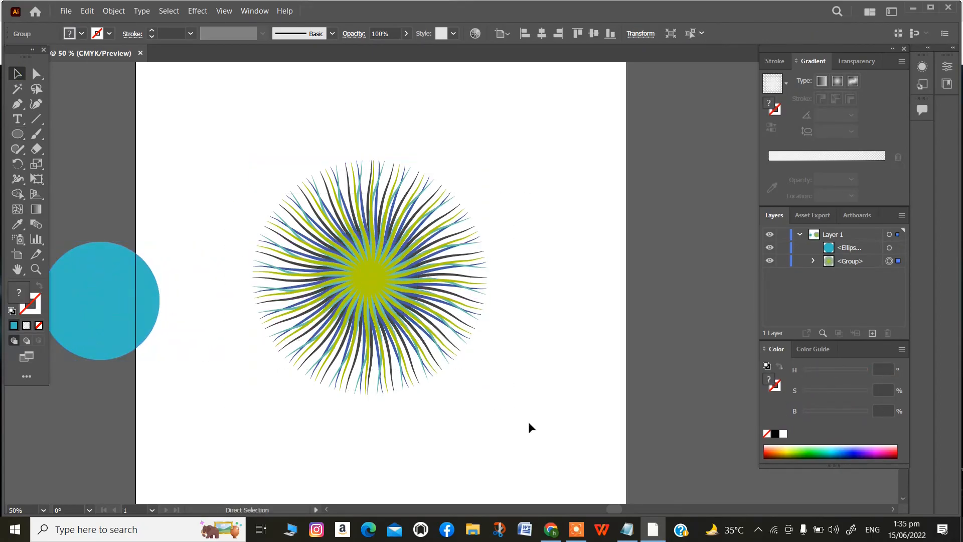
pyautogui.press('v')
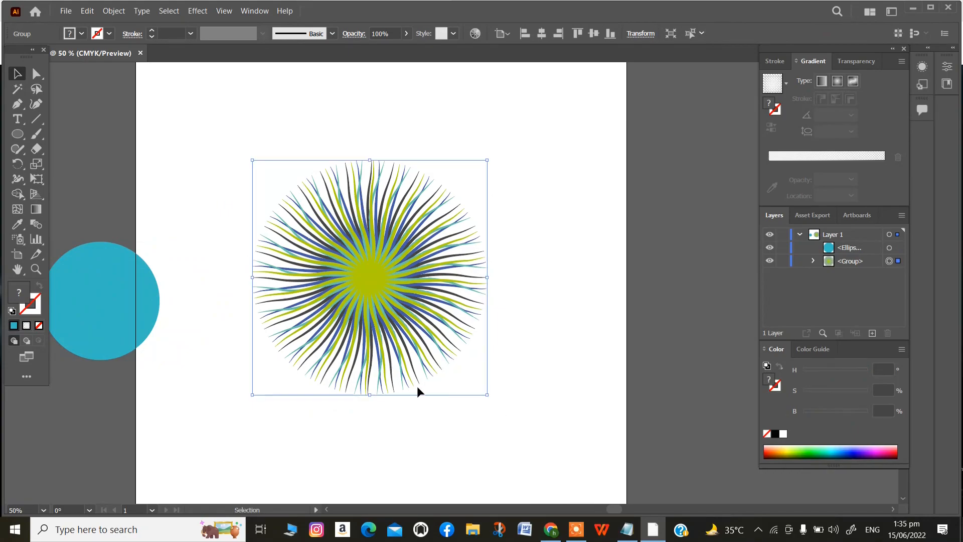
# Step: Move the teal circle back over the burst, align both centres horizontally and vertically, and deselect the artwork
pyautogui.moveTo(107, 292); pyautogui.dragTo(375, 266)
pyautogui.hotkey('ctrl', 'a')
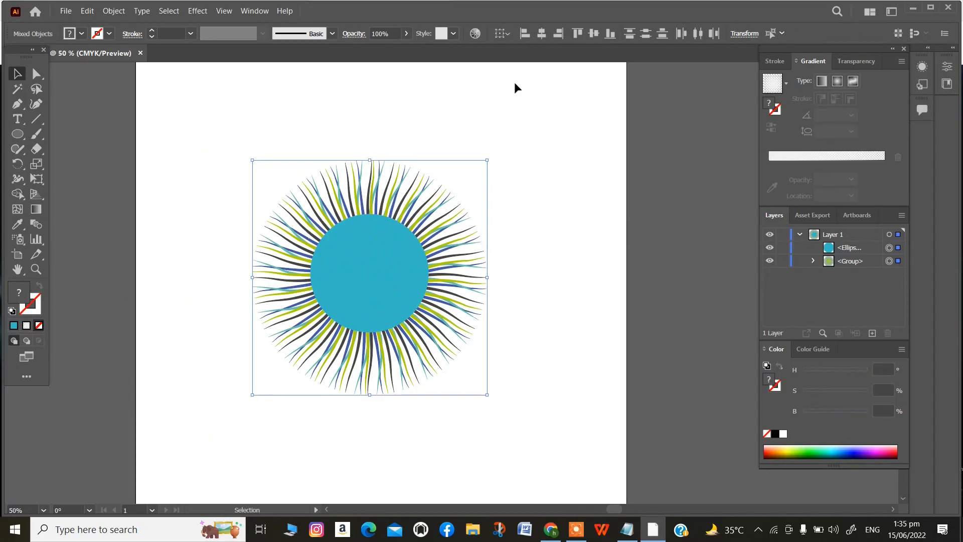
pyautogui.click(549, 32)
pyautogui.click(593, 33)
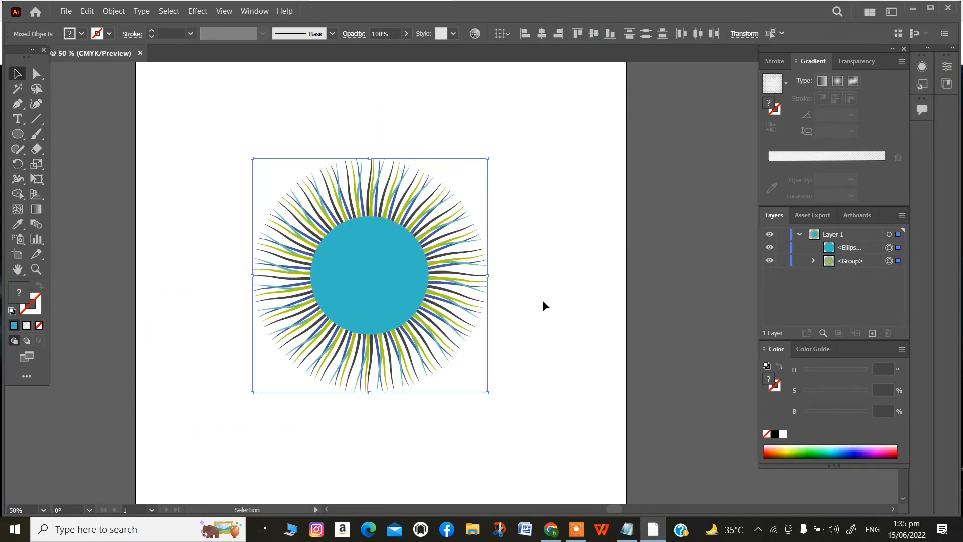
pyautogui.click(544, 302)
# Step: Start a Roughen effect on the teal circle with a relative size of 7% and detail of 75/in
pyautogui.click(402, 291)
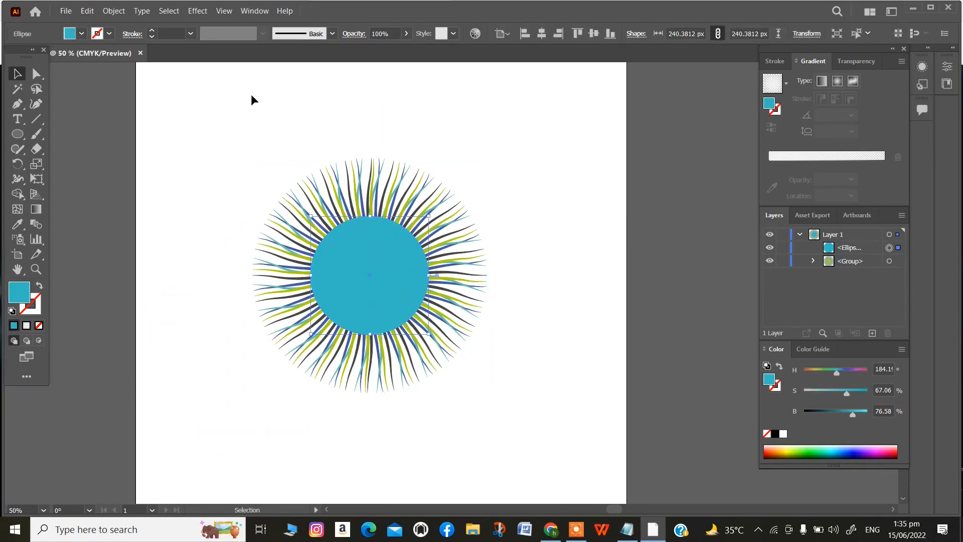
pyautogui.click(198, 11)
pyautogui.moveTo(261, 125)
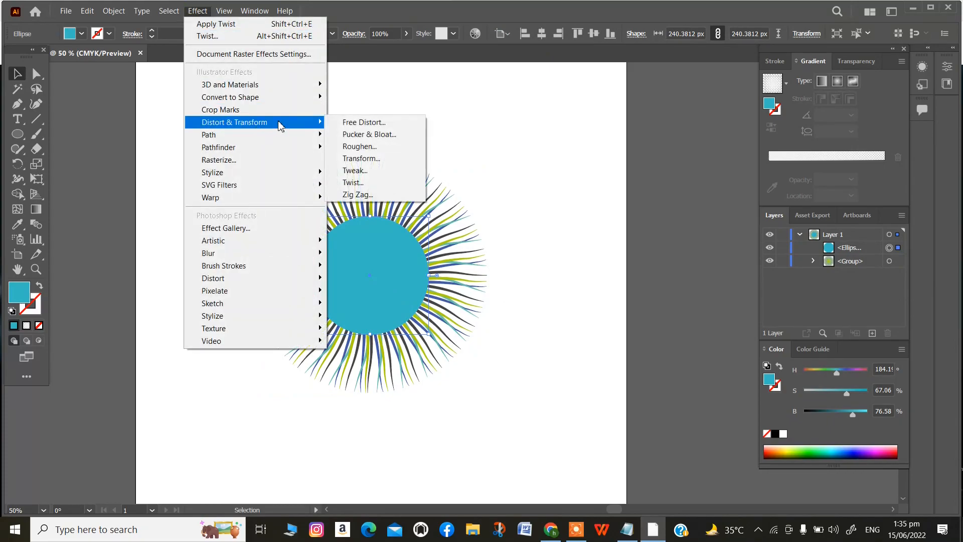
pyautogui.click(357, 146)
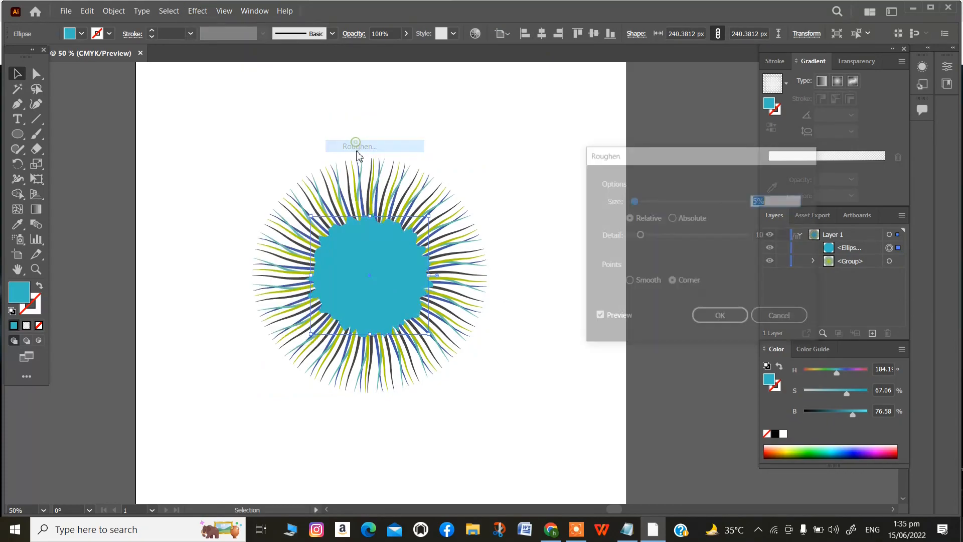
pyautogui.click(783, 199)
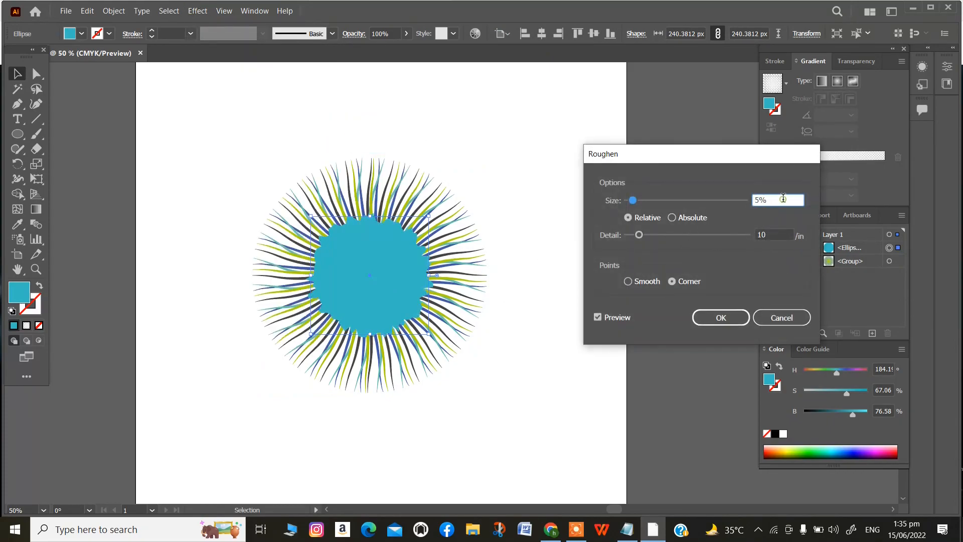
pyautogui.press('Up')
pyautogui.press('Up')
pyautogui.moveTo(635, 239); pyautogui.dragTo(719, 238)
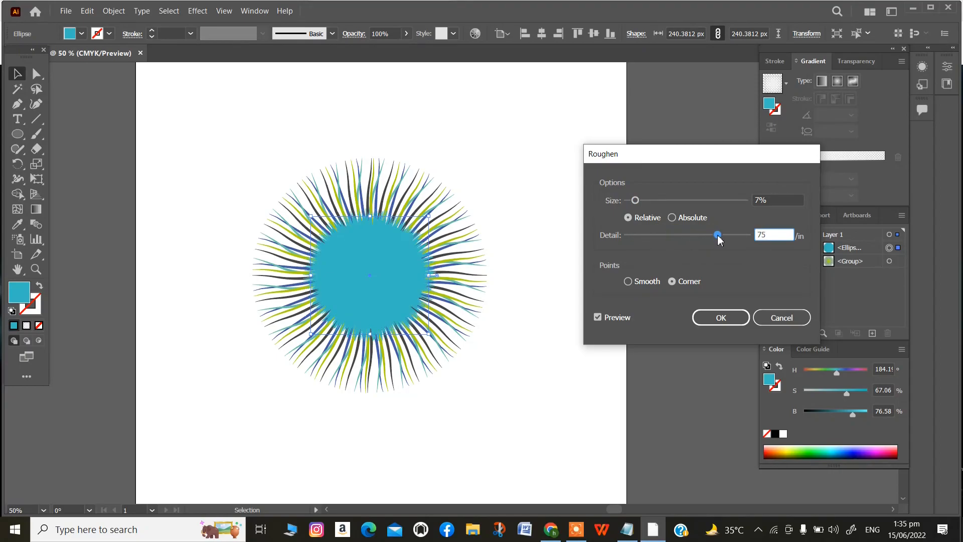
# Step: Lower the Roughen size to 0%
pyautogui.click(766, 201)
pyautogui.press('Down')
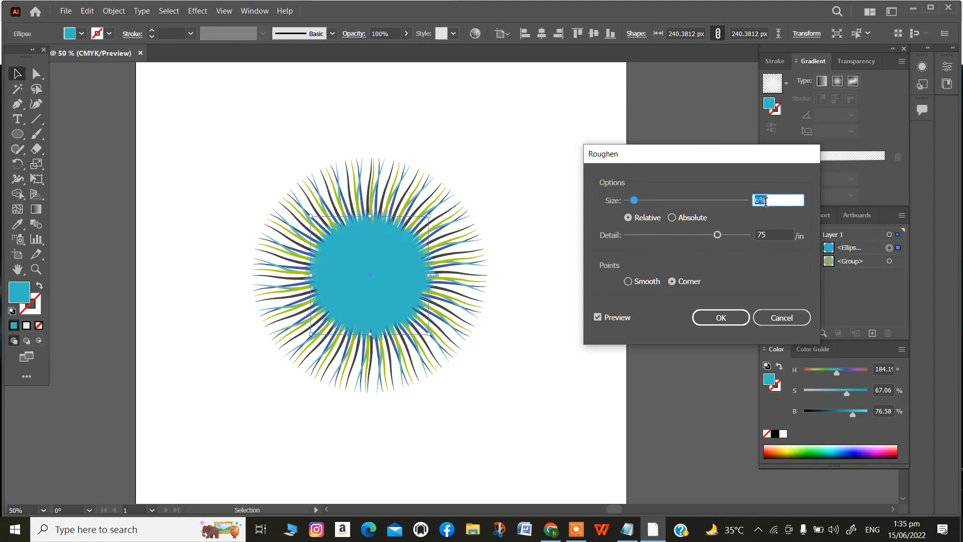
pyautogui.press('Down')
pyautogui.press('Down')
pyautogui.press('Down')
pyautogui.press('Down')
pyautogui.press('Down')
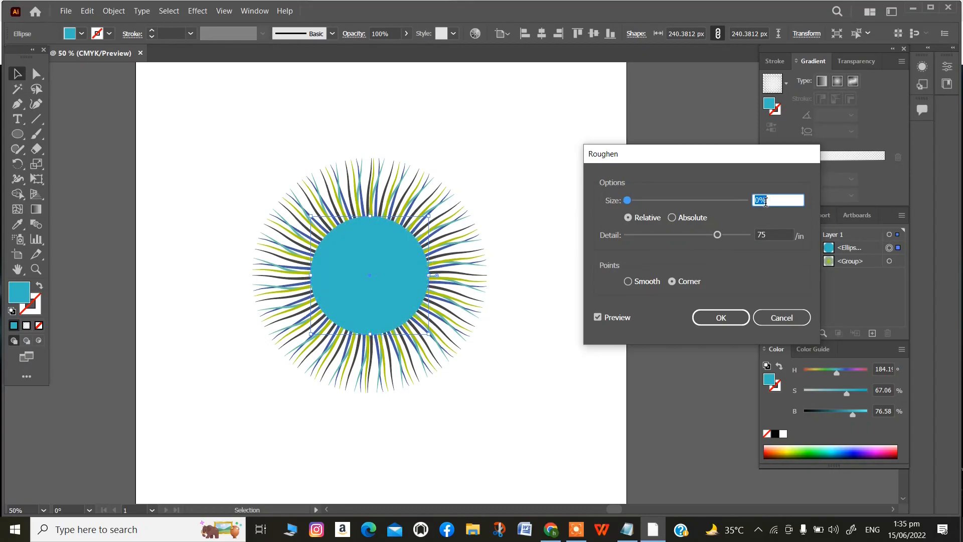
# Step: Apply Roughen with size 42%, detail 88/in and smooth points, and set the circle's brightness to 79%
pyautogui.moveTo(627, 200); pyautogui.dragTo(665, 198)
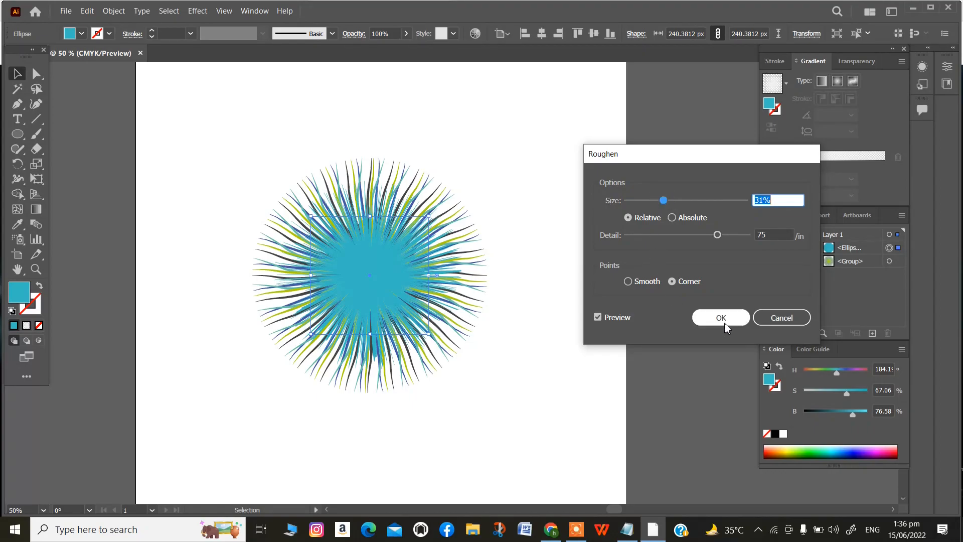
pyautogui.moveTo(663, 199)
pyautogui.mouseDown()
pyautogui.moveTo(689, 200)
pyautogui.moveTo(676, 200)
pyautogui.mouseUp()
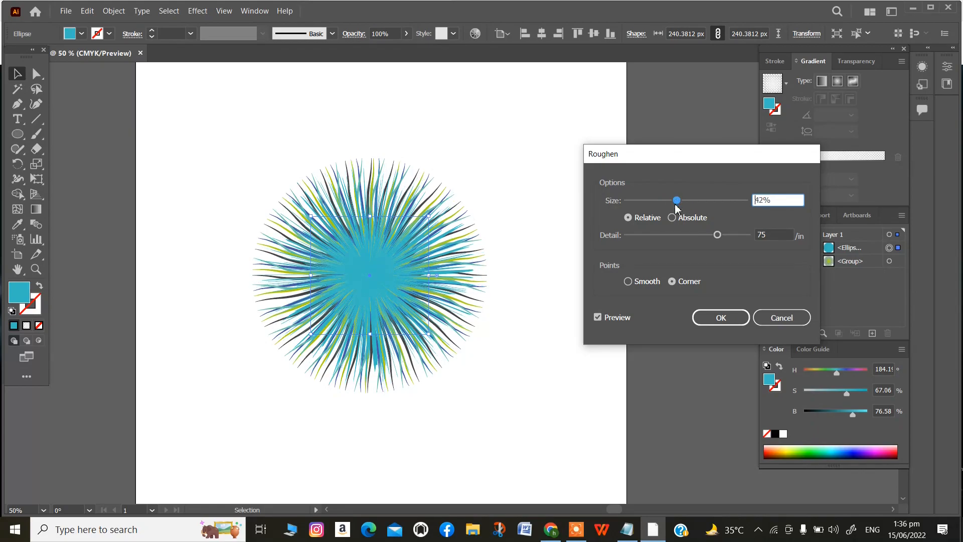
pyautogui.moveTo(717, 235); pyautogui.dragTo(733, 236)
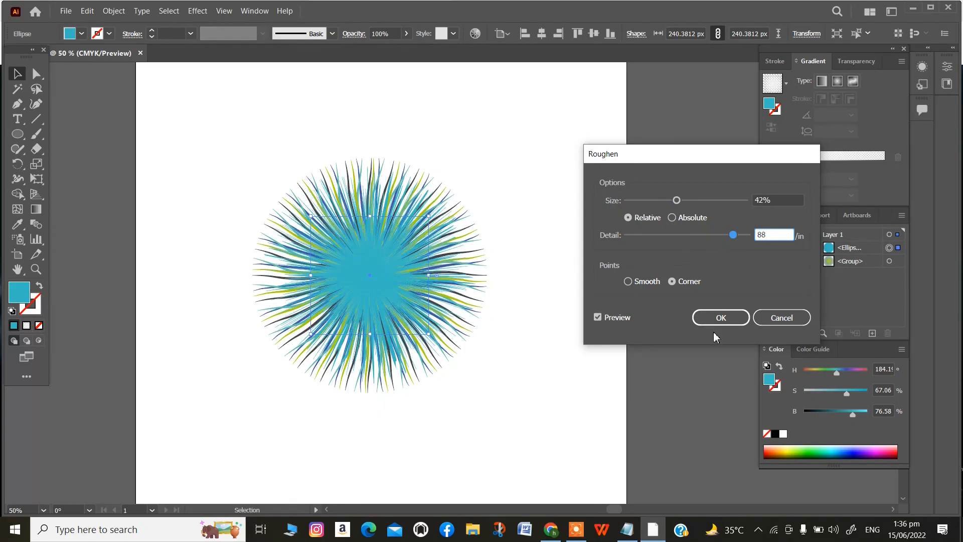
pyautogui.click(628, 282)
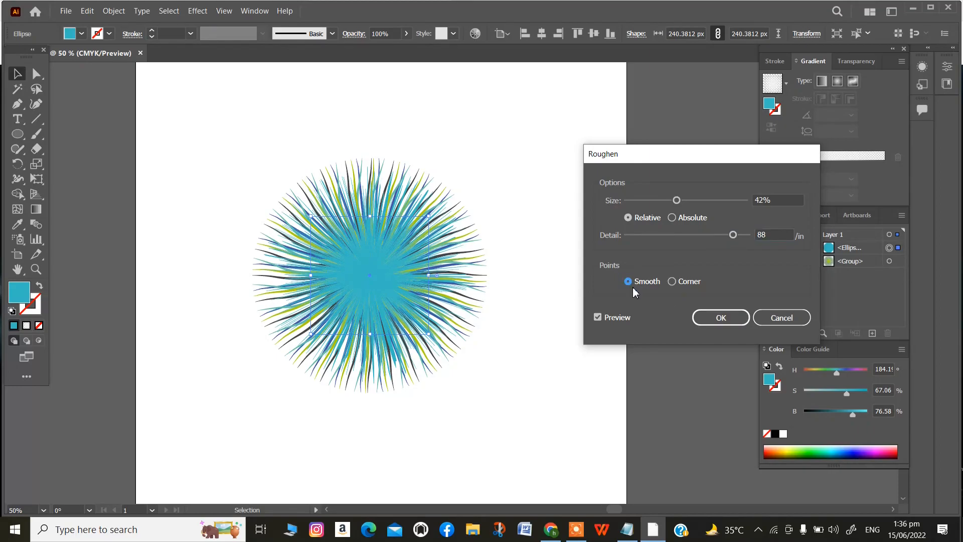
pyautogui.click(720, 318)
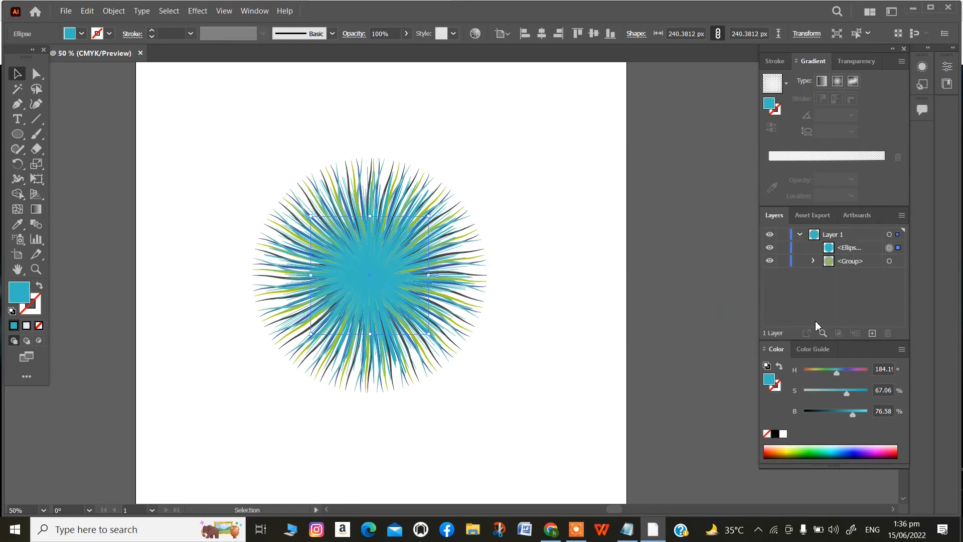
pyautogui.moveTo(853, 414); pyautogui.dragTo(855, 414)
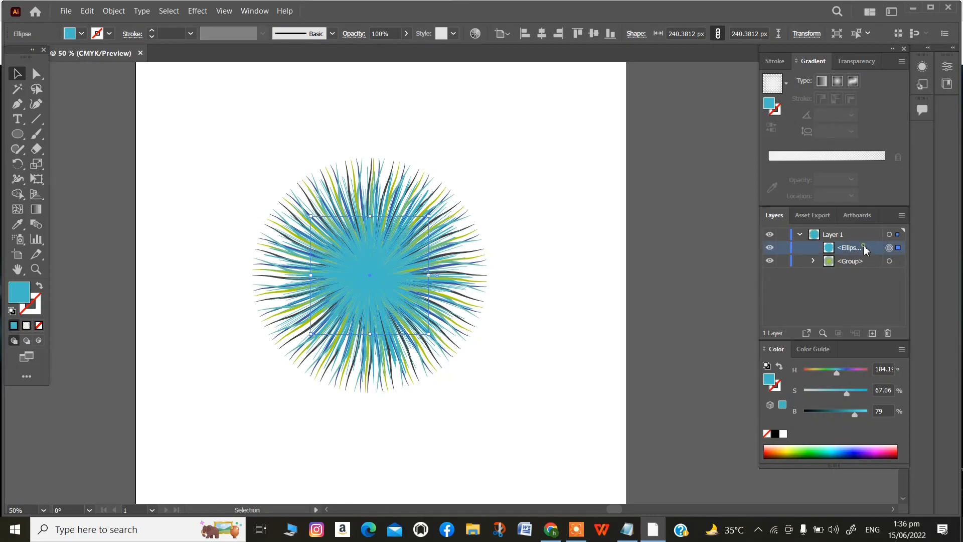
# Step: Try stacking the roughened circle below the ray group, and restore it above the group
pyautogui.moveTo(862, 247); pyautogui.dragTo(862, 263)
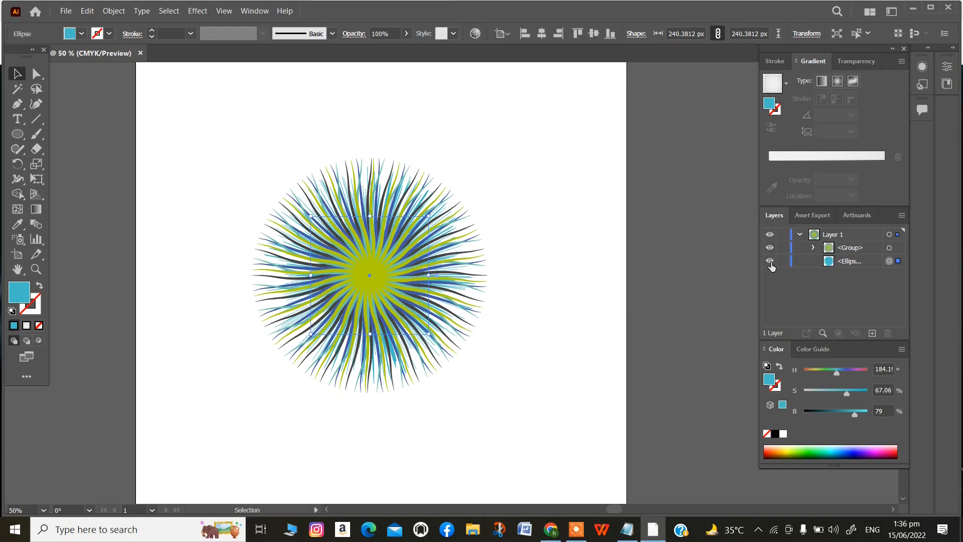
pyautogui.click(195, 12)
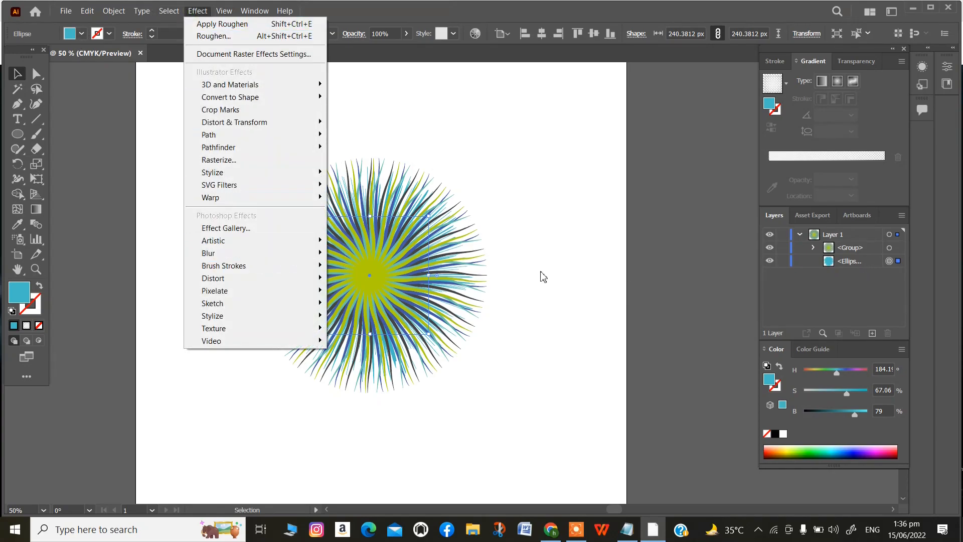
pyautogui.moveTo(834, 259); pyautogui.dragTo(839, 241)
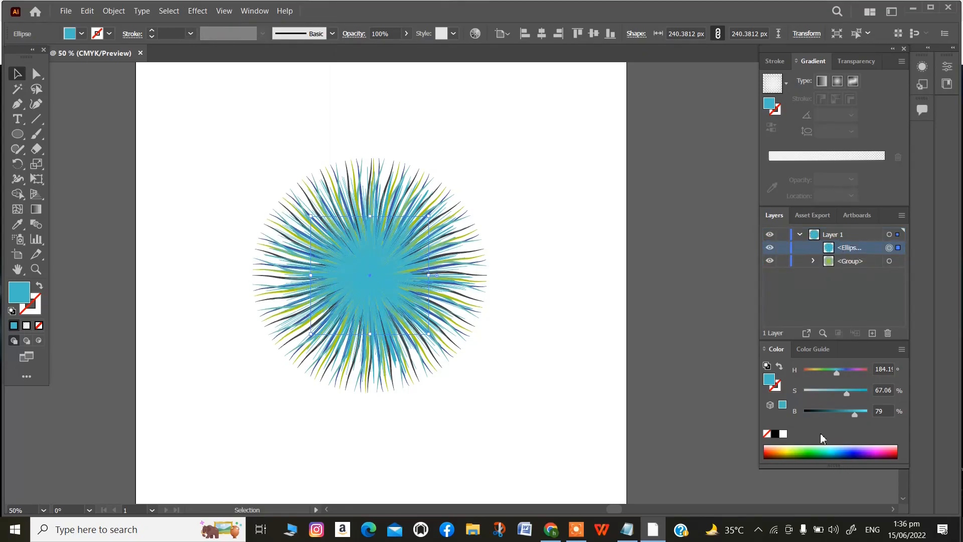
# Step: Duplicate the ray group and apply a Gaussian Blur with a radius of 56.8374 pixels to the upper of the two groups
pyautogui.click(889, 261)
pyautogui.moveTo(853, 261); pyautogui.dragTo(873, 335)
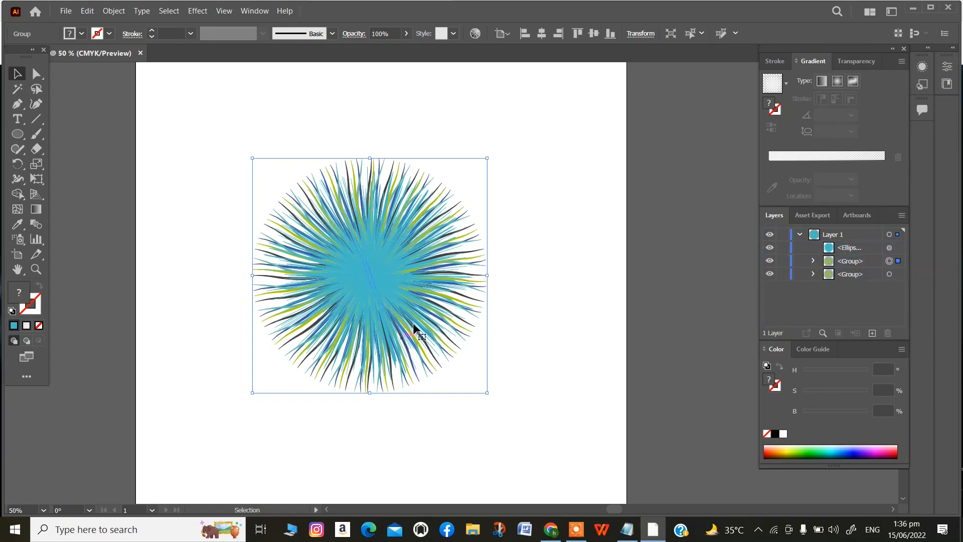
pyautogui.click(197, 11)
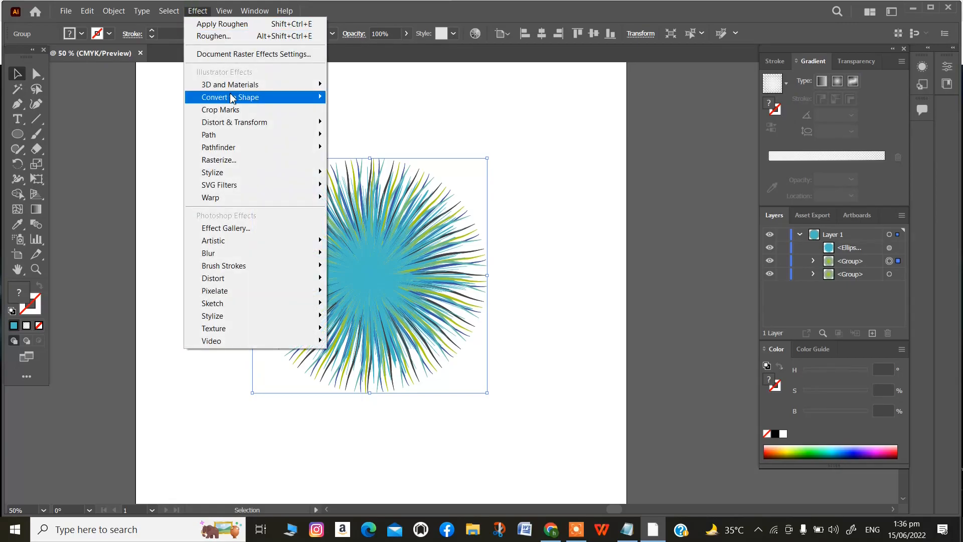
pyautogui.moveTo(249, 255)
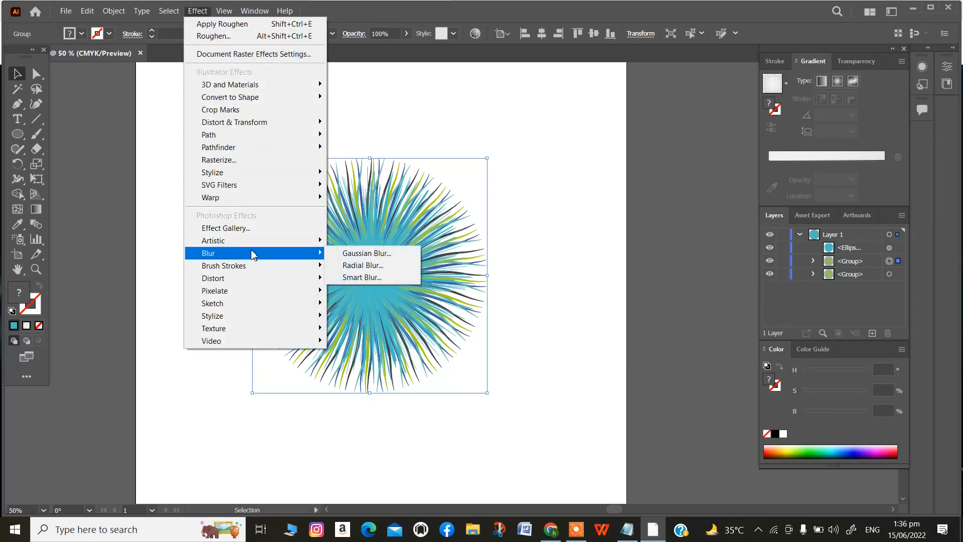
pyautogui.click(359, 253)
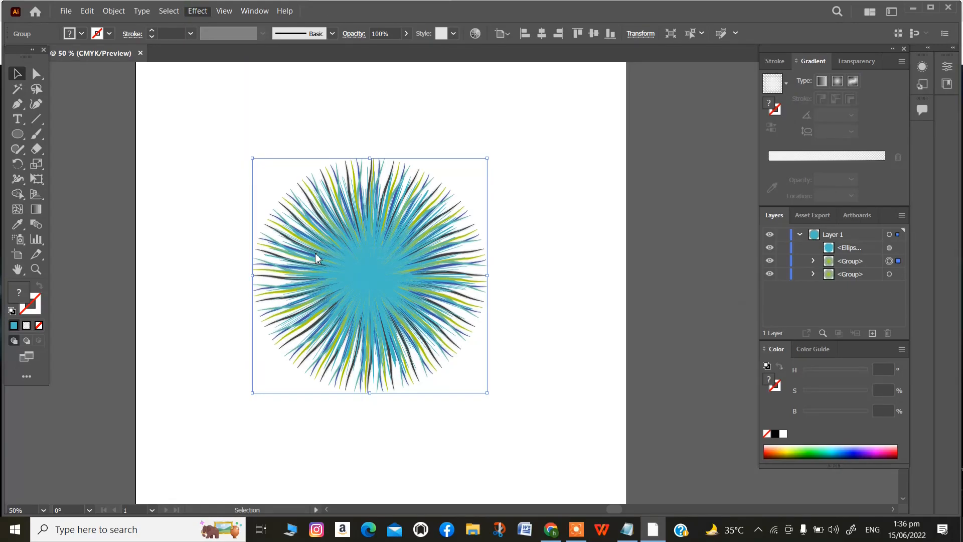
pyautogui.moveTo(644, 255); pyautogui.dragTo(664, 253)
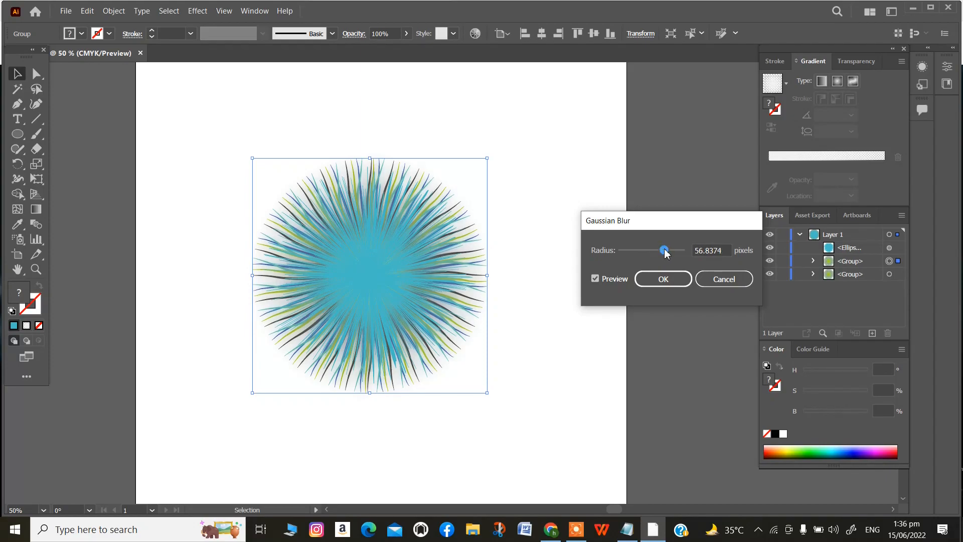
pyautogui.click(673, 284)
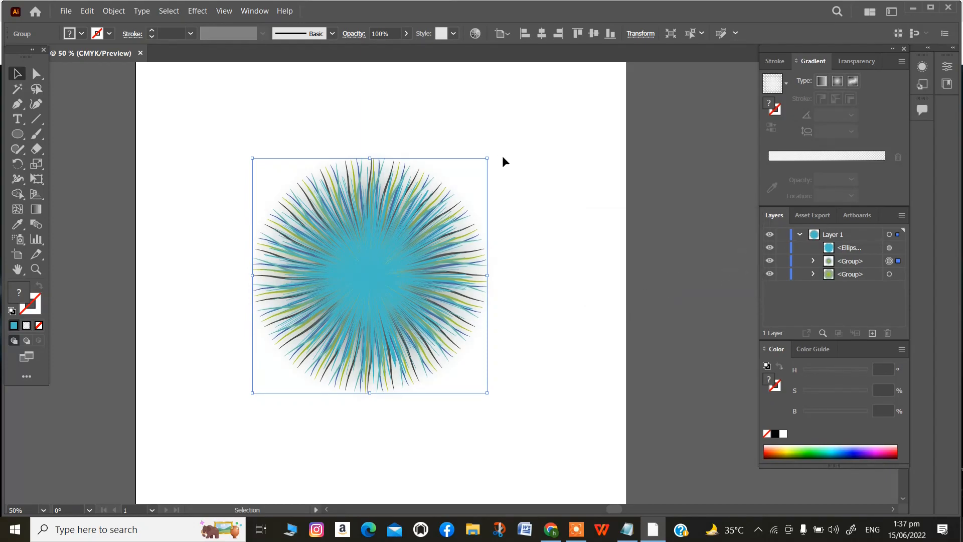
# Step: Rotate the blurred ray group slightly counter-clockwise and stack it beneath the sharp ray group
pyautogui.moveTo(490, 154); pyautogui.dragTo(470, 150)
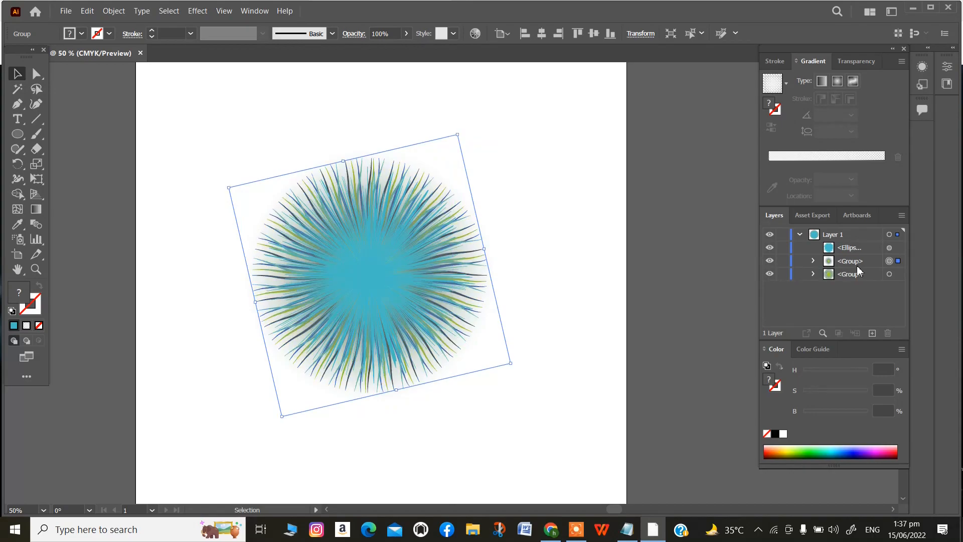
pyautogui.moveTo(850, 261); pyautogui.dragTo(855, 284)
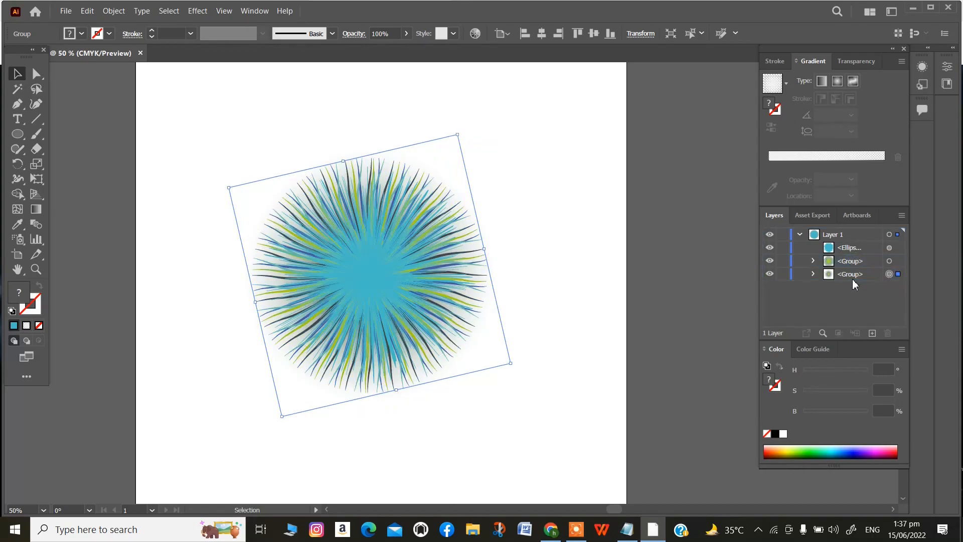
# Step: Apply a second Gaussian Blur with a radius of 55.101 pixels to the blurred ray group
pyautogui.click(197, 11)
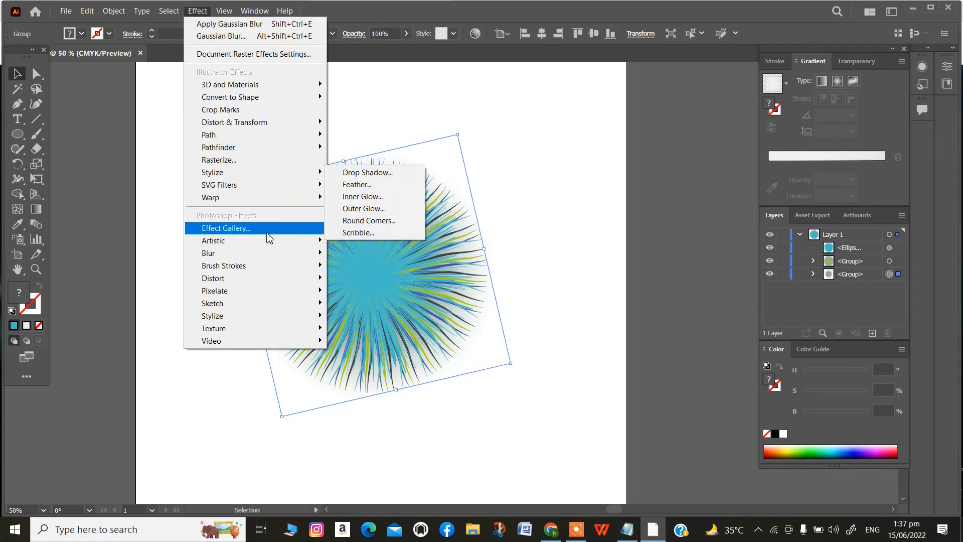
pyautogui.moveTo(297, 253)
pyautogui.click(345, 250)
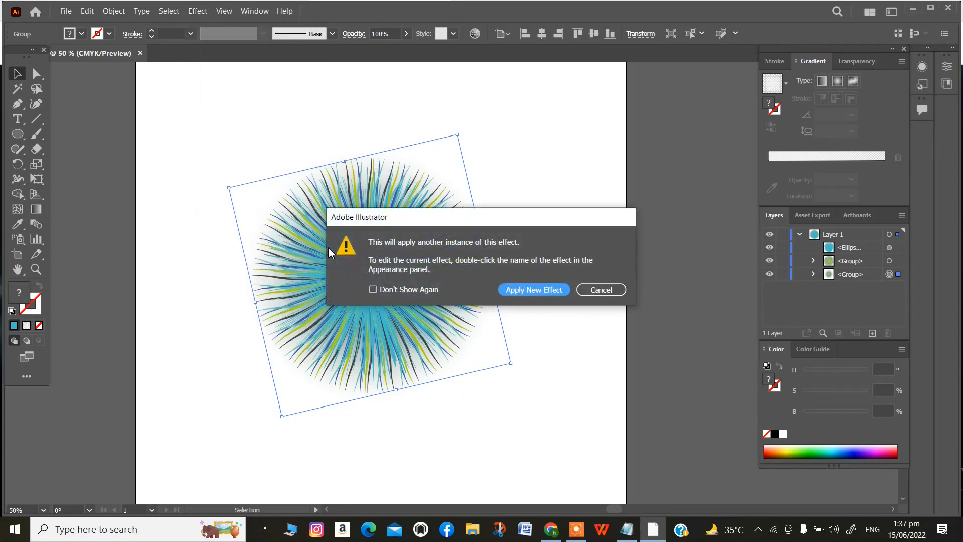
pyautogui.click(537, 287)
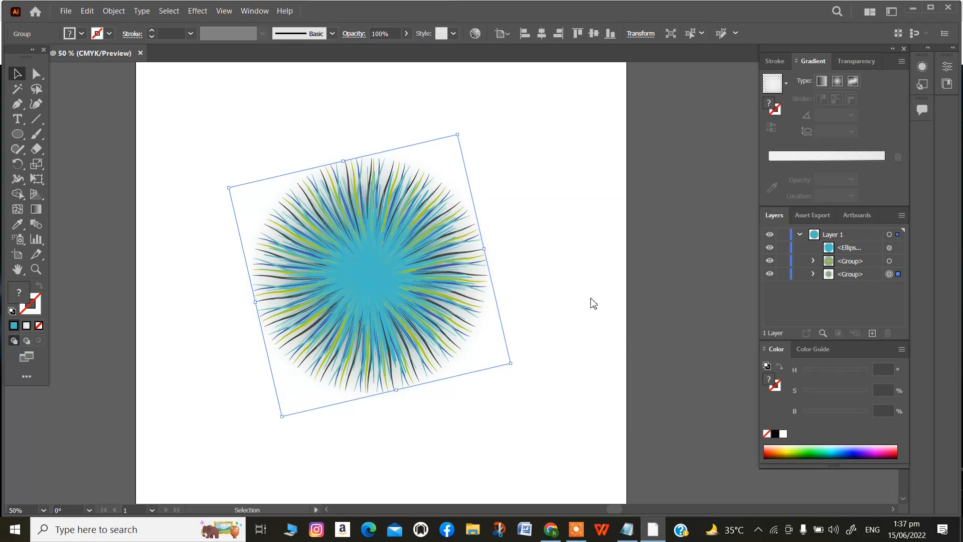
pyautogui.moveTo(666, 254)
pyautogui.mouseDown()
pyautogui.moveTo(676, 253)
pyautogui.moveTo(665, 253)
pyautogui.mouseUp()
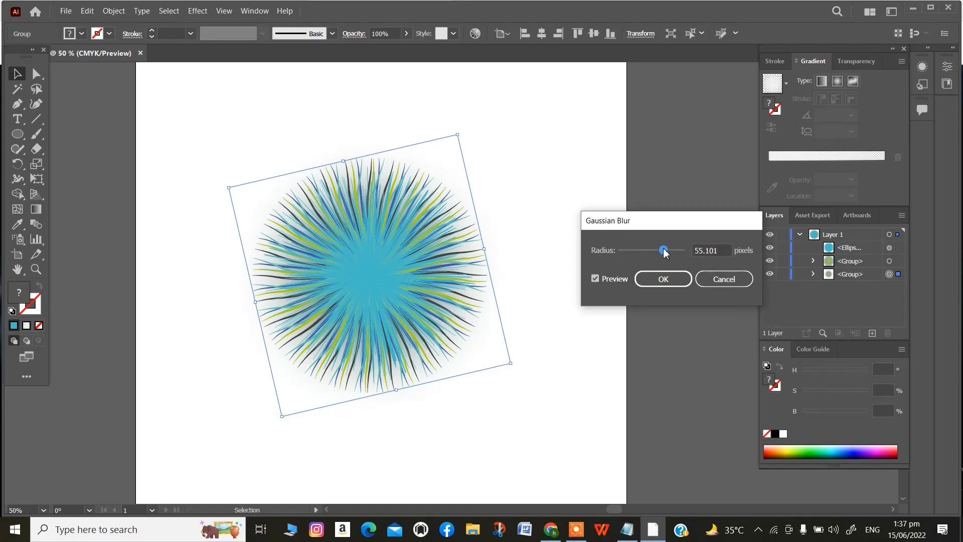
pyautogui.click(665, 280)
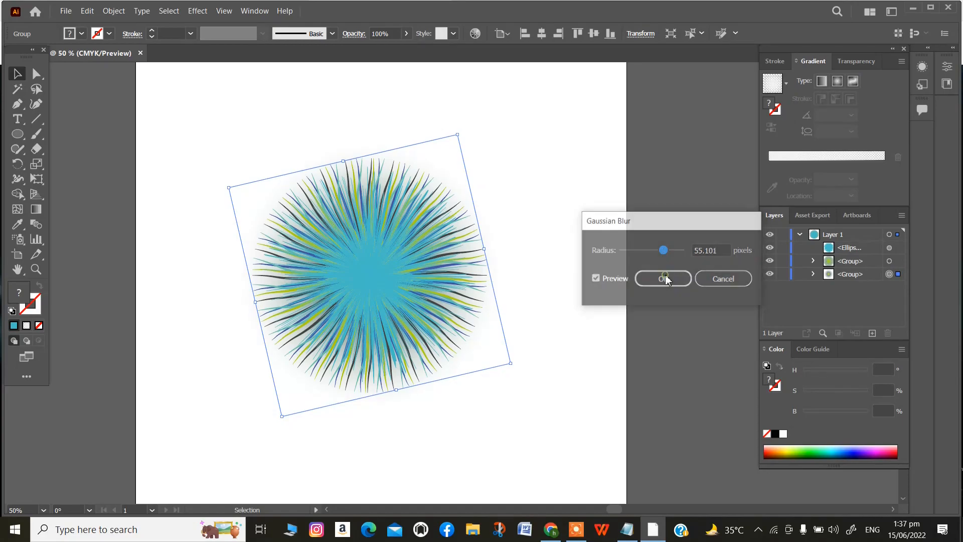
pyautogui.moveTo(874, 246); pyautogui.dragTo(869, 251)
pyautogui.click(864, 273)
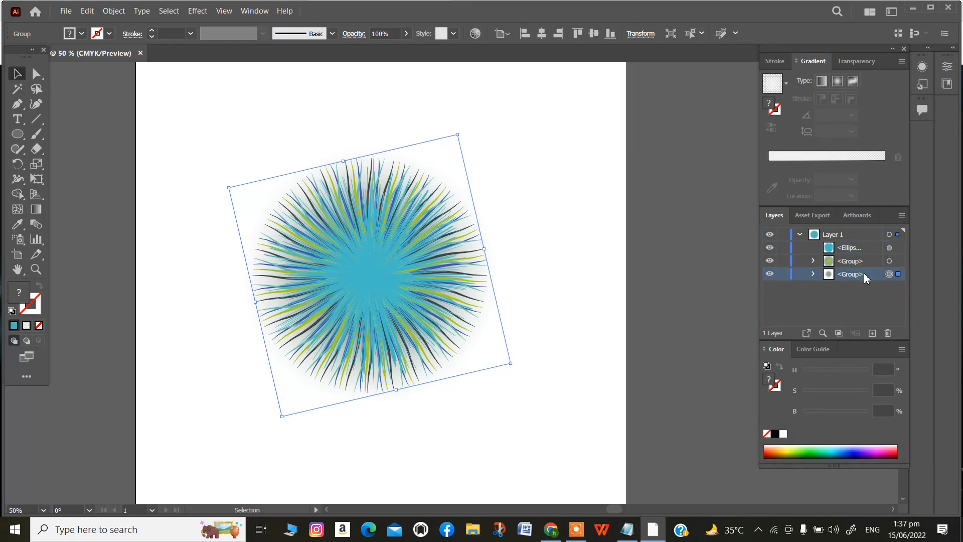
pyautogui.doubleClick(851, 258)
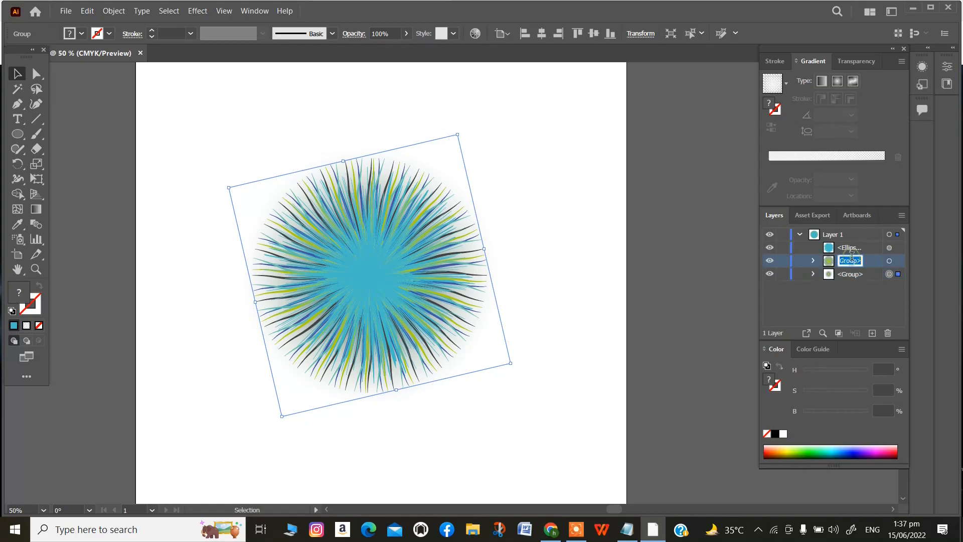
pyautogui.click(868, 304)
pyautogui.click(889, 261)
pyautogui.click(576, 264)
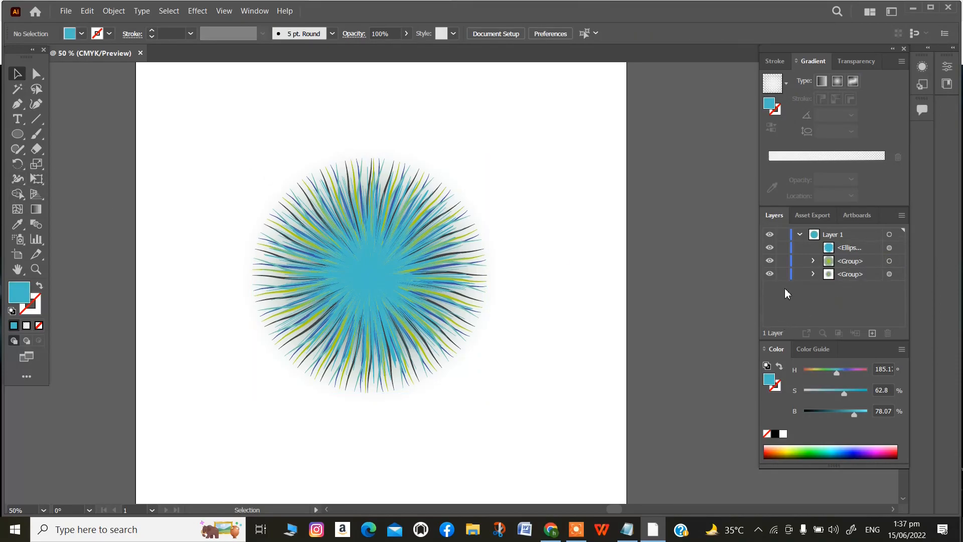
pyautogui.click(17, 134)
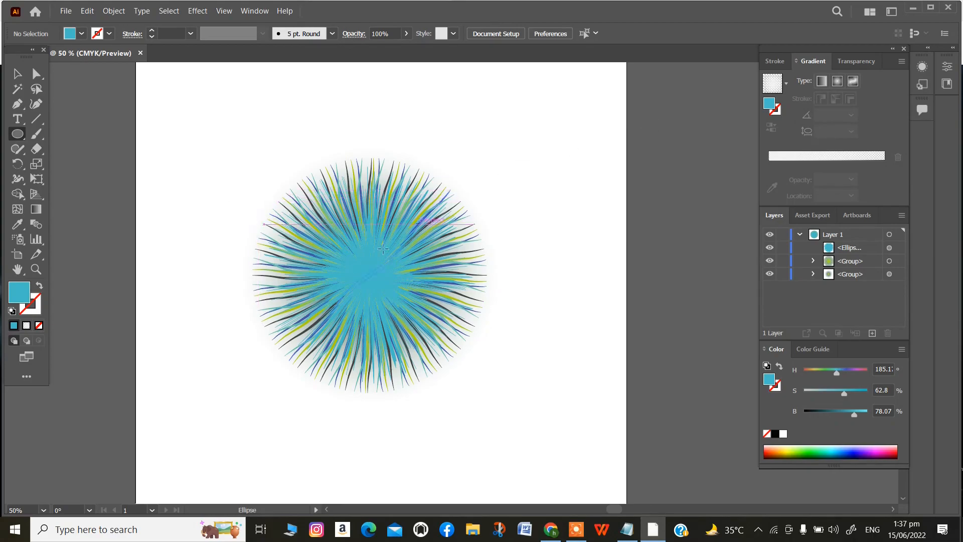
# Step: Try moving the sharp ray group away from the teal circle, and undo the move
pyautogui.click(889, 262)
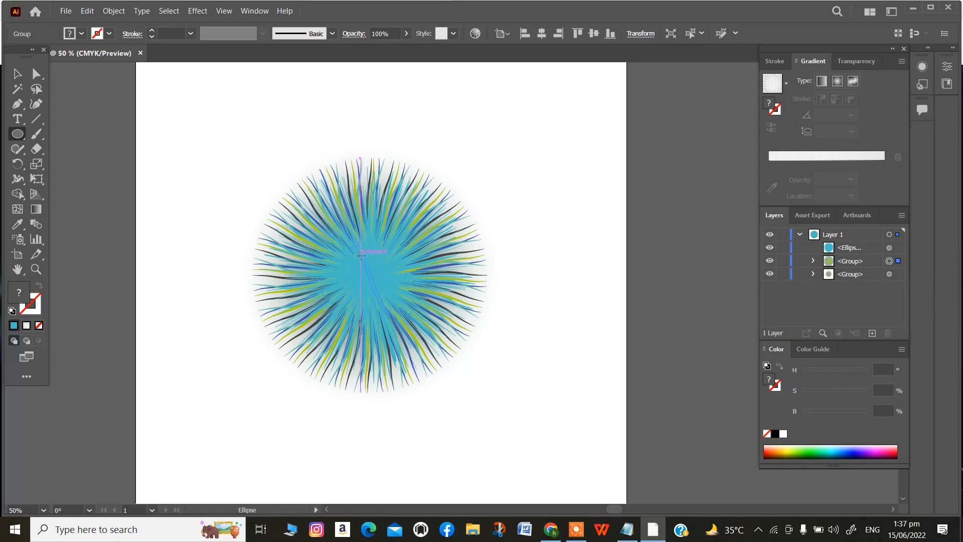
pyautogui.click(17, 74)
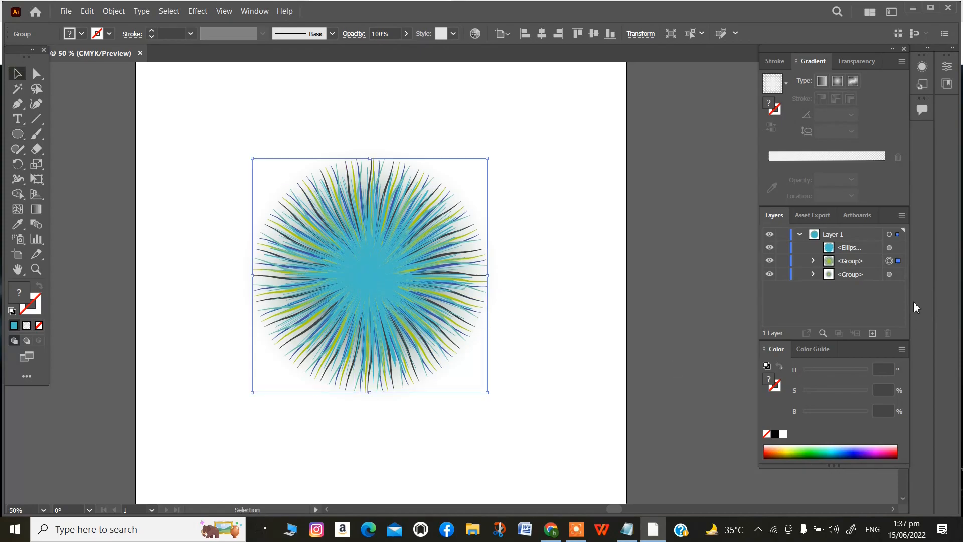
pyautogui.moveTo(450, 280); pyautogui.dragTo(285, 351)
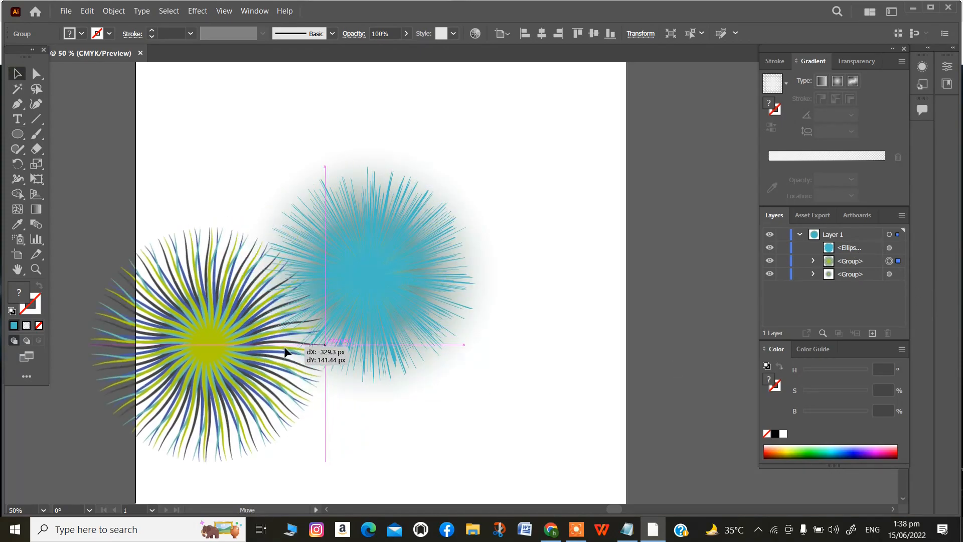
pyautogui.moveTo(285, 351); pyautogui.dragTo(295, 343)
pyautogui.hotkey('ctrl', 'z')
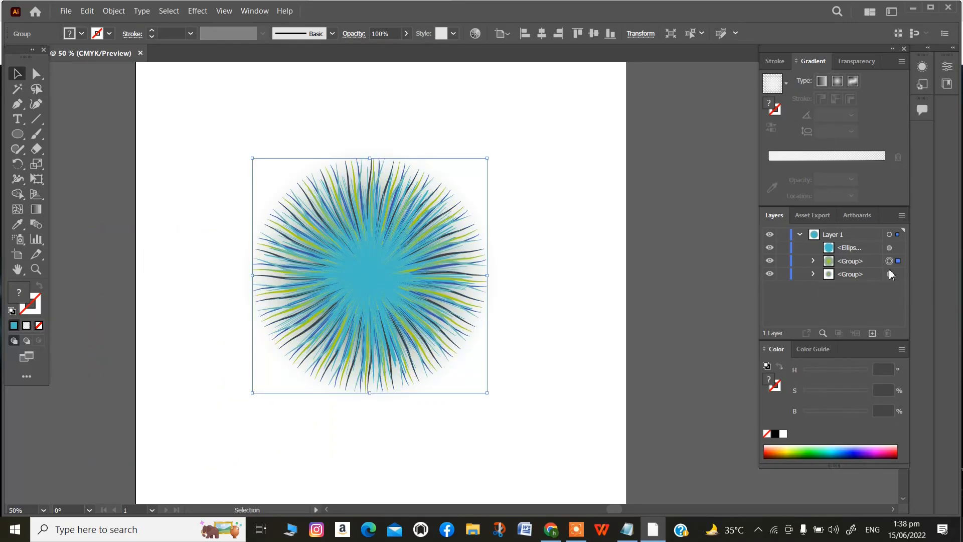
# Step: Try the Lighten and Hue blend modes on the roughened teal circle
pyautogui.click(889, 249)
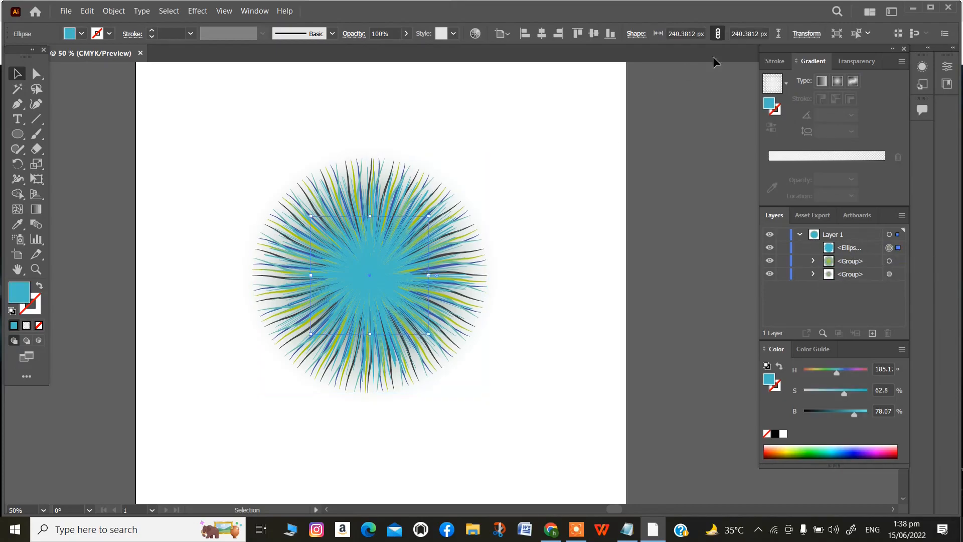
pyautogui.click(857, 62)
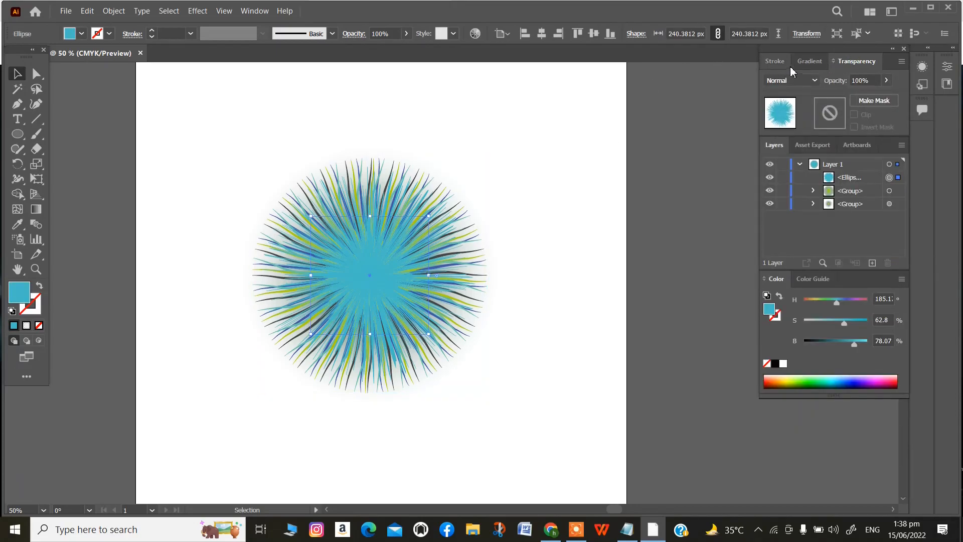
pyautogui.click(786, 80)
pyautogui.click(788, 124)
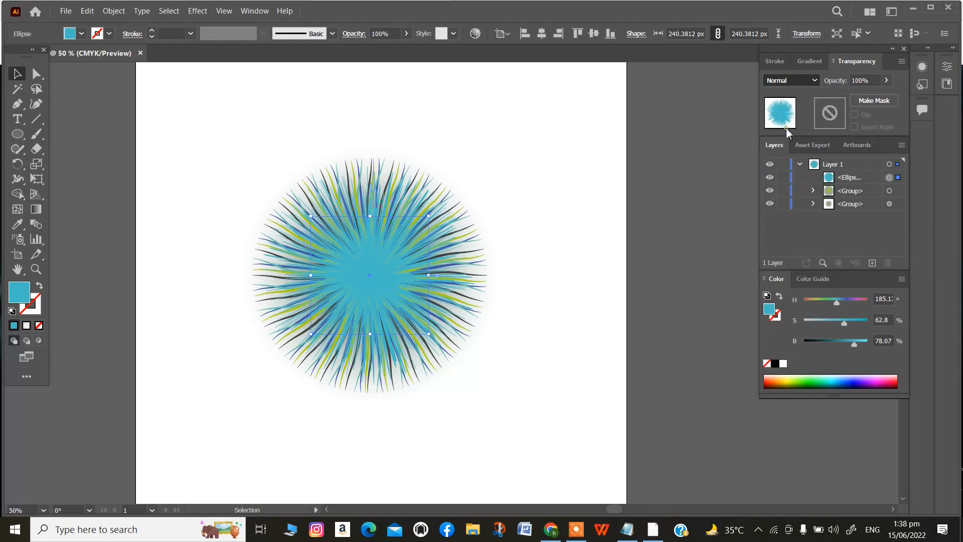
pyautogui.click(798, 81)
pyautogui.click(790, 155)
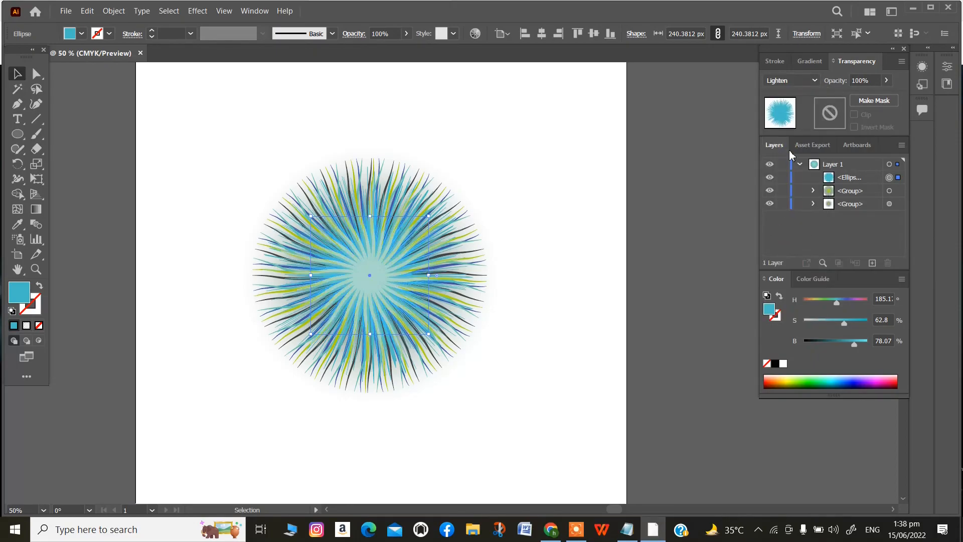
pyautogui.click(800, 81)
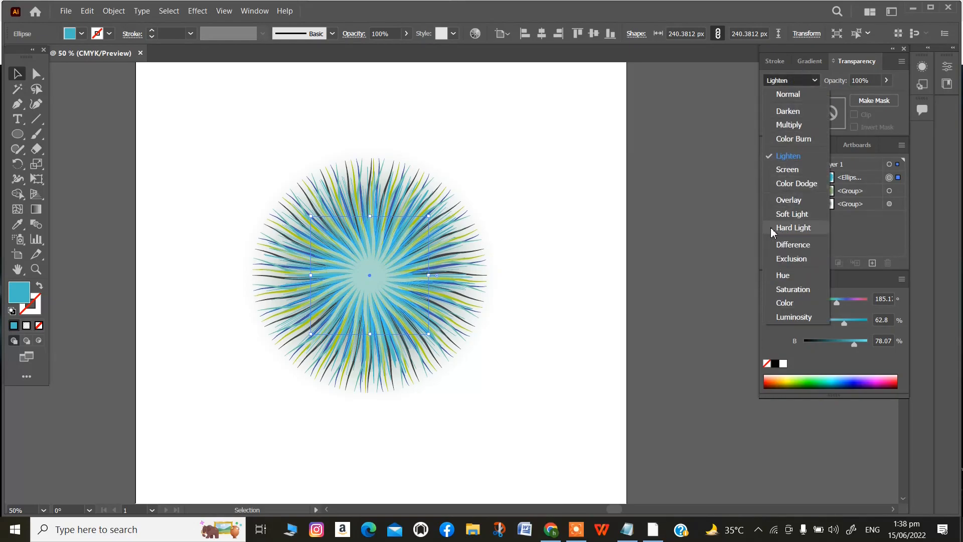
pyautogui.click(786, 274)
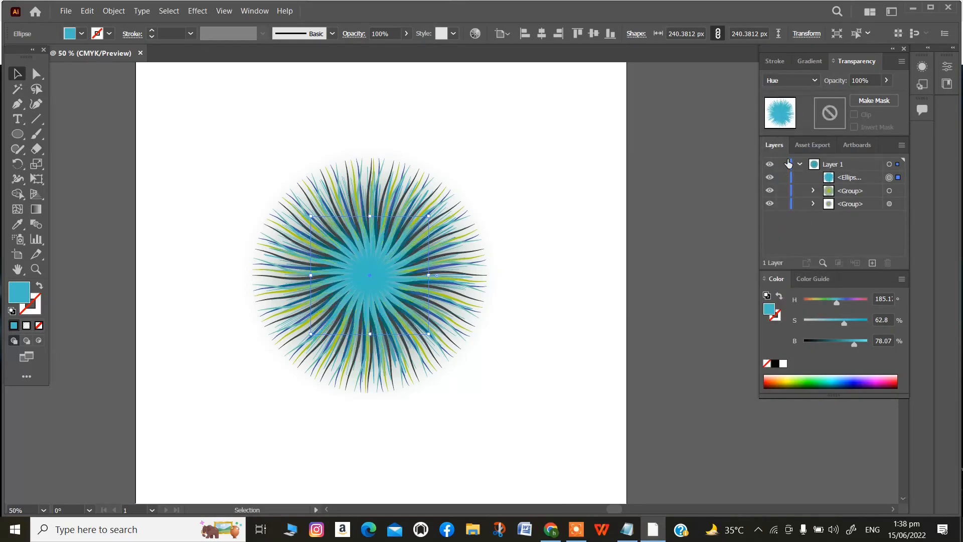
# Step: Try the Screen, Lighten and Darken blend modes on the roughened teal circle
pyautogui.click(805, 81)
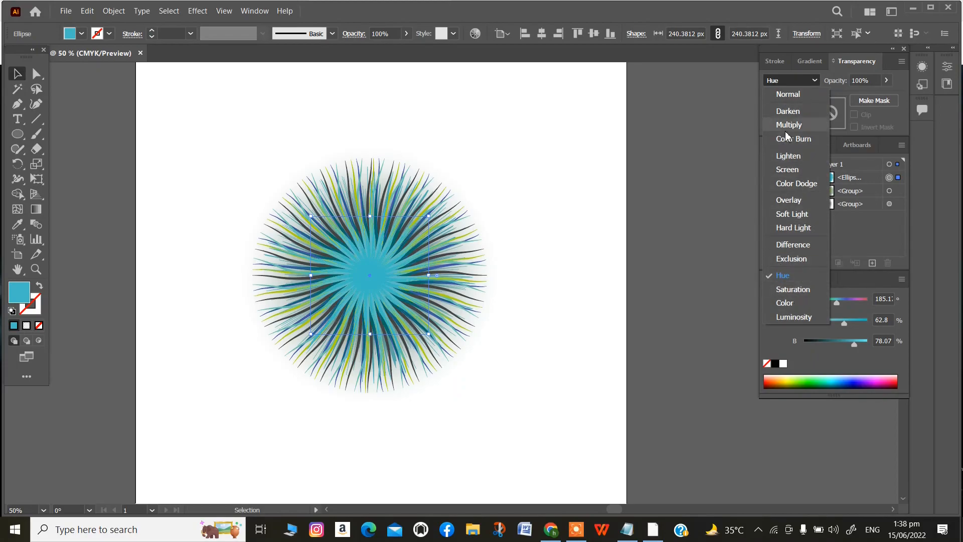
pyautogui.click(792, 170)
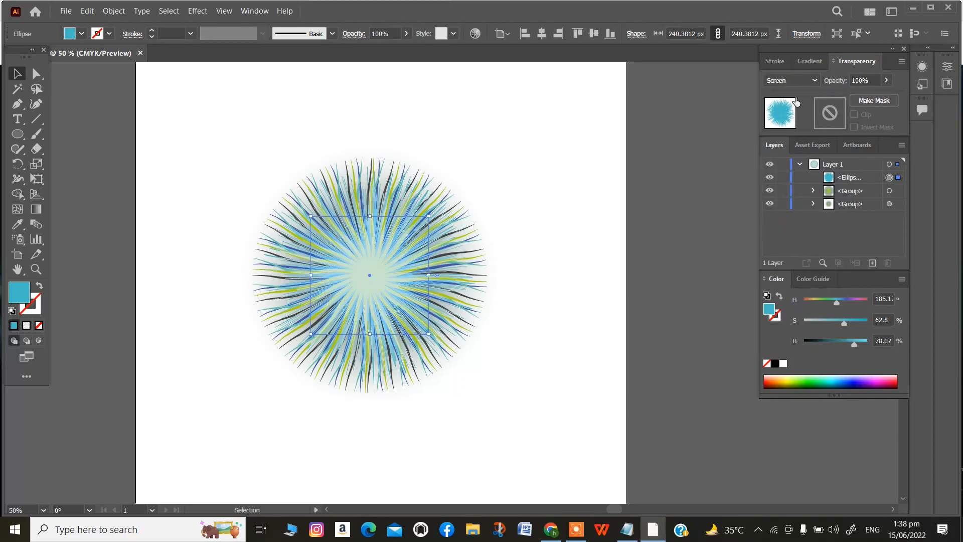
pyautogui.click(800, 82)
pyautogui.click(792, 154)
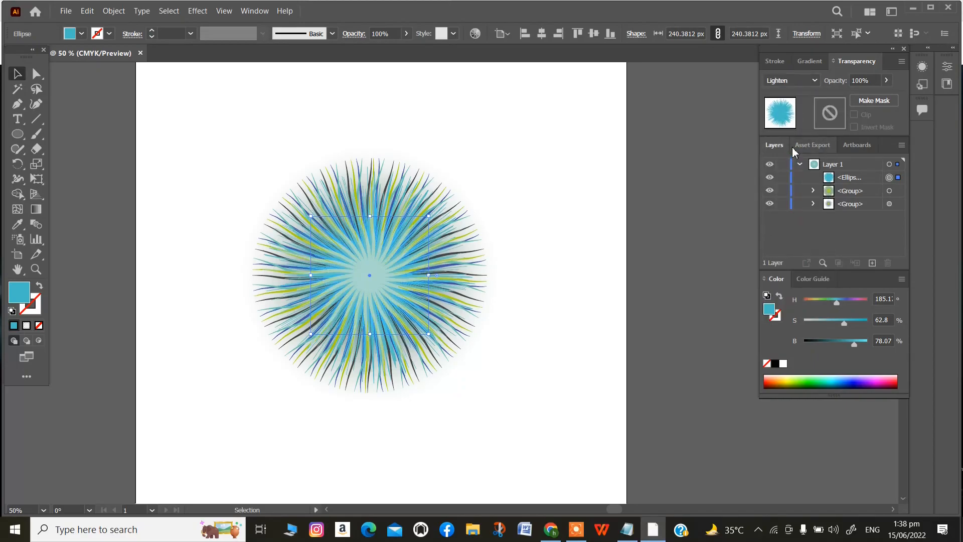
pyautogui.click(799, 80)
pyautogui.click(791, 114)
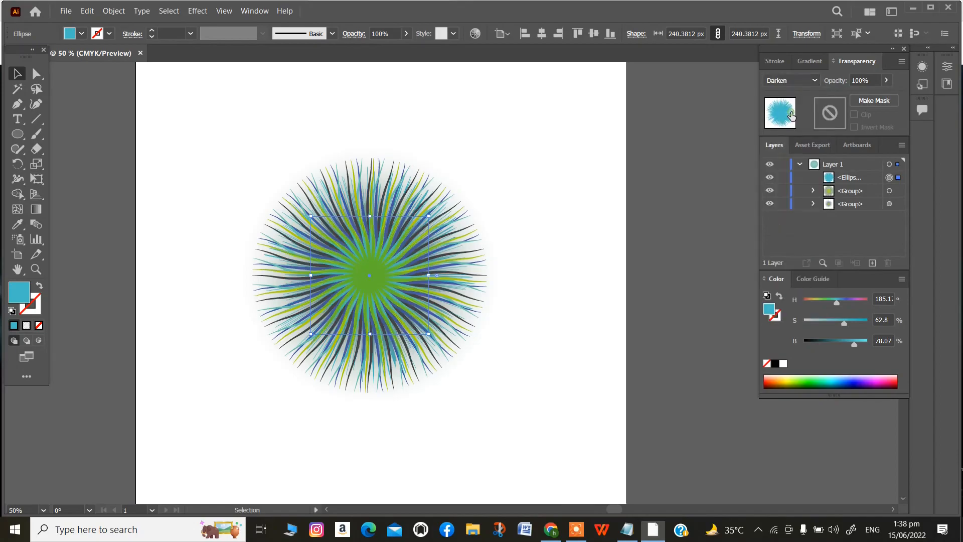
# Step: Try the Multiply and Darken blend modes on the teal circle, restore Normal, and deselect it
pyautogui.click(799, 81)
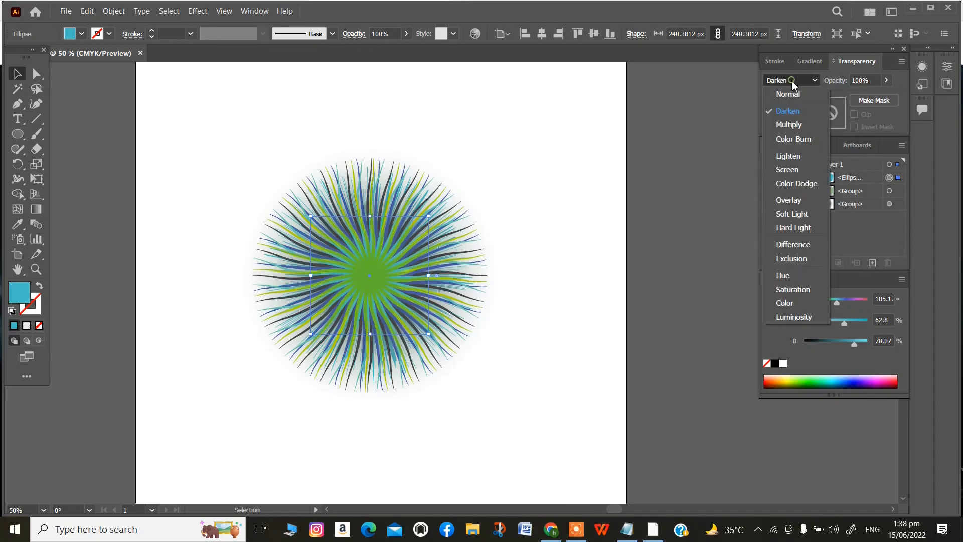
pyautogui.click(789, 125)
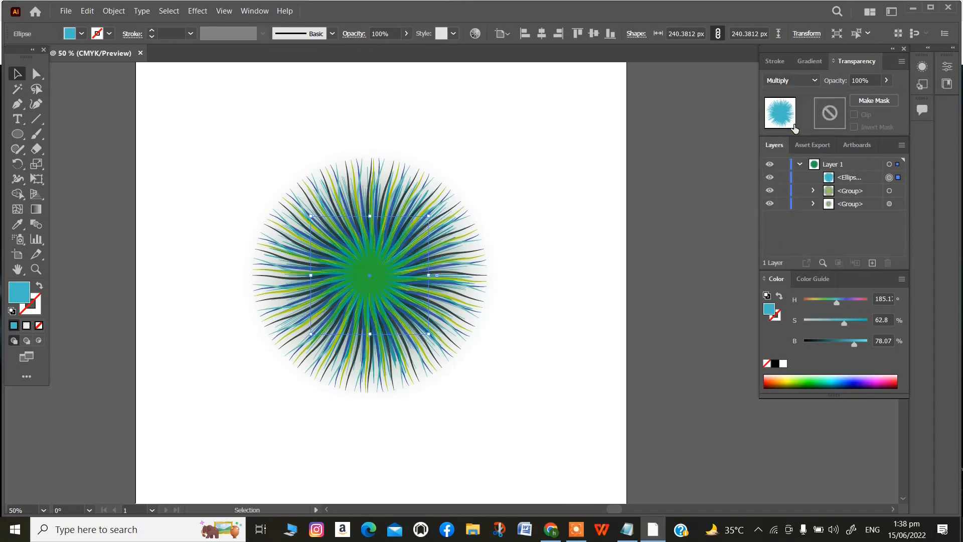
pyautogui.click(800, 81)
pyautogui.click(796, 114)
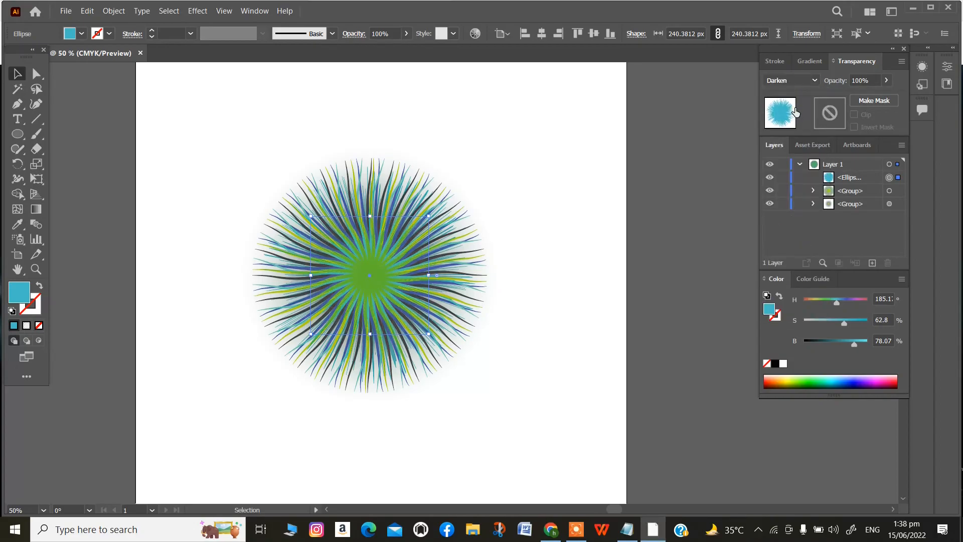
pyautogui.click(801, 80)
pyautogui.click(797, 95)
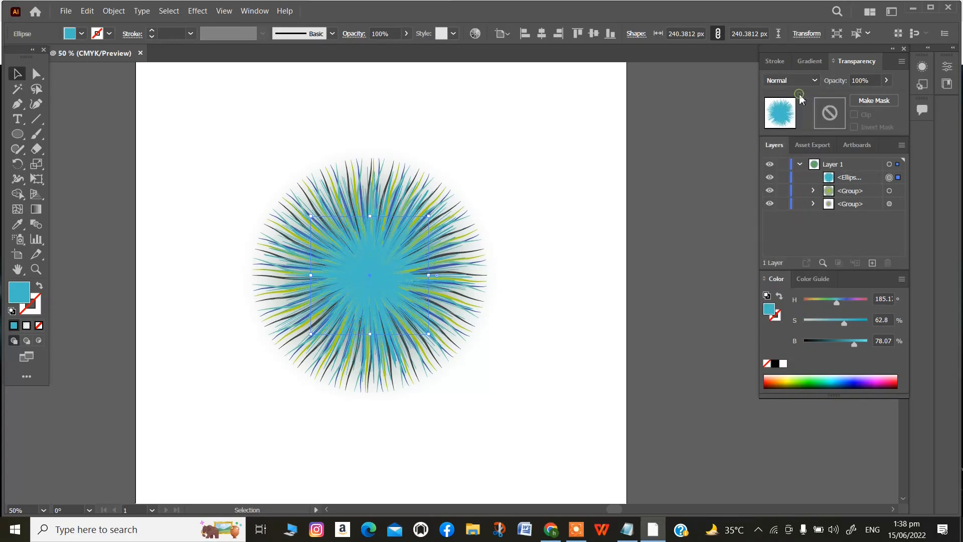
pyautogui.click(799, 81)
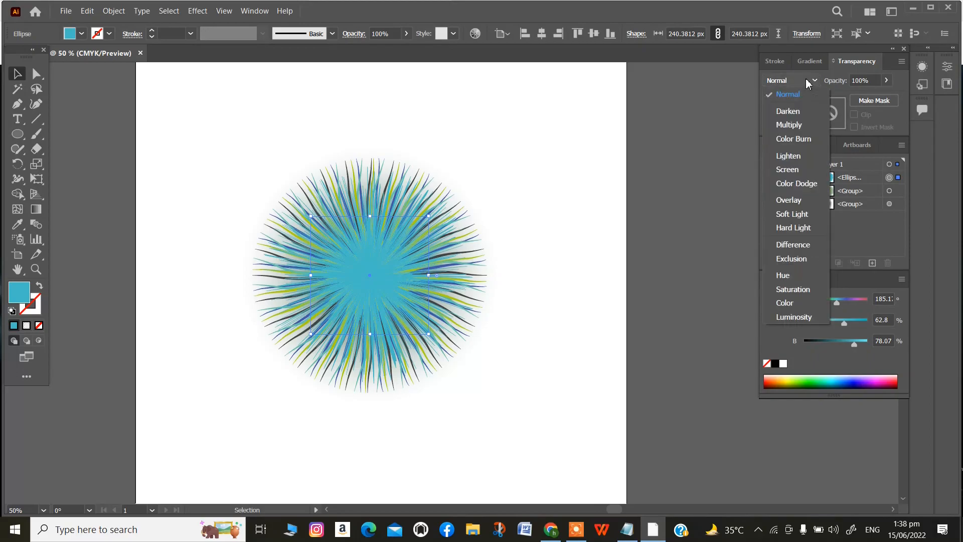
pyautogui.click(706, 175)
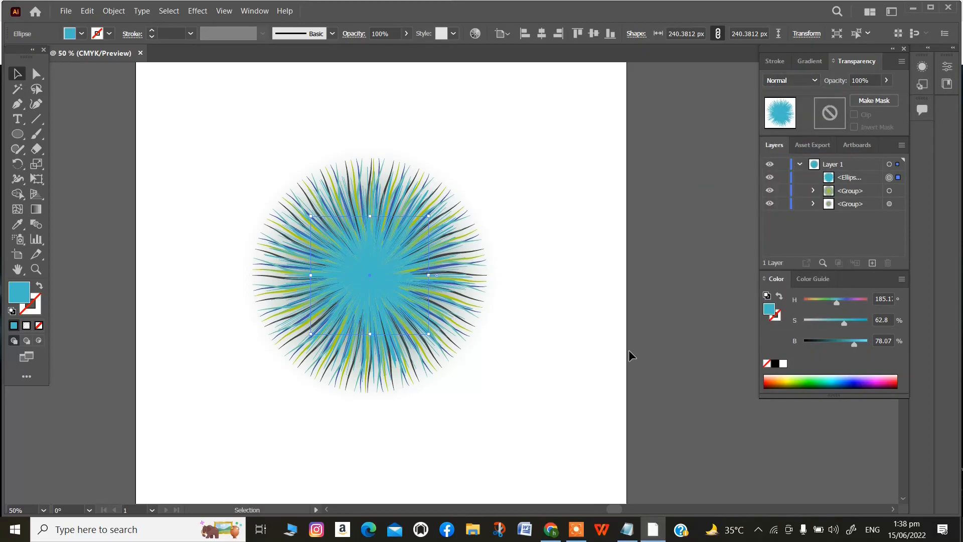
pyautogui.click(698, 332)
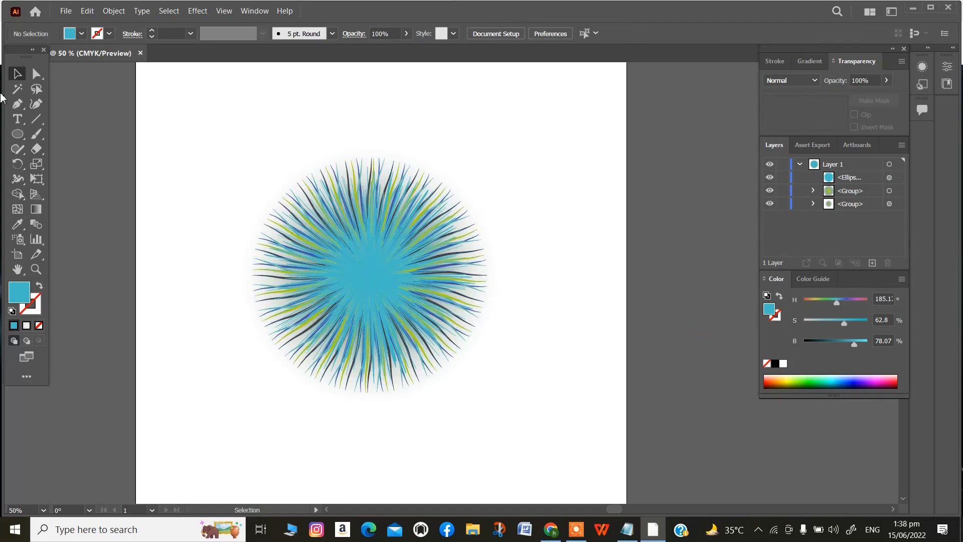
pyautogui.click(18, 135)
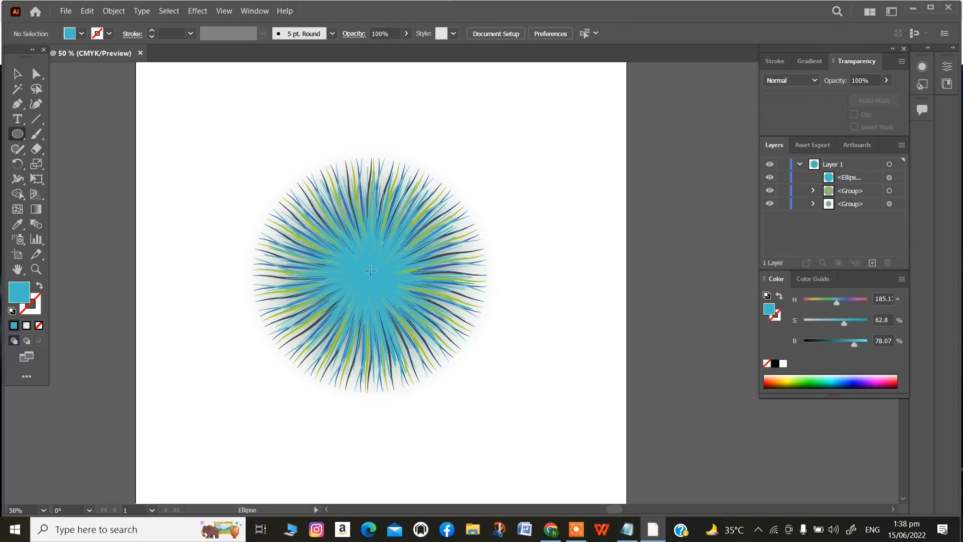
pyautogui.click(17, 74)
pyautogui.moveTo(224, 107); pyautogui.dragTo(545, 469)
pyautogui.press('a')
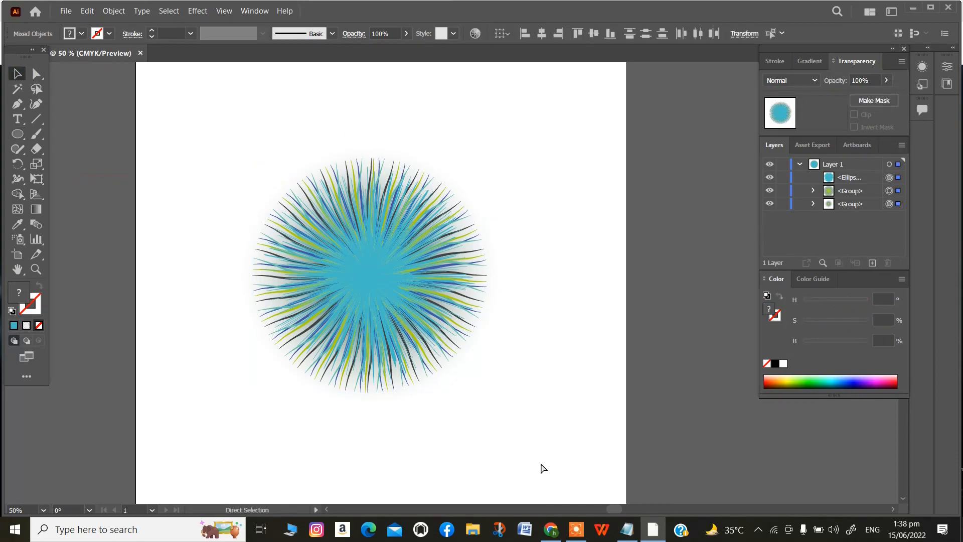
pyautogui.press('v')
pyautogui.click(627, 373)
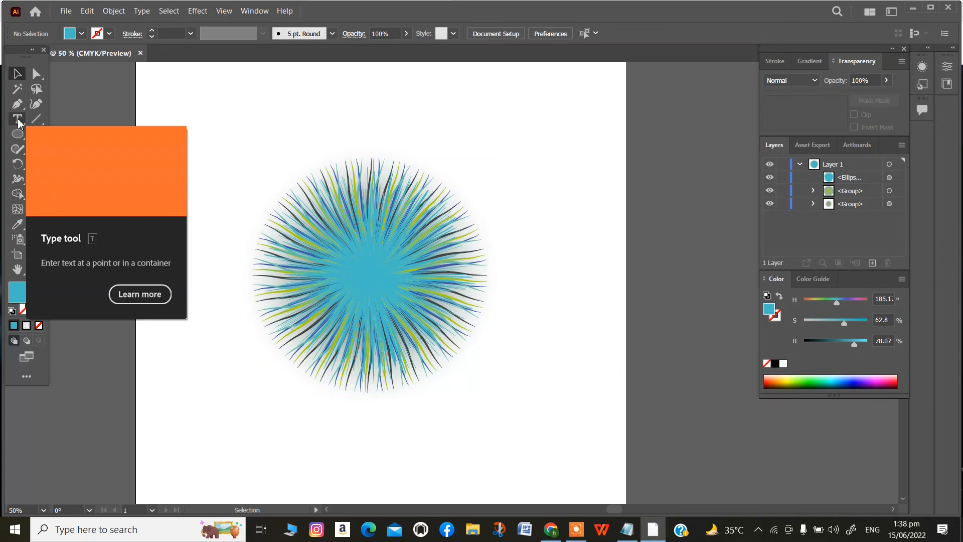
# Step: Try drawing a small circle at the centre of the ray burst, and undo it
pyautogui.click(19, 134)
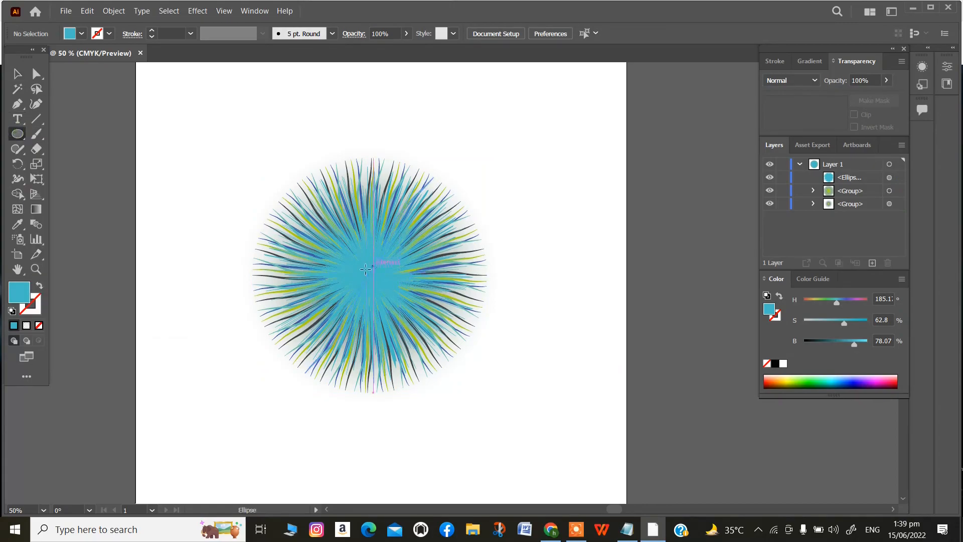
pyautogui.moveTo(374, 273)
pyautogui.mouseDown()
pyautogui.moveTo(411, 298)
pyautogui.moveTo(396, 295)
pyautogui.mouseUp()
pyautogui.hotkey('ctrl', 'z')
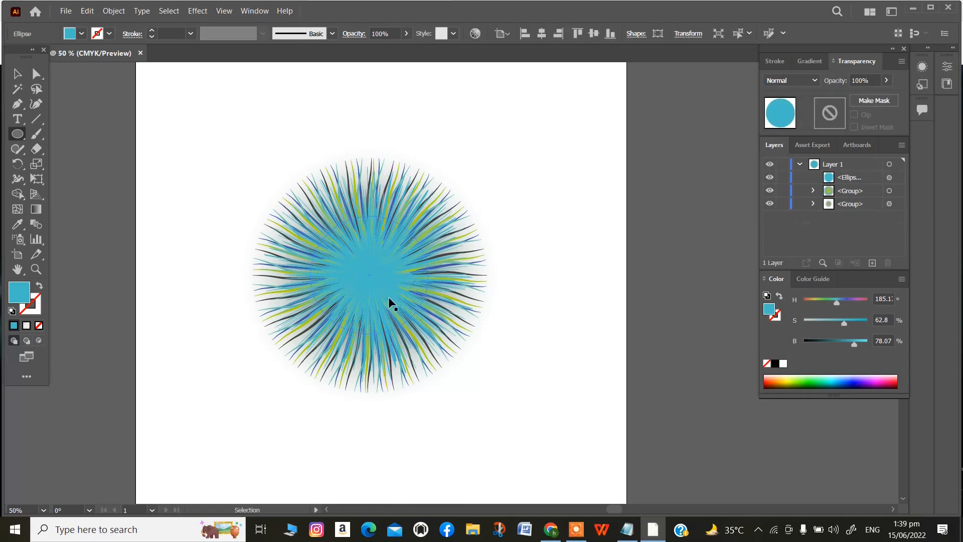
# Step: Draw a solid teal circle from the centre of the ray burst, covering about half the burst's diameter
pyautogui.click(15, 79)
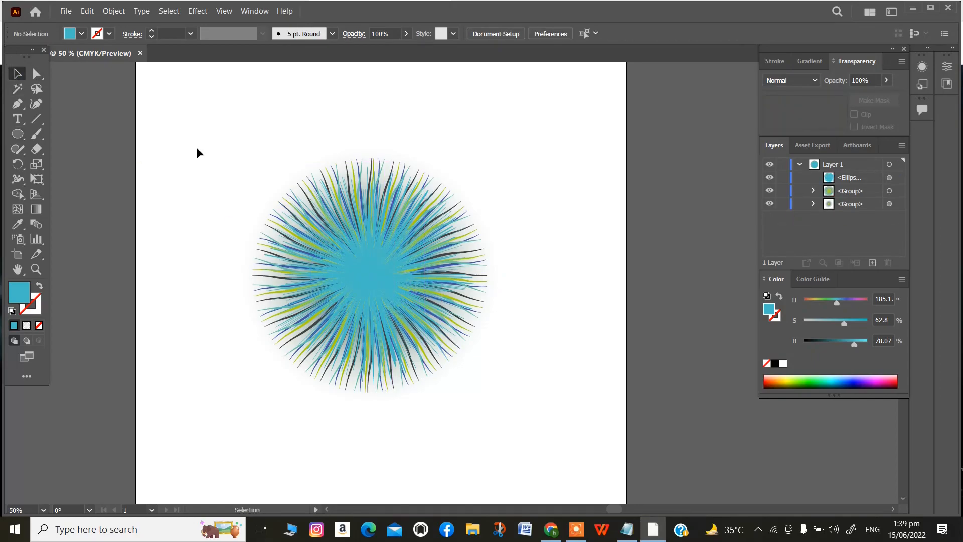
pyautogui.moveTo(202, 164); pyautogui.dragTo(184, 162)
pyautogui.click(18, 134)
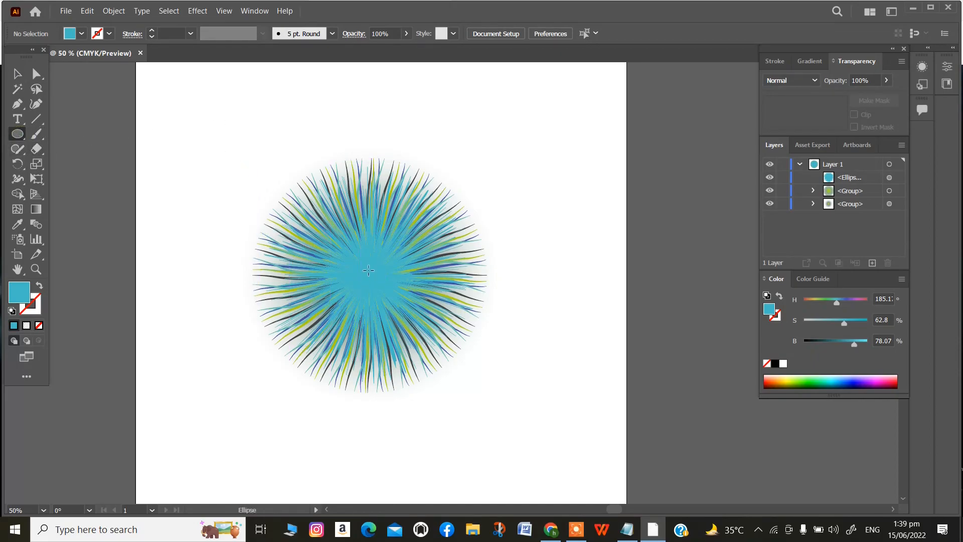
pyautogui.moveTo(374, 274); pyautogui.dragTo(432, 339)
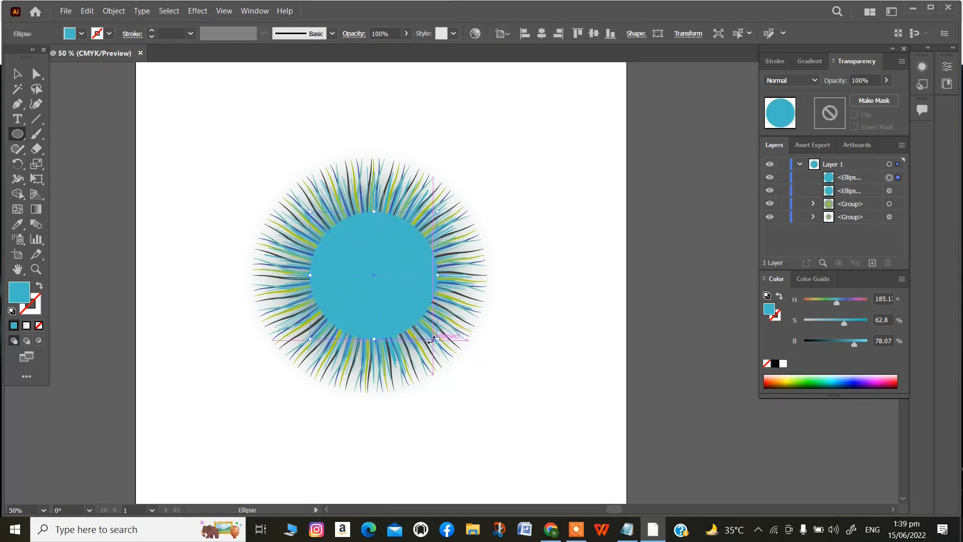
# Step: Select the new circle with all the burst artwork and align everything to a common horizontal and vertical centre
pyautogui.click(15, 73)
pyautogui.moveTo(206, 165); pyautogui.dragTo(459, 401)
pyautogui.click(541, 33)
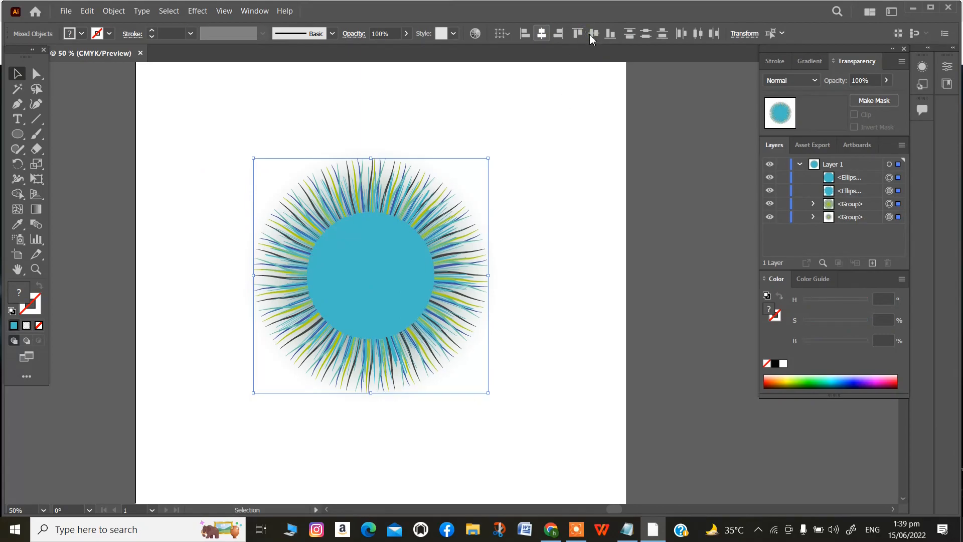
pyautogui.click(495, 273)
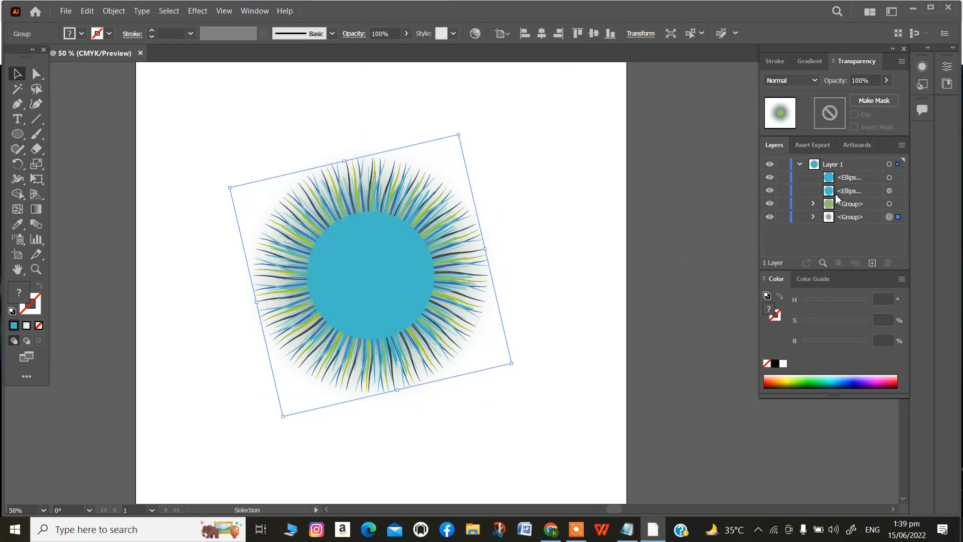
# Step: Fill the top circle with a two-stop radial gradient from near-white to opaque teal, with the midpoint at about 41%
pyautogui.click(889, 178)
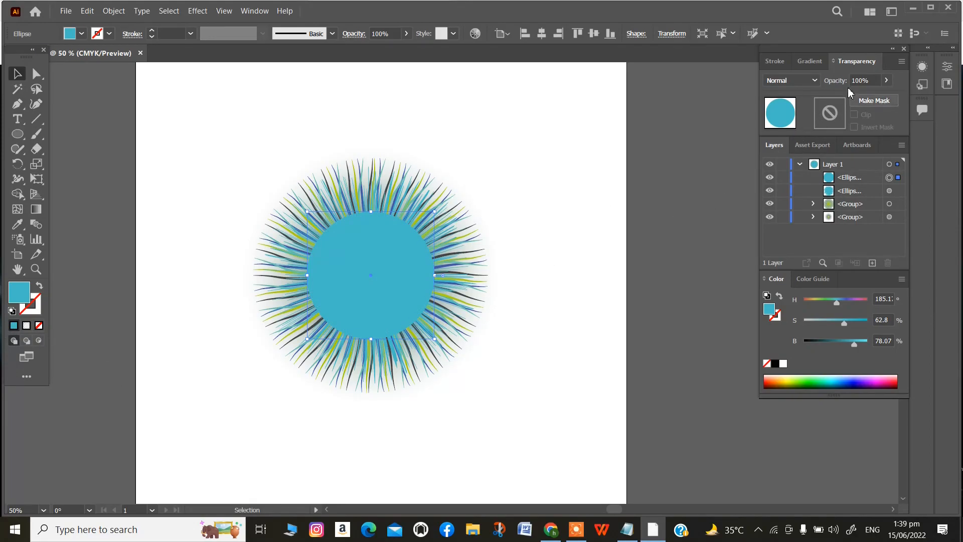
pyautogui.click(811, 61)
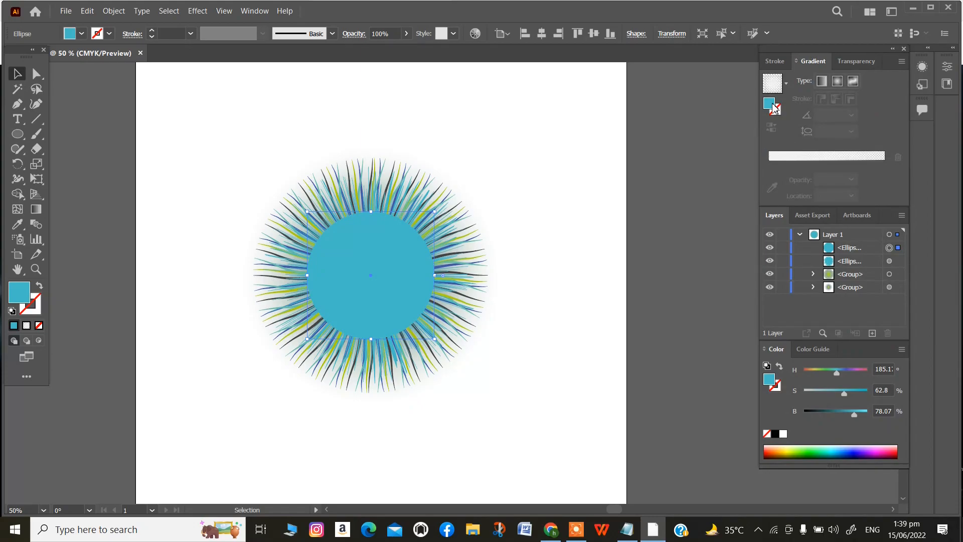
pyautogui.click(862, 156)
pyautogui.click(883, 179)
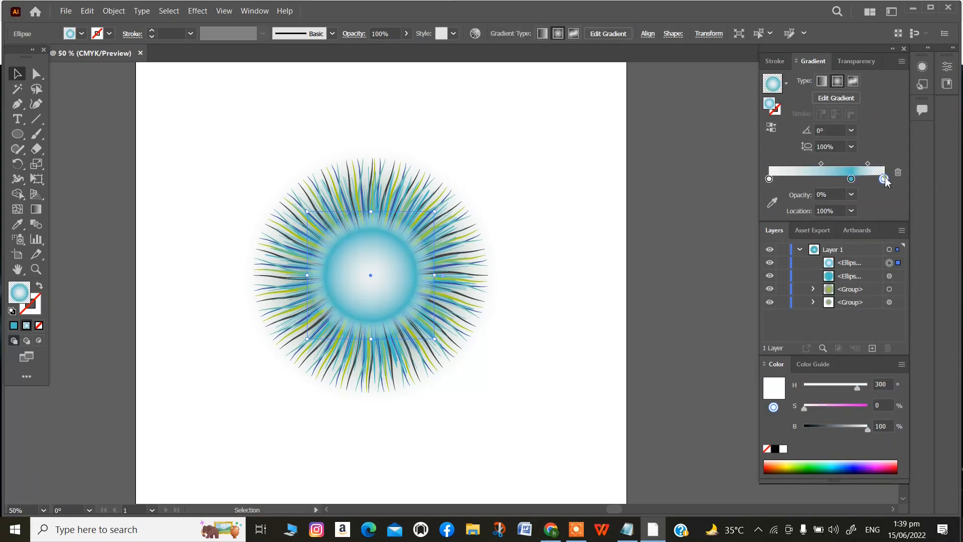
pyautogui.moveTo(907, 170); pyautogui.dragTo(901, 171)
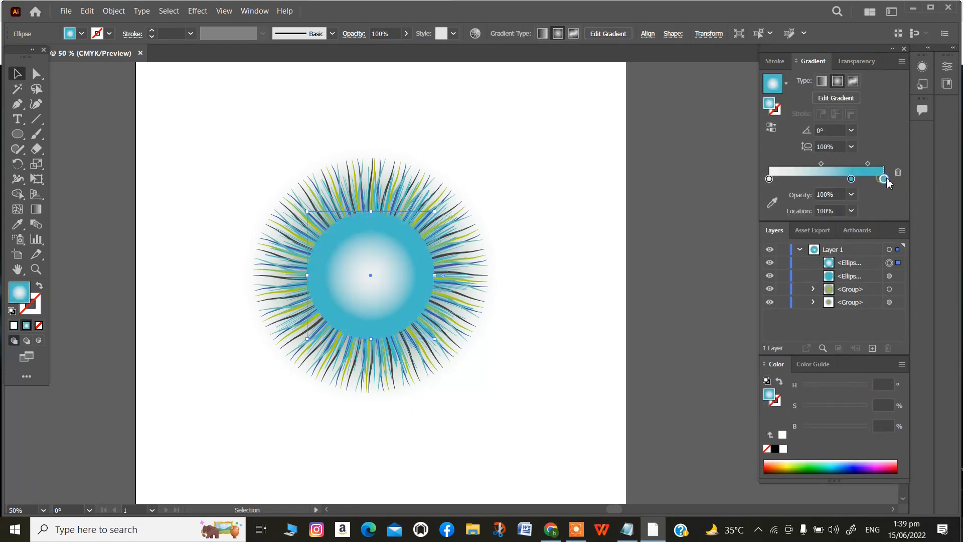
pyautogui.doubleClick(885, 179)
pyautogui.press('Escape')
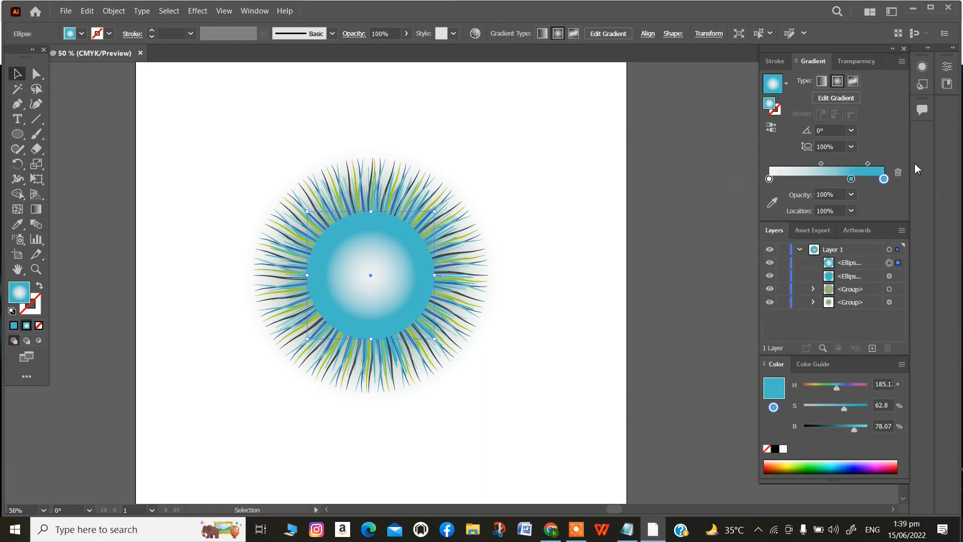
pyautogui.moveTo(851, 178); pyautogui.dragTo(815, 165)
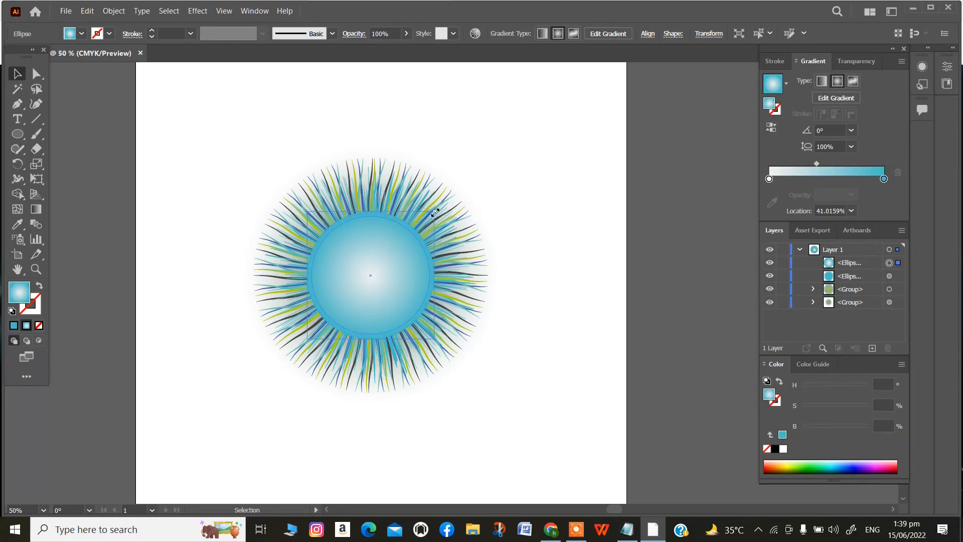
# Step: Enlarge the gradient circle to cover the whole ray burst and darken its outer stop to 21% brightness
pyautogui.moveTo(435, 212)
pyautogui.mouseDown()
pyautogui.moveTo(420, 222)
pyautogui.moveTo(428, 219)
pyautogui.mouseUp()
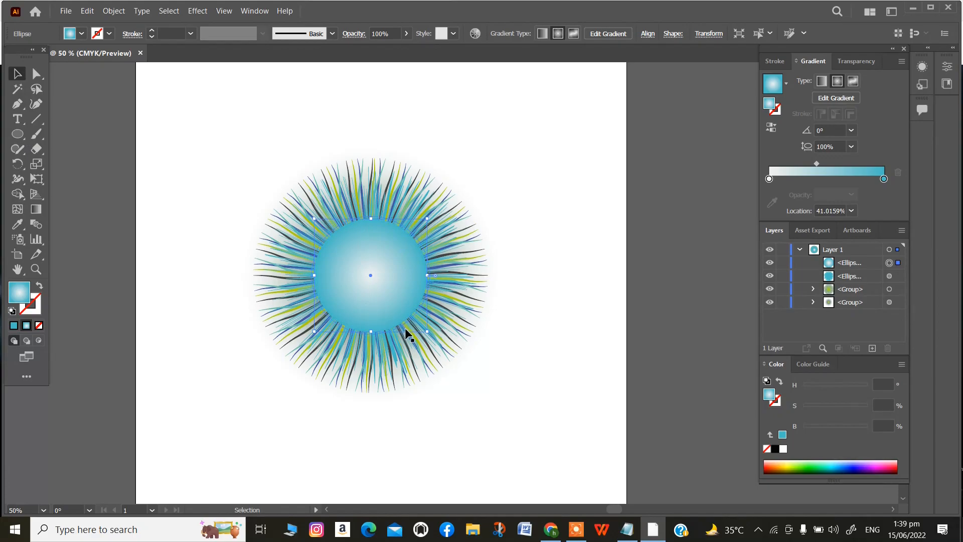
pyautogui.moveTo(429, 332); pyautogui.dragTo(502, 399)
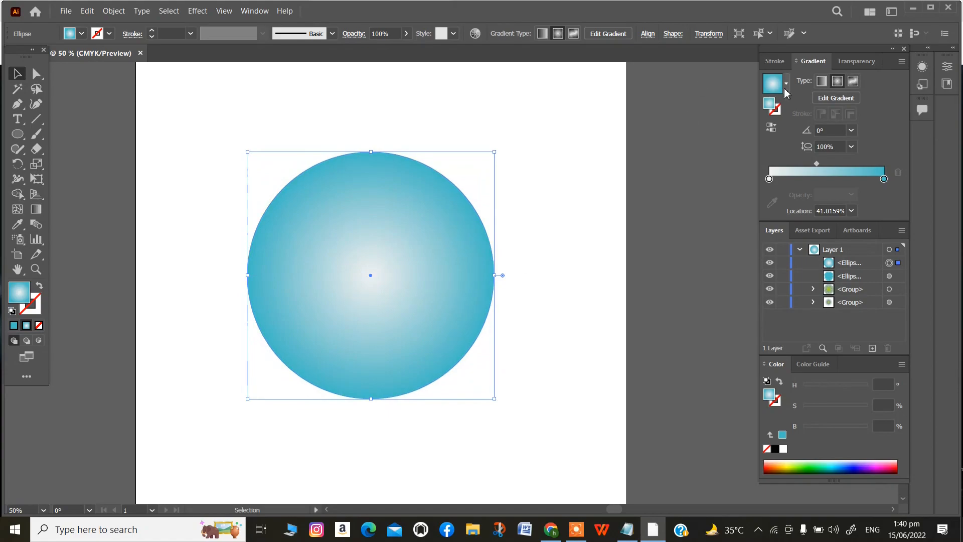
pyautogui.doubleClick(884, 179)
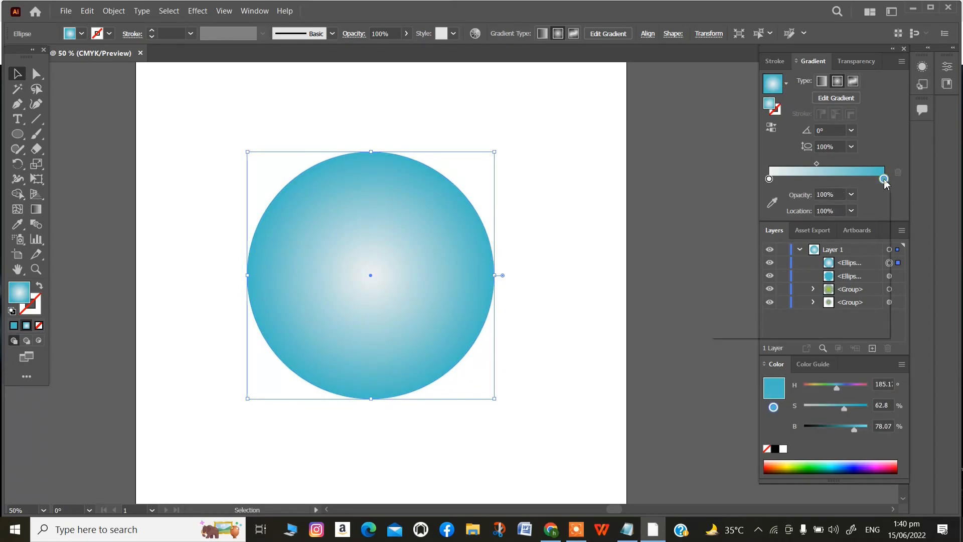
pyautogui.moveTo(829, 269); pyautogui.dragTo(793, 271)
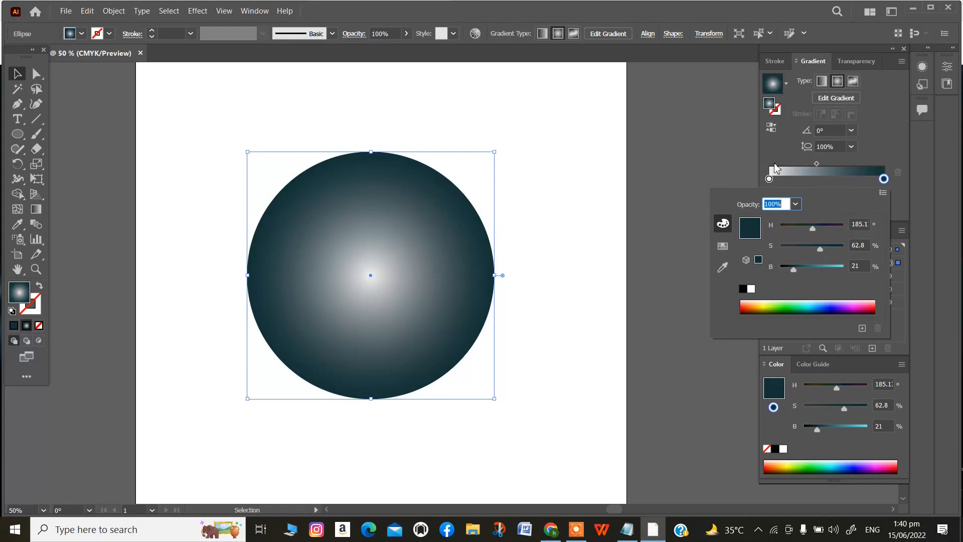
# Step: Try a bright teal at 100% brightness on the inner gradient stop, and turn it pure white with 0% saturation
pyautogui.click(771, 176)
pyautogui.doubleClick(770, 178)
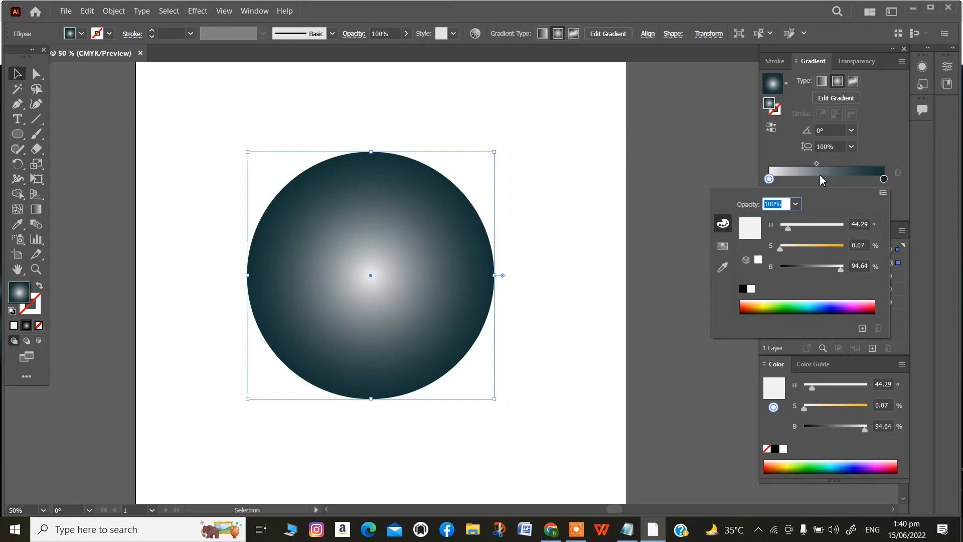
pyautogui.moveTo(831, 299); pyautogui.dragTo(812, 302)
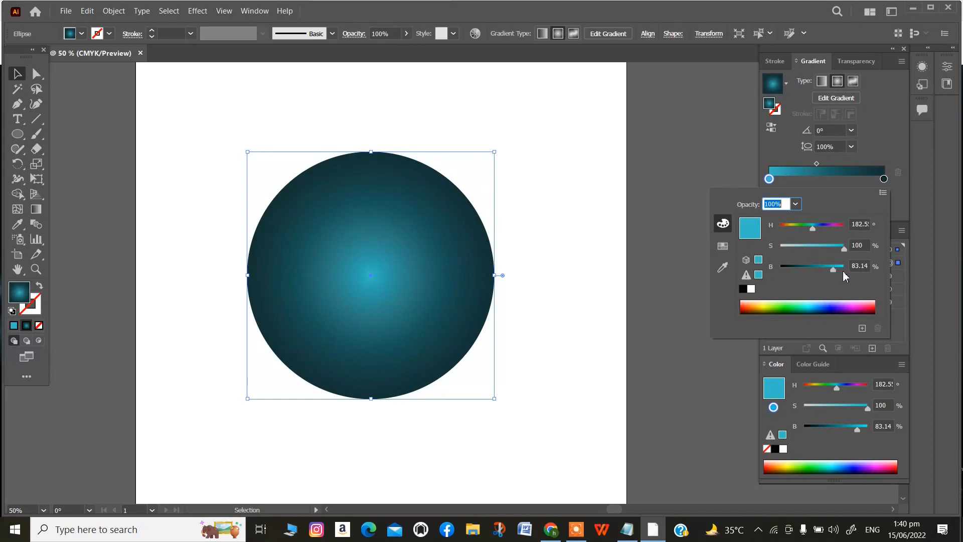
pyautogui.moveTo(833, 269); pyautogui.dragTo(849, 274)
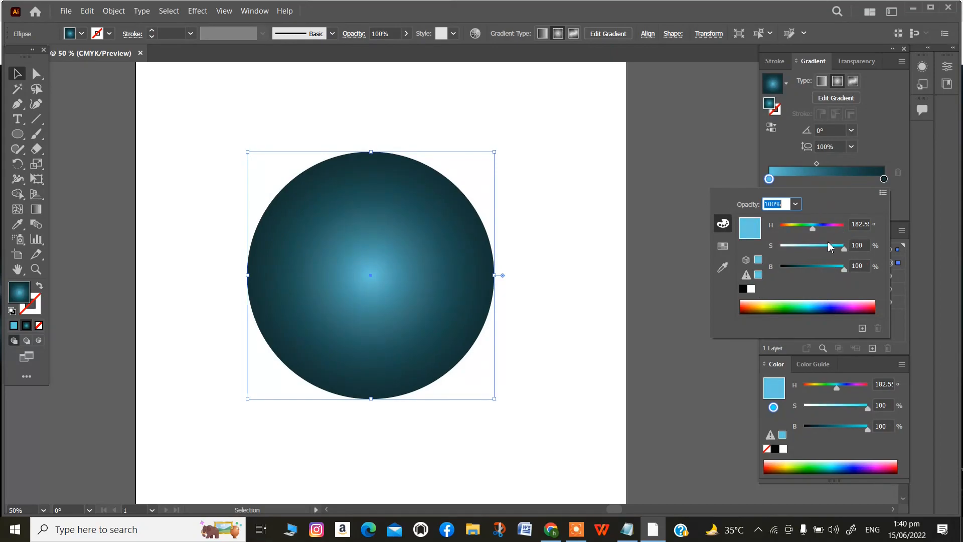
pyautogui.moveTo(845, 249); pyautogui.dragTo(765, 248)
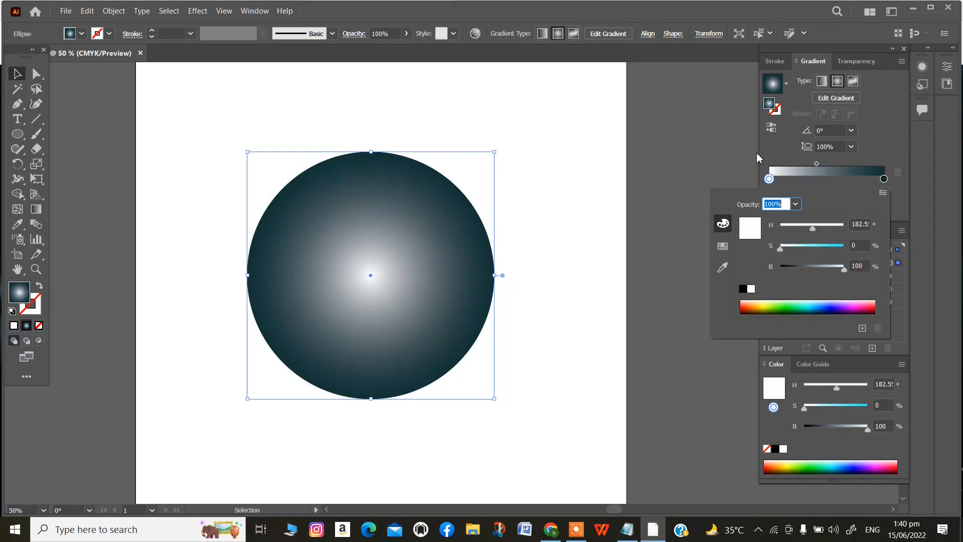
pyautogui.click(824, 165)
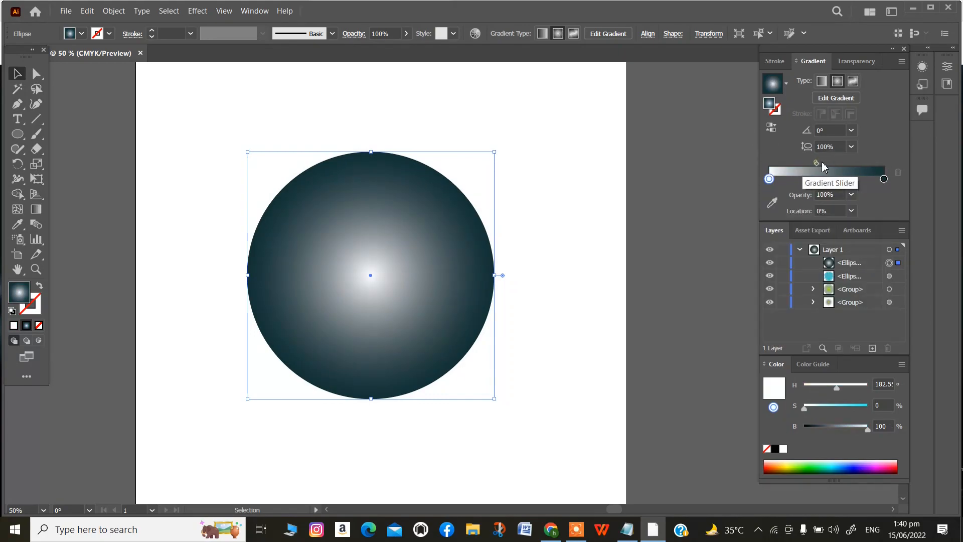
# Step: Shift the gradient midpoint to about 54% and brighten the dark teal outer stop slightly
pyautogui.moveTo(817, 164); pyautogui.dragTo(832, 163)
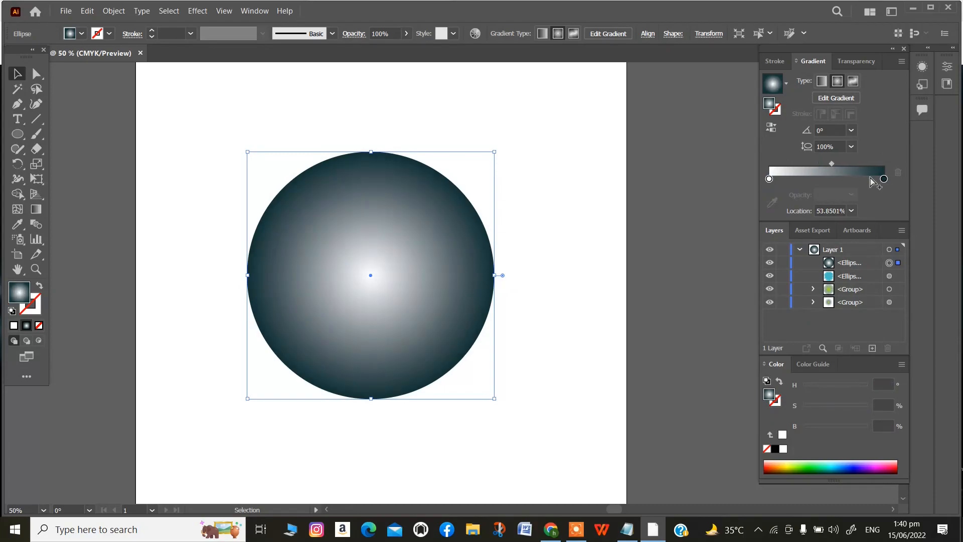
pyautogui.click(884, 180)
pyautogui.doubleClick(884, 180)
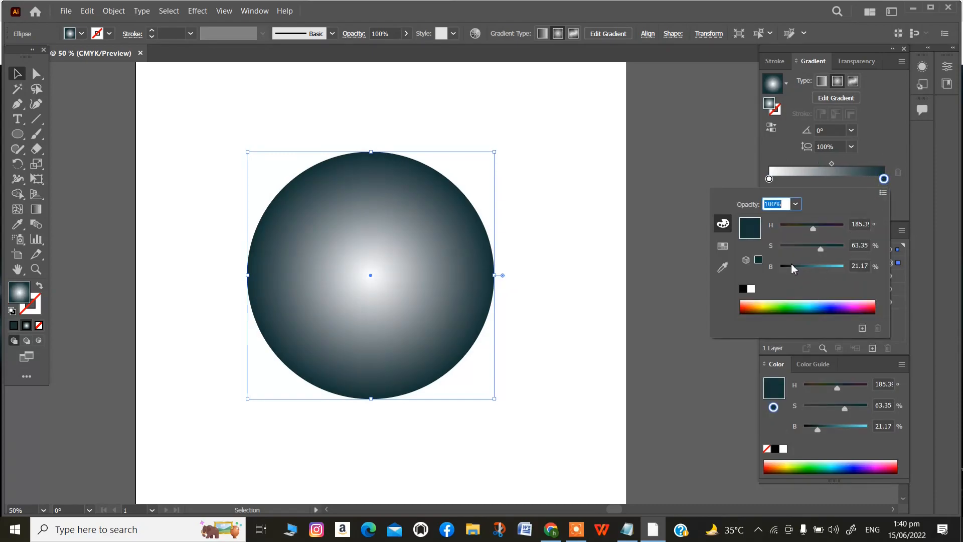
pyautogui.moveTo(793, 269)
pyautogui.mouseDown()
pyautogui.moveTo(804, 269)
pyautogui.moveTo(787, 272)
pyautogui.moveTo(798, 270)
pyautogui.mouseUp()
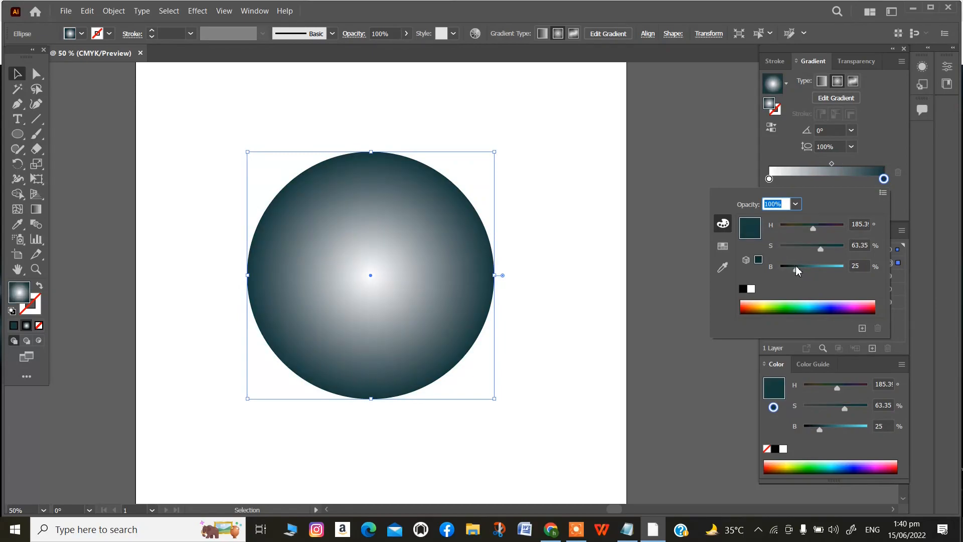
pyautogui.moveTo(799, 270)
pyautogui.mouseDown()
pyautogui.moveTo(786, 270)
pyautogui.moveTo(799, 271)
pyautogui.mouseUp()
# Step: Recolour the inner gradient stop light blue with a hue of about 188°, 100% saturation and 100% brightness
pyautogui.click(770, 179)
pyautogui.doubleClick(770, 179)
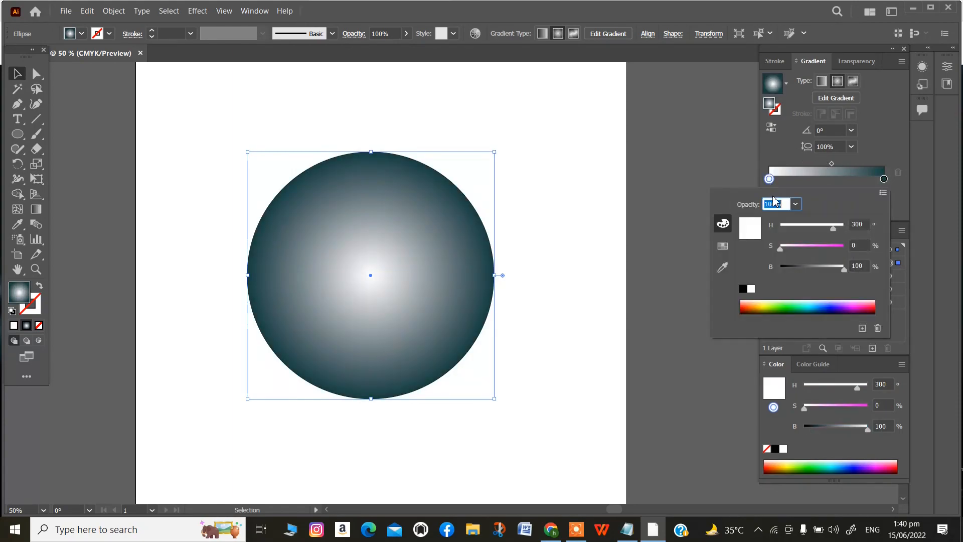
pyautogui.click(816, 306)
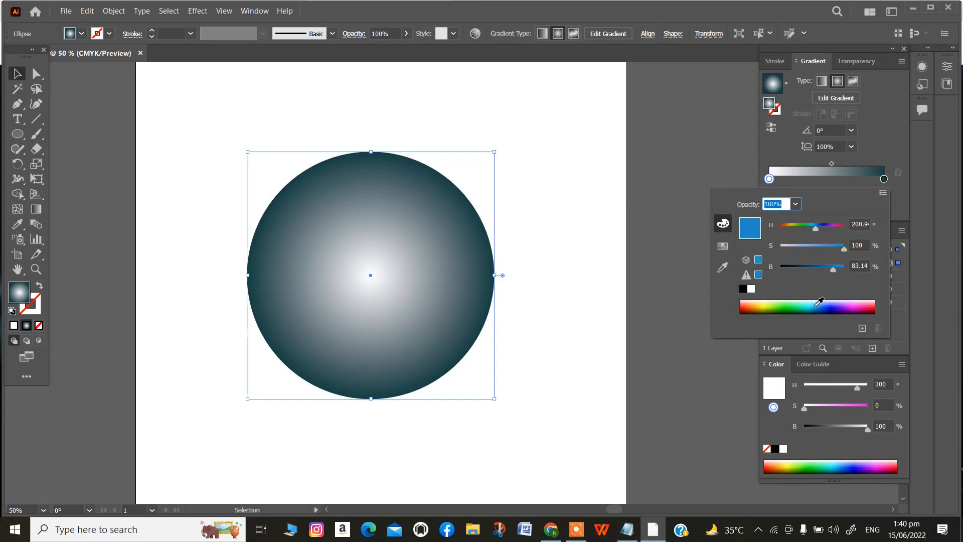
pyautogui.click(816, 307)
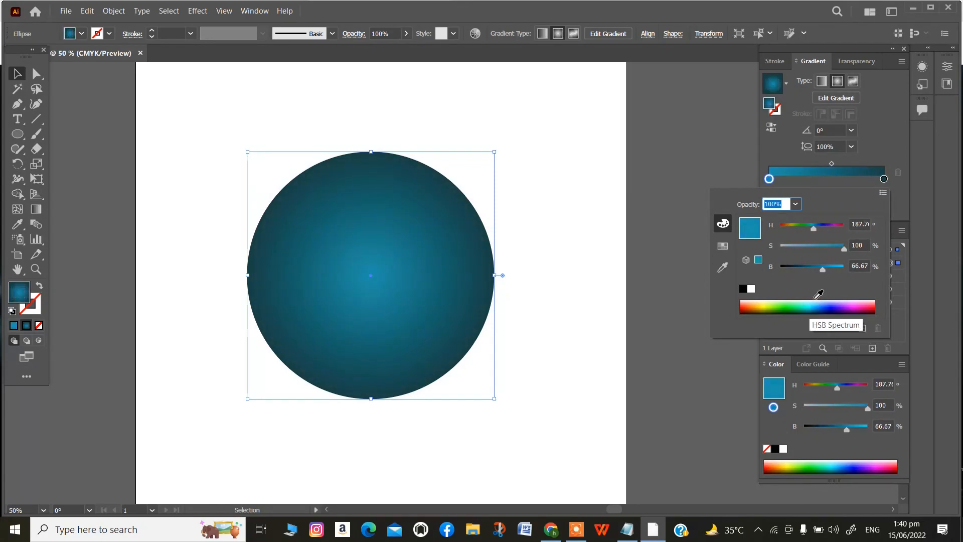
pyautogui.moveTo(823, 272); pyautogui.dragTo(847, 272)
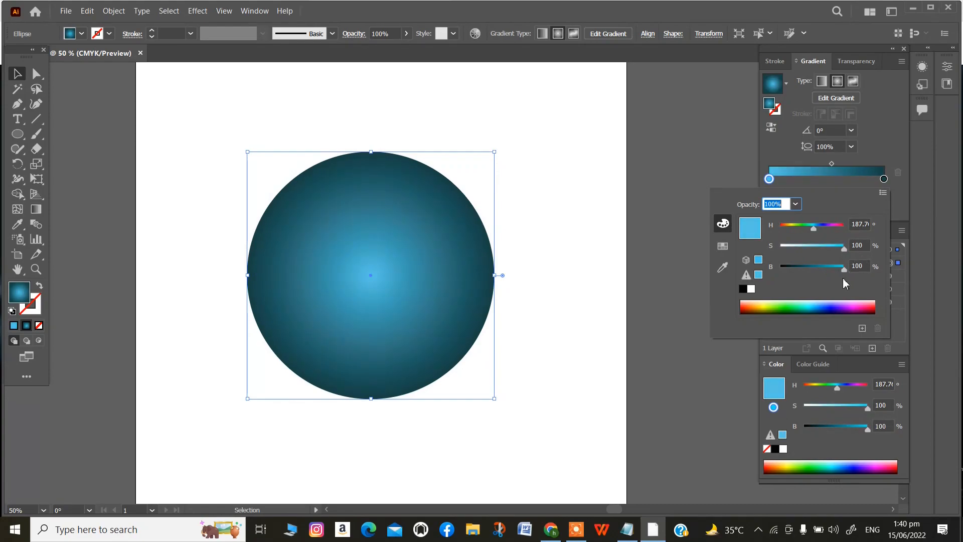
pyautogui.click(697, 165)
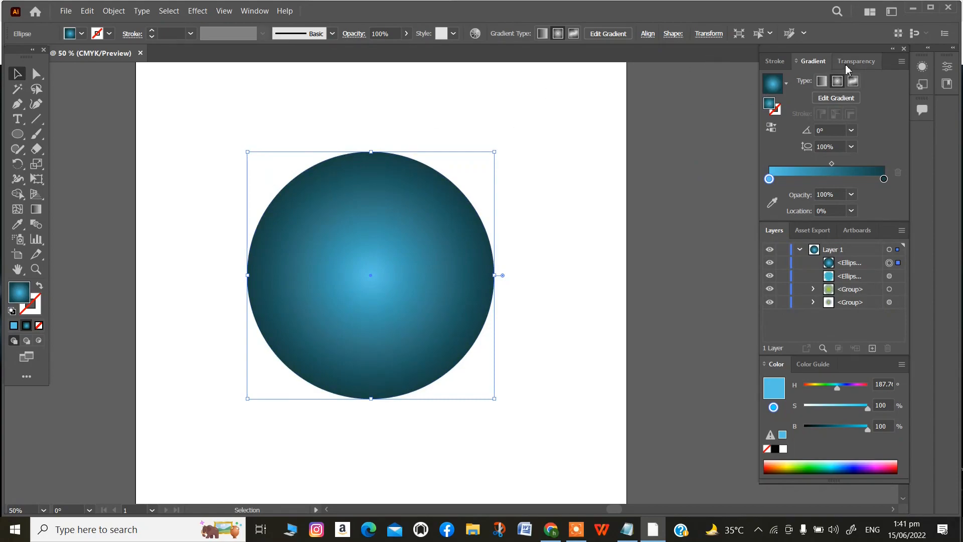
# Step: Select all the artwork and try the Multiply, Hue and Saturation blend modes on it
pyautogui.moveTo(206, 133); pyautogui.dragTo(571, 376)
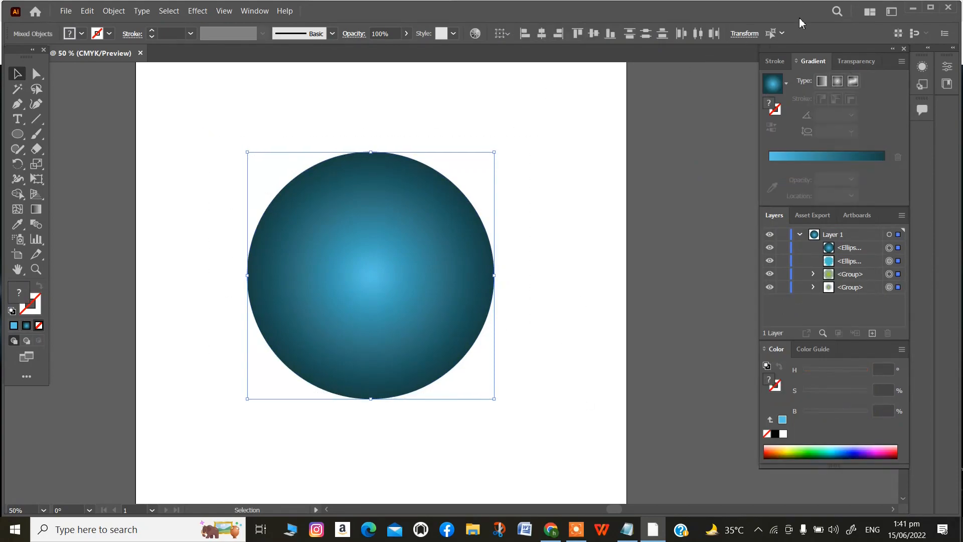
pyautogui.click(858, 62)
pyautogui.click(791, 80)
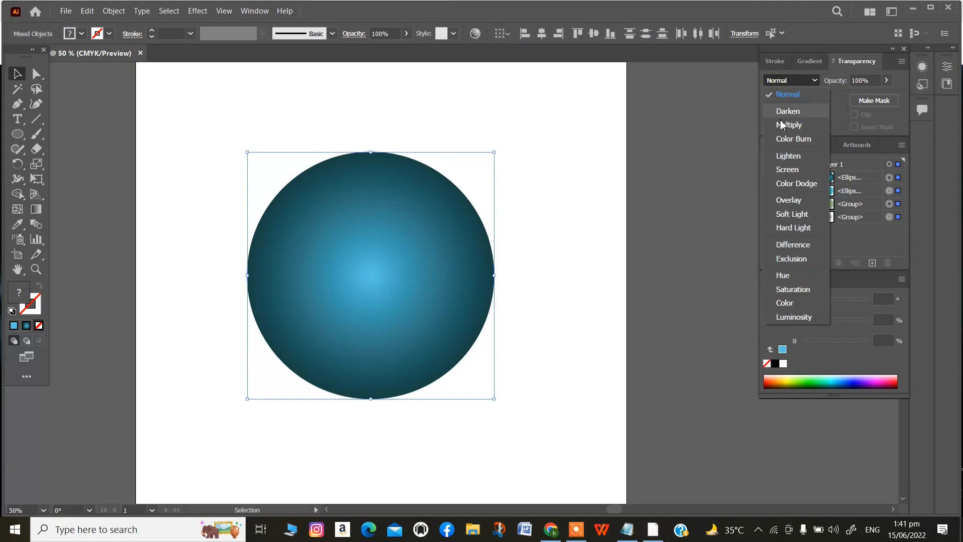
pyautogui.press('Escape')
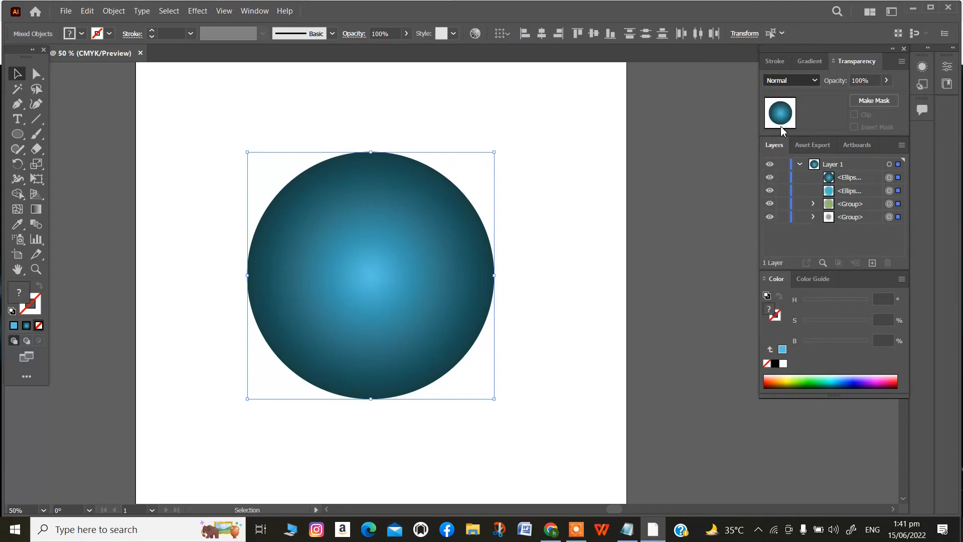
pyautogui.click(816, 83)
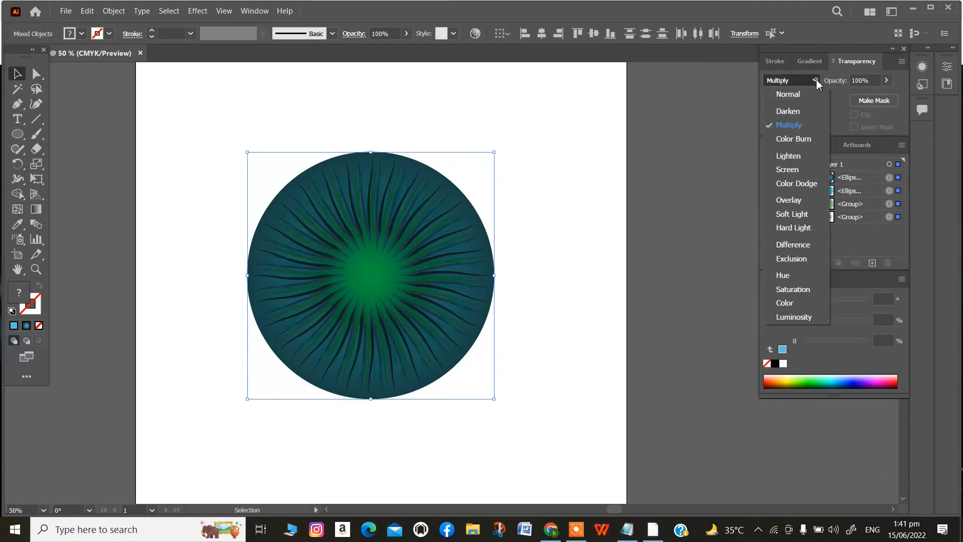
pyautogui.click(788, 273)
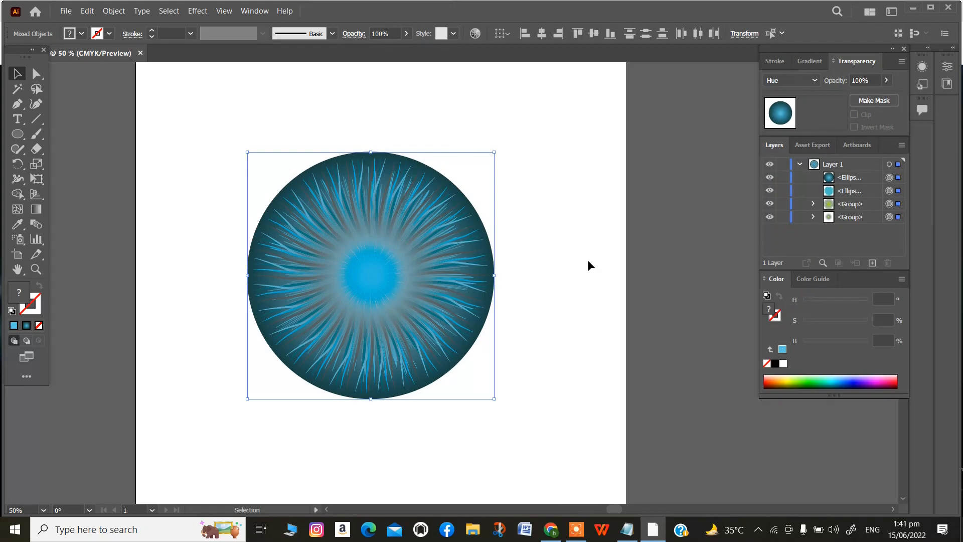
pyautogui.click(772, 81)
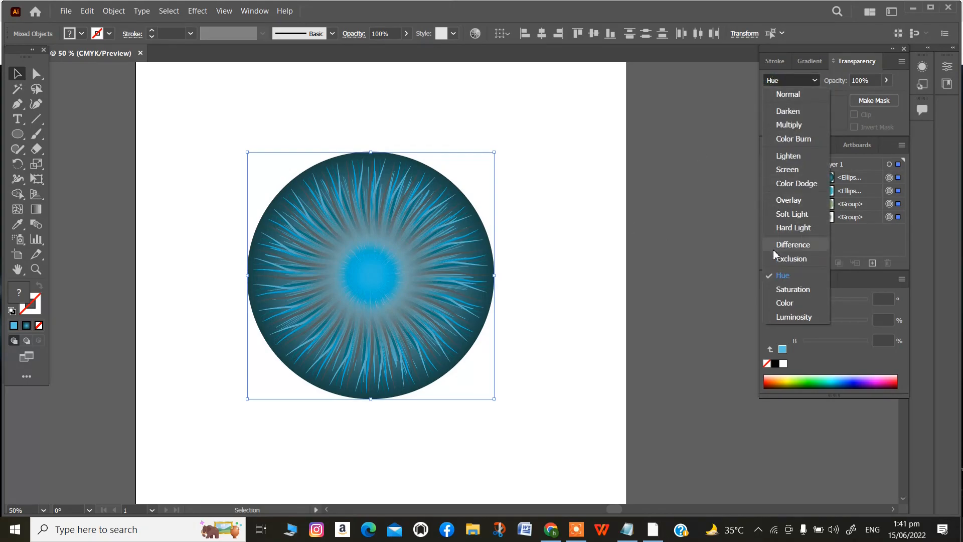
pyautogui.click(803, 291)
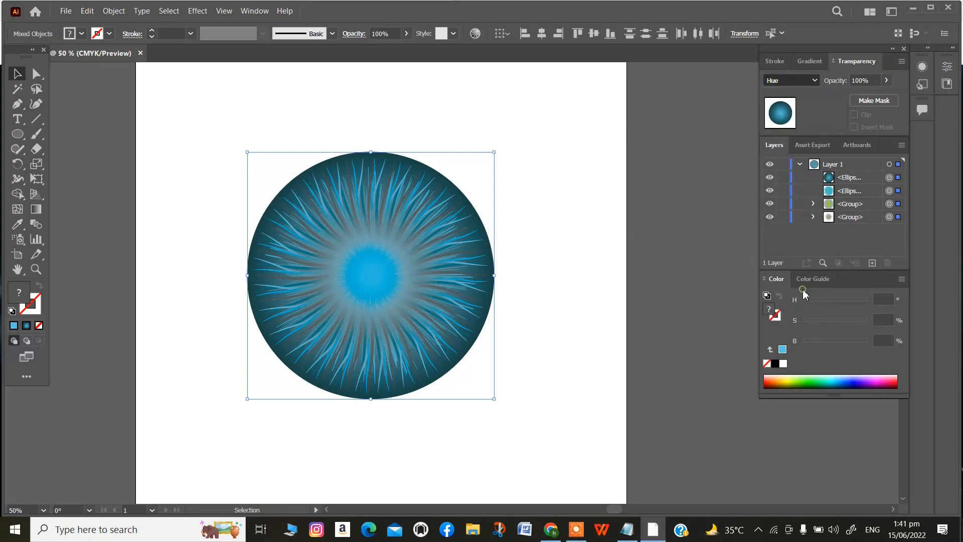
# Step: Try the Saturation blend mode on all the selected artwork, and settle on Multiply
pyautogui.click(812, 79)
pyautogui.click(791, 157)
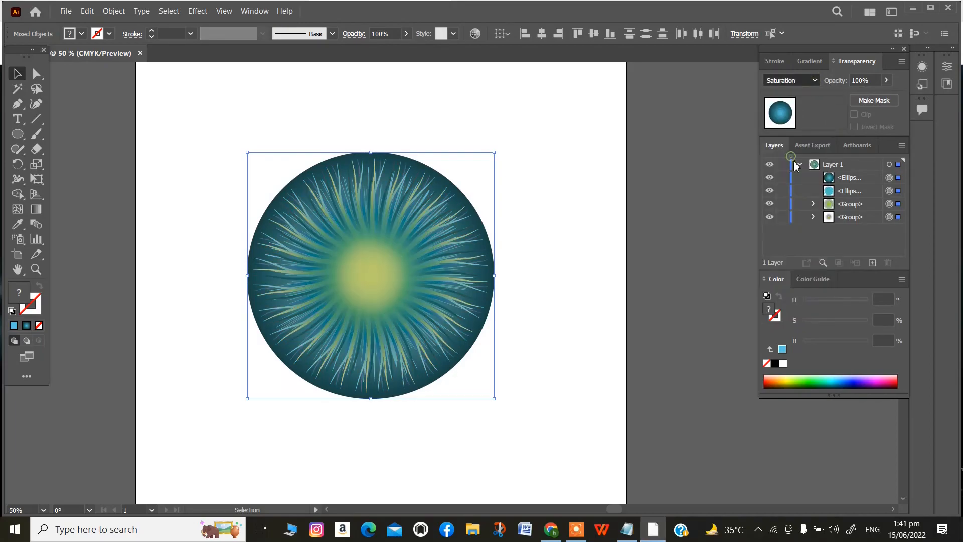
pyautogui.click(808, 79)
pyautogui.click(795, 125)
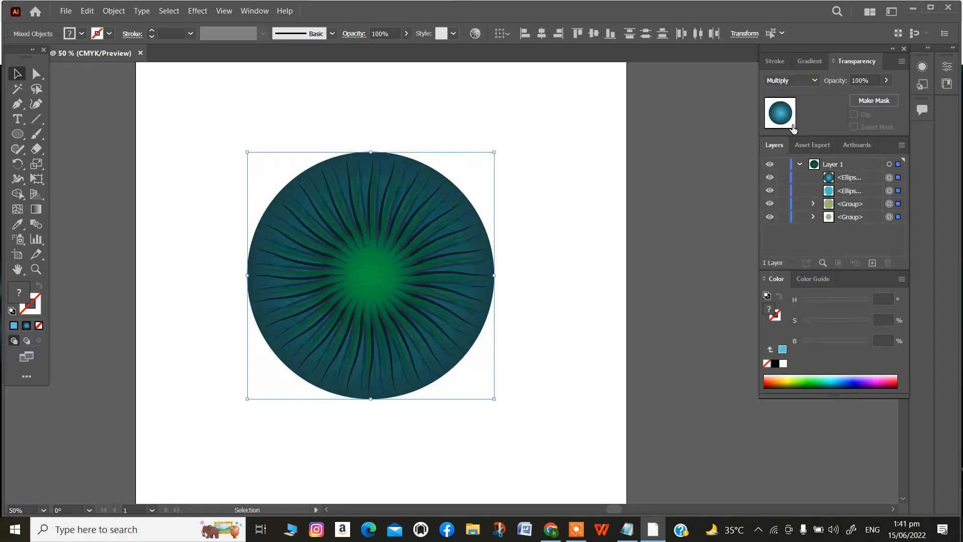
pyautogui.click(607, 265)
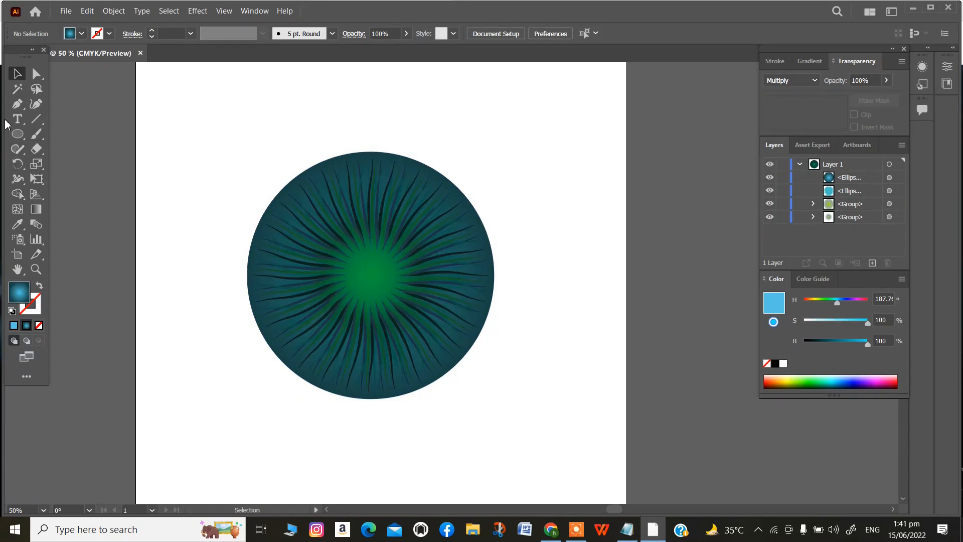
# Step: Draw a circle about half the iris's width over its middle and centre it horizontally and vertically with the rest of the artwork
pyautogui.click(18, 134)
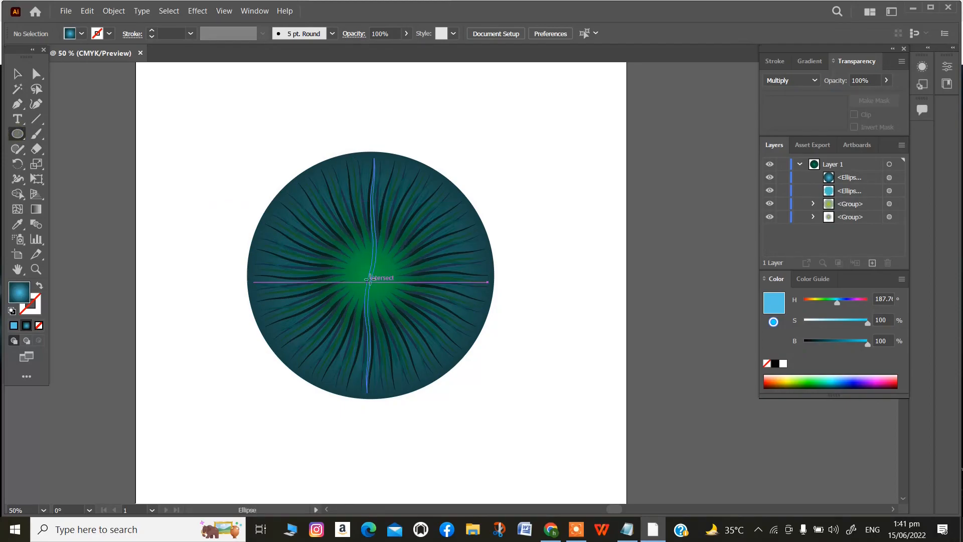
pyautogui.moveTo(375, 274)
pyautogui.mouseDown()
pyautogui.moveTo(409, 329)
pyautogui.moveTo(438, 336)
pyautogui.mouseUp()
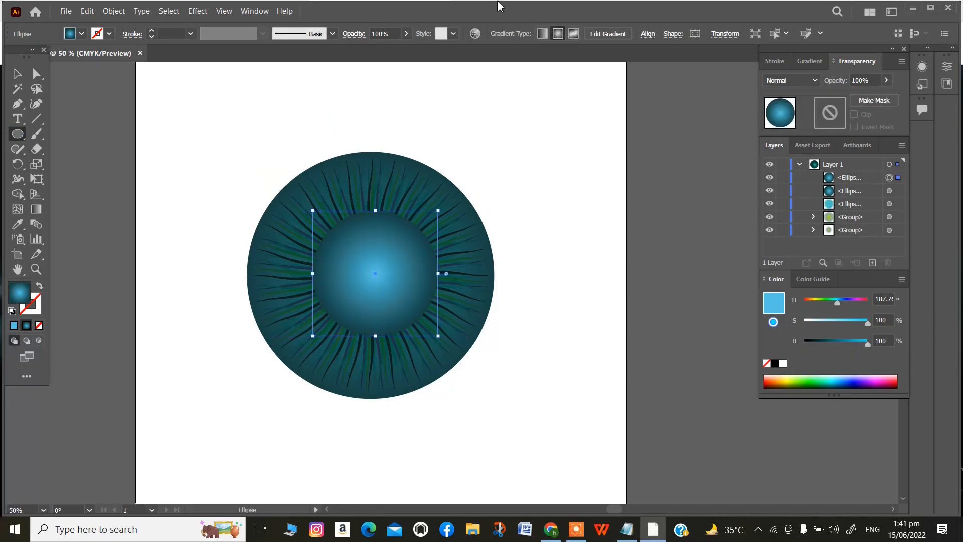
pyautogui.click(17, 74)
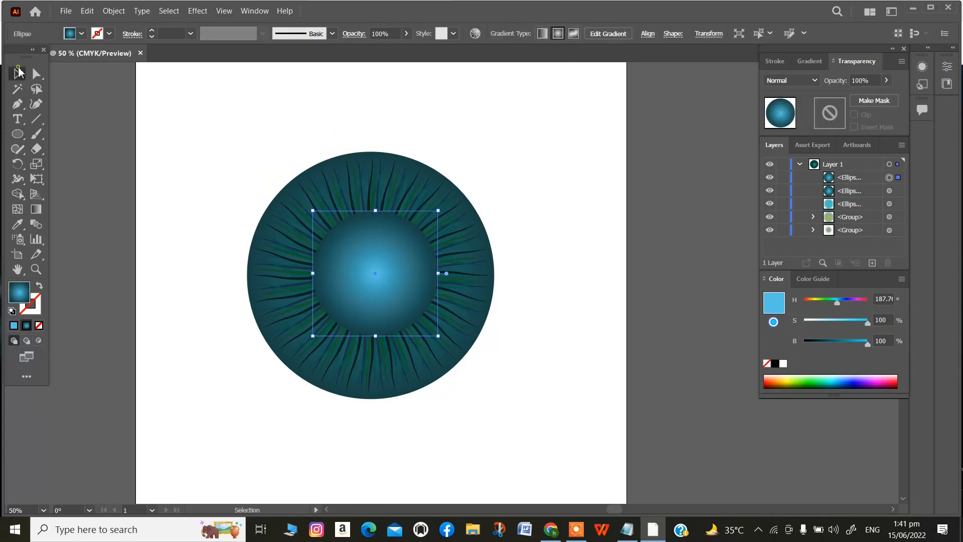
pyautogui.moveTo(232, 174); pyautogui.dragTo(531, 397)
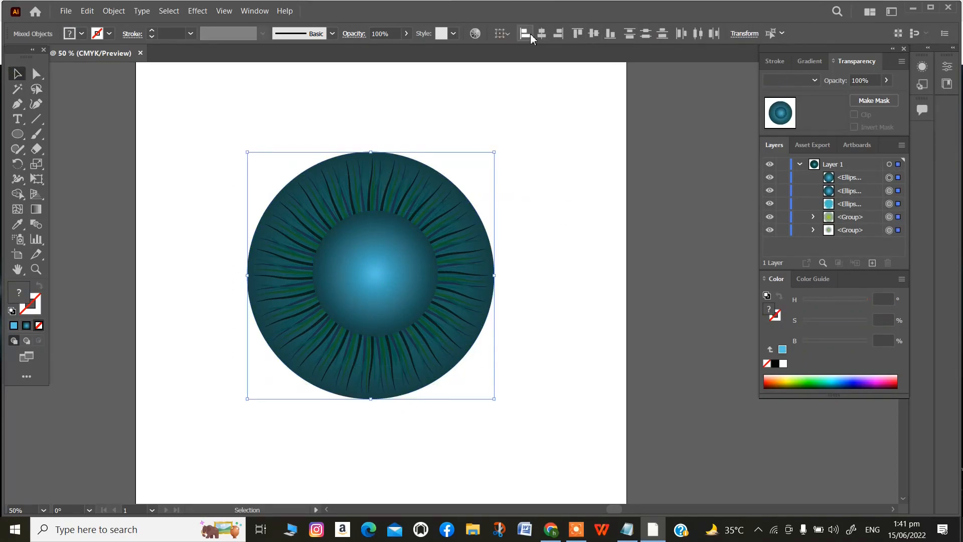
pyautogui.click(590, 33)
pyautogui.click(596, 34)
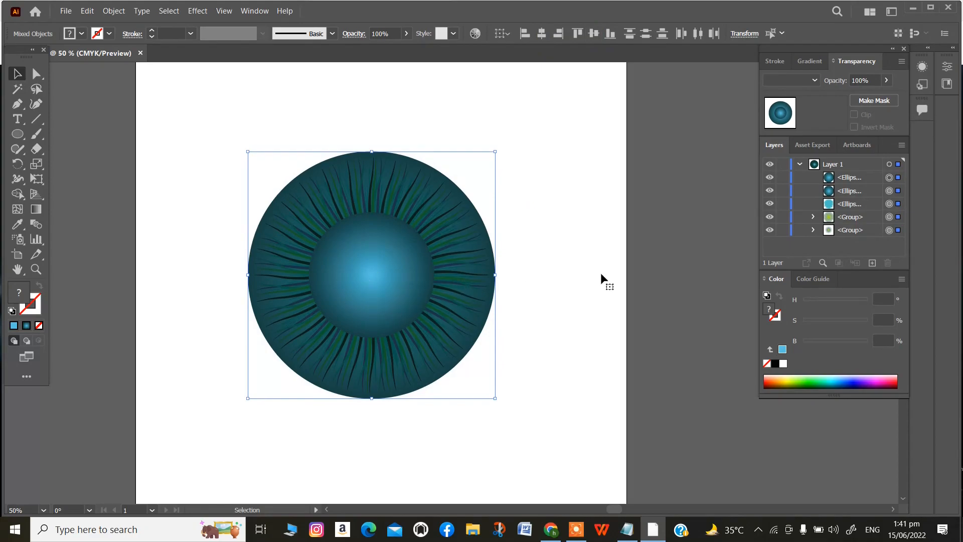
pyautogui.click(586, 281)
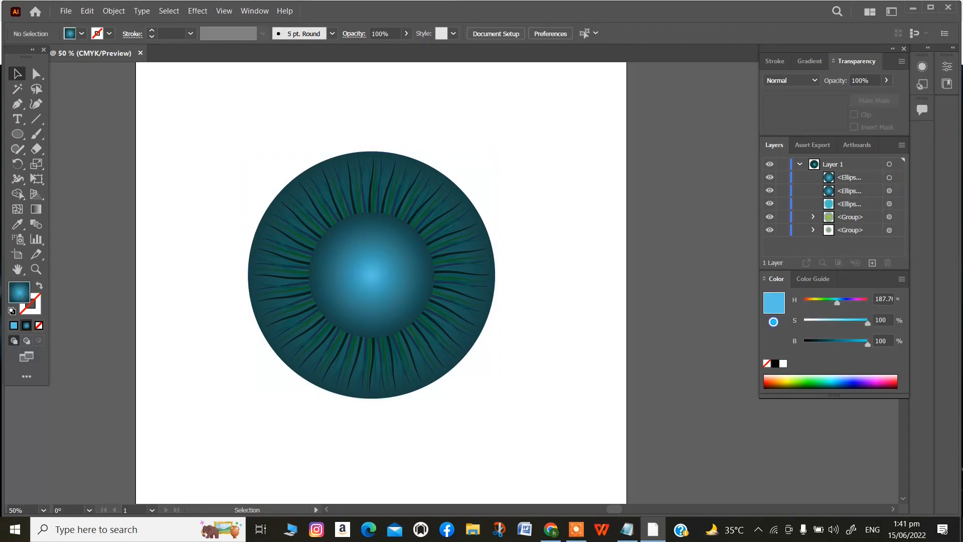
# Step: Recolour the new circle's radial gradient with an outer stop at 78% brightness and a white inner stop
pyautogui.click(889, 178)
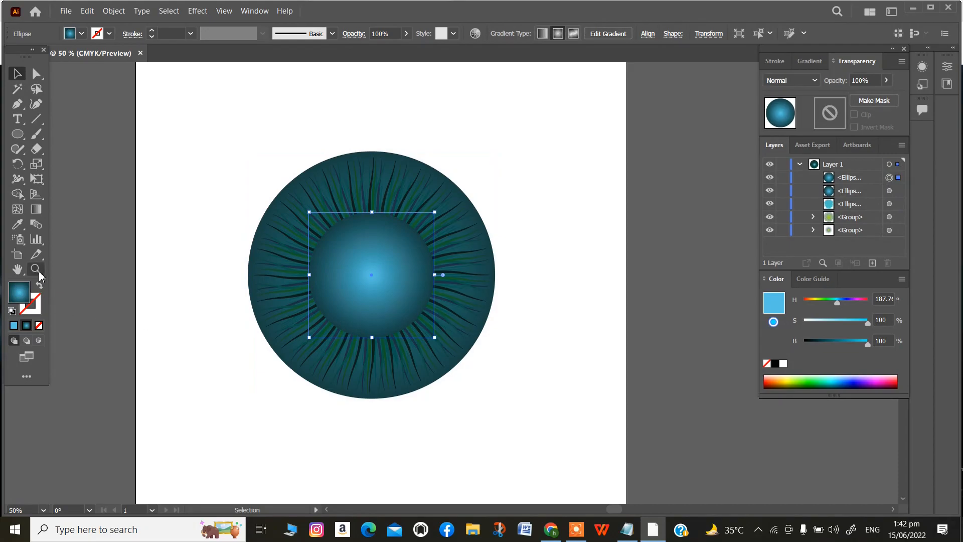
pyautogui.click(810, 61)
pyautogui.click(884, 179)
pyautogui.doubleClick(883, 179)
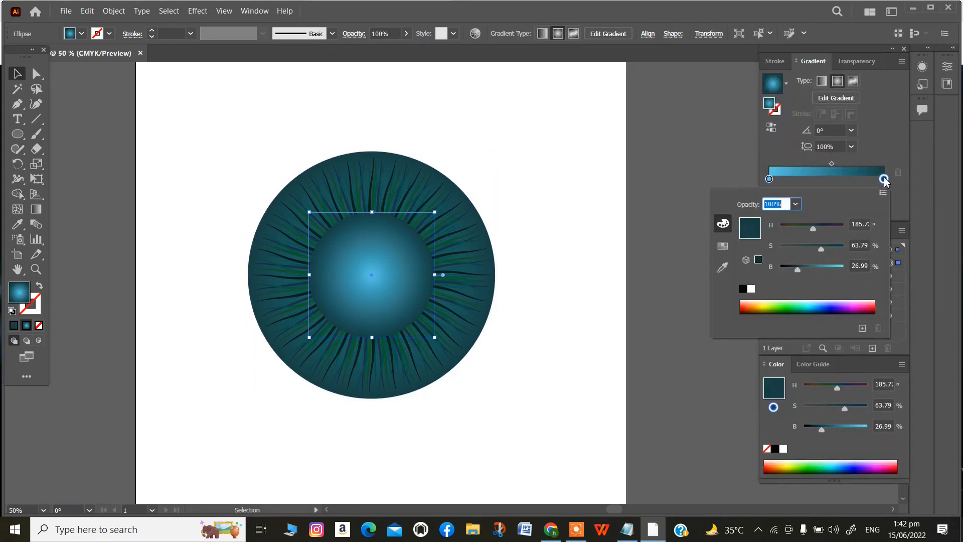
pyautogui.moveTo(798, 270); pyautogui.dragTo(853, 269)
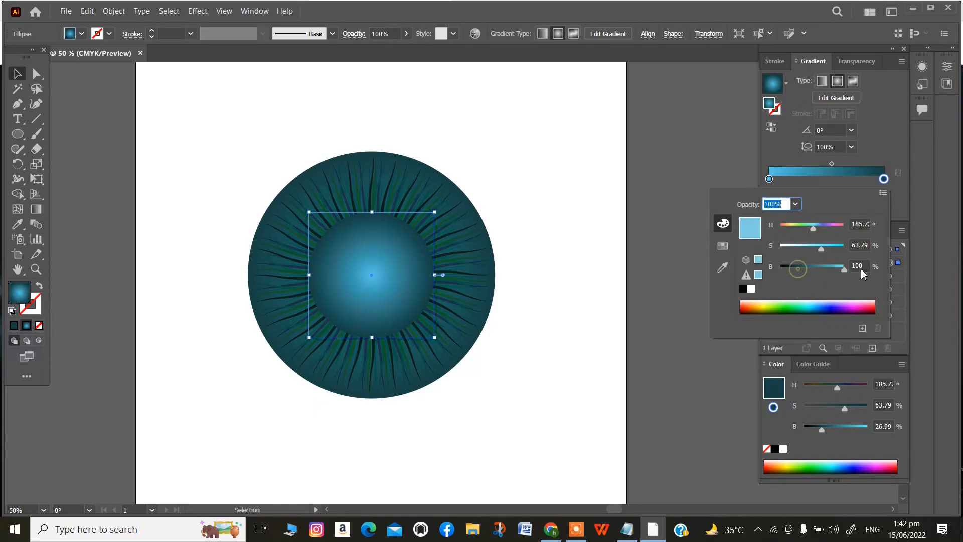
pyautogui.moveTo(842, 269)
pyautogui.mouseDown()
pyautogui.moveTo(813, 270)
pyautogui.moveTo(829, 271)
pyautogui.mouseUp()
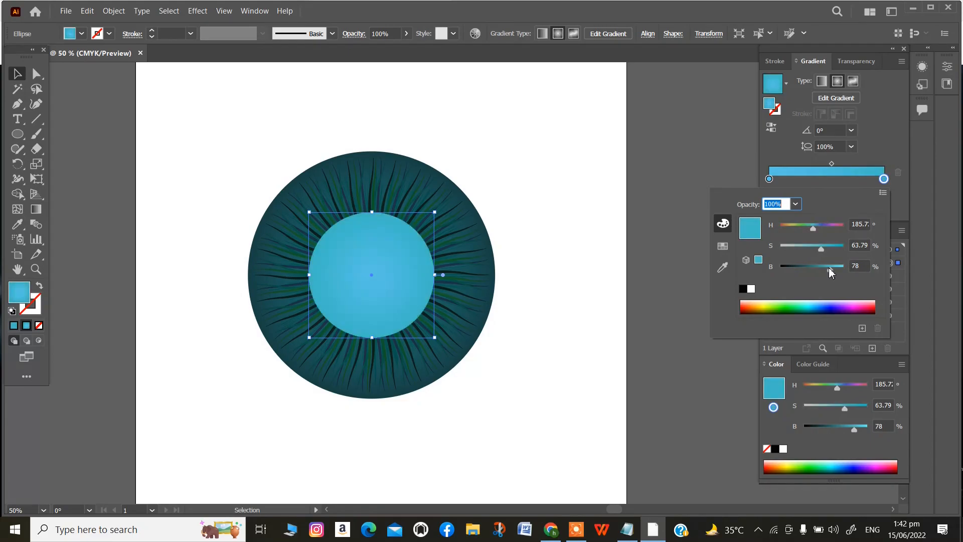
pyautogui.doubleClick(769, 179)
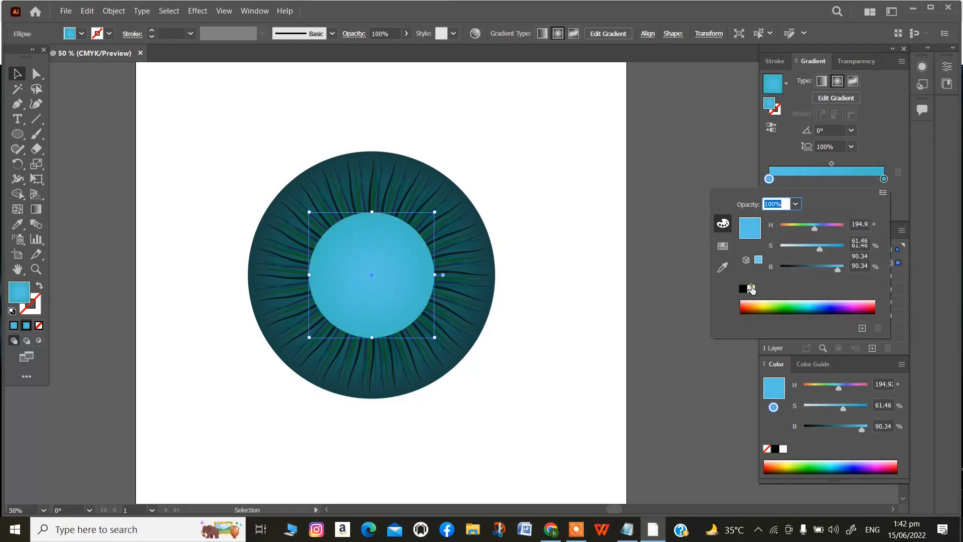
pyautogui.click(751, 289)
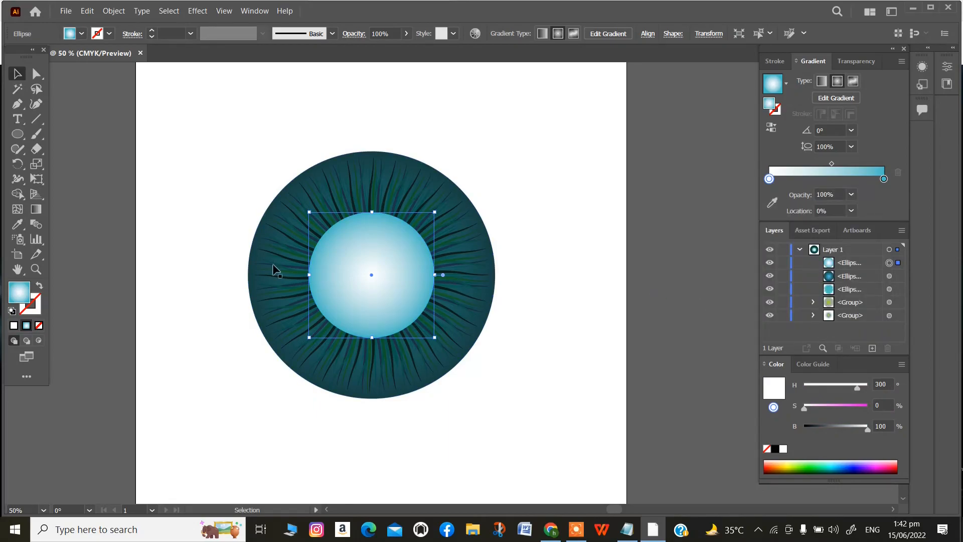
# Step: Paste a copy of the gradient circle in front and shrink it slightly about its centre
pyautogui.click(18, 135)
pyautogui.click(17, 74)
pyautogui.hotkey('ctrl', 'c')
pyautogui.hotkey('ctrl', 'f')
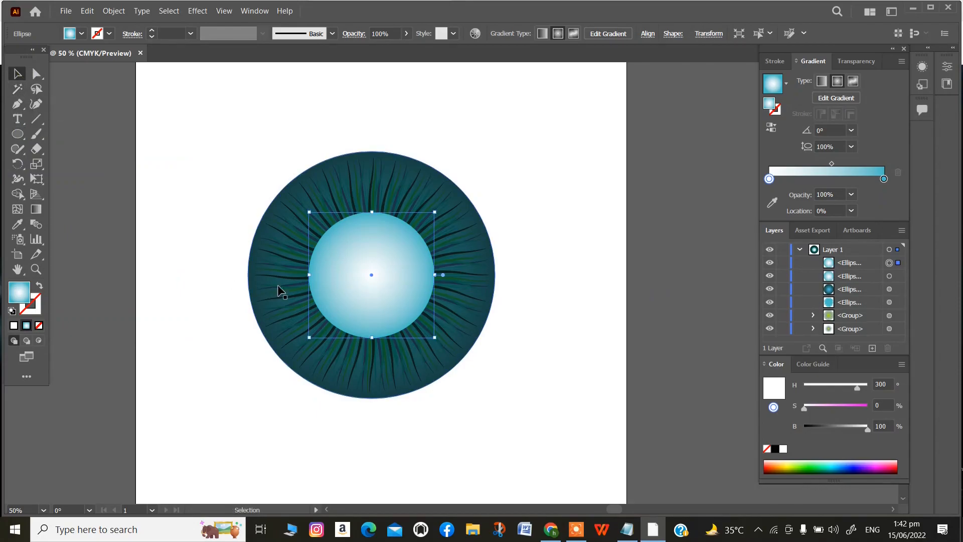
pyautogui.moveTo(435, 337)
pyautogui.mouseDown()
pyautogui.moveTo(416, 324)
pyautogui.moveTo(427, 336)
pyautogui.mouseUp()
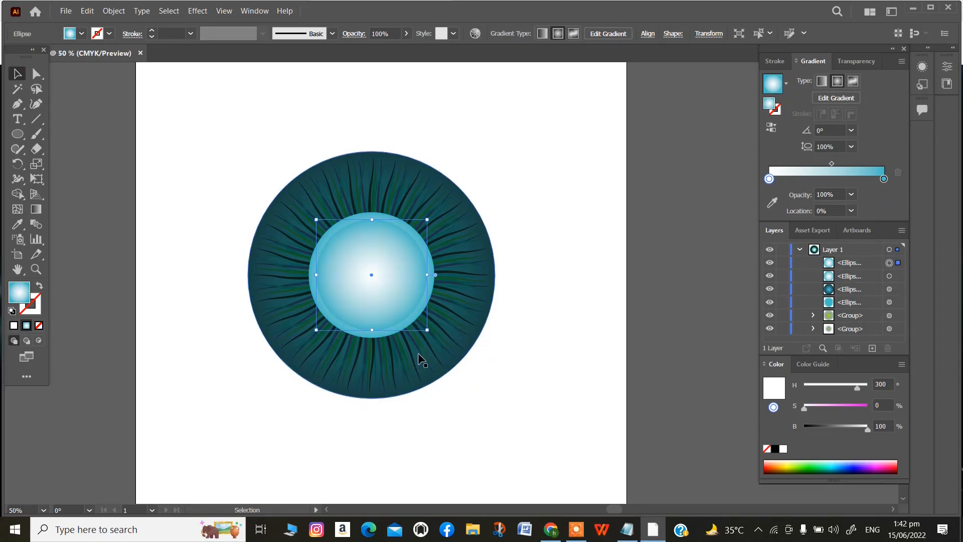
# Step: Give the smaller front circle a black fill and no stroke
pyautogui.click(12, 311)
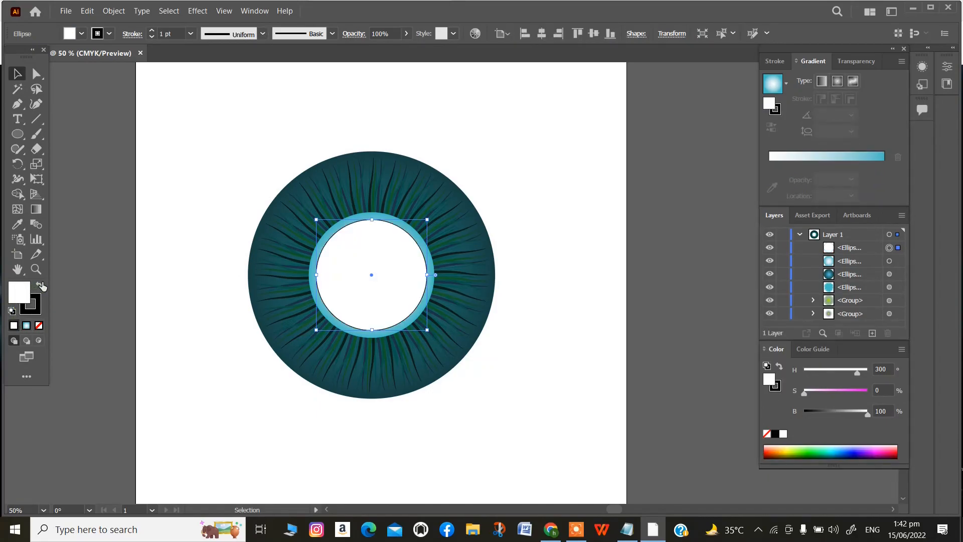
pyautogui.click(37, 288)
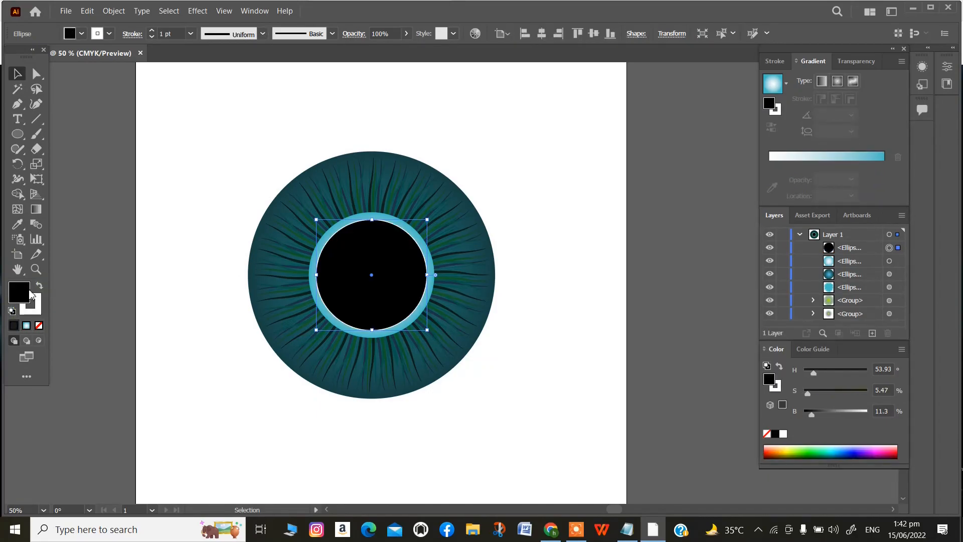
pyautogui.click(39, 326)
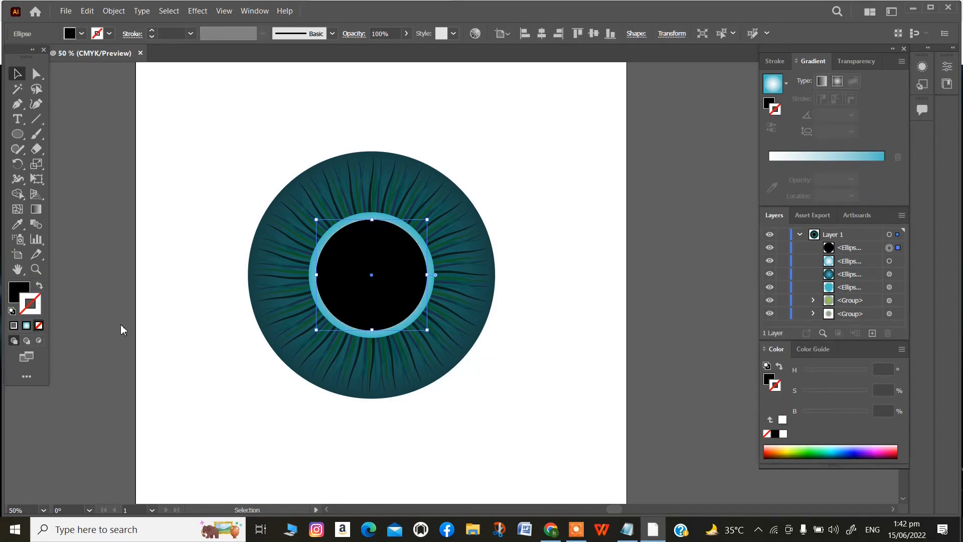
# Step: Apply a Gaussian Blur to the light blue gradient circle behind the black pupil to make a soft glow
pyautogui.click(432, 295)
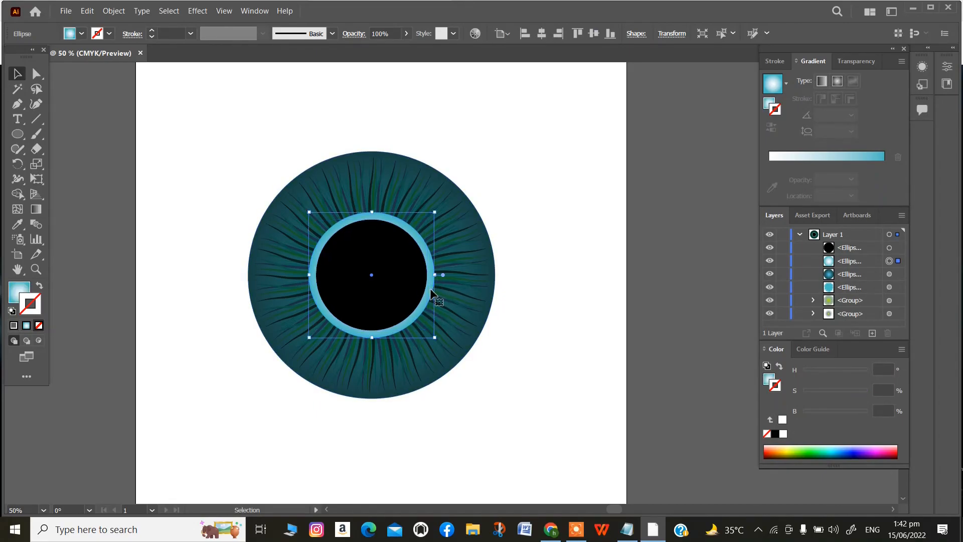
pyautogui.click(173, 12)
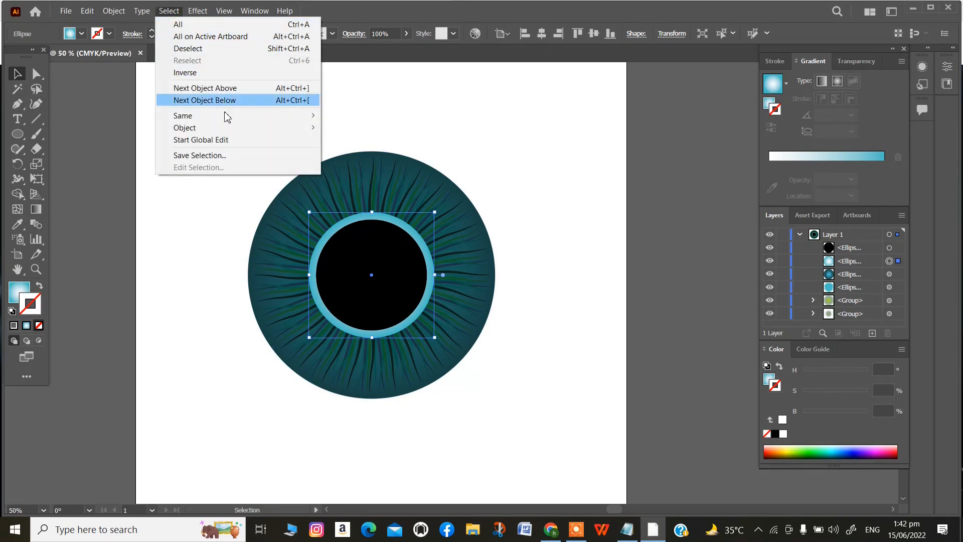
pyautogui.click(201, 12)
pyautogui.click(201, 12)
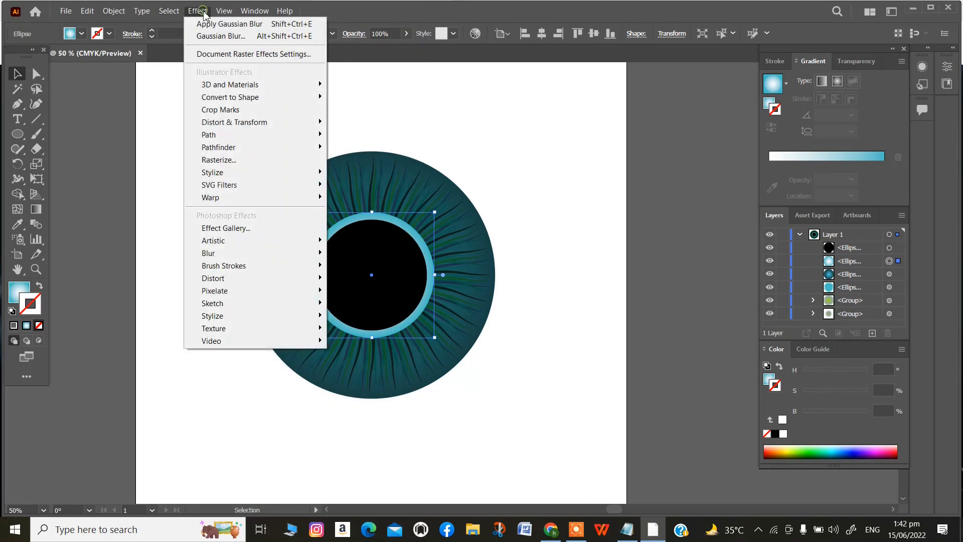
pyautogui.moveTo(300, 255)
pyautogui.click(356, 251)
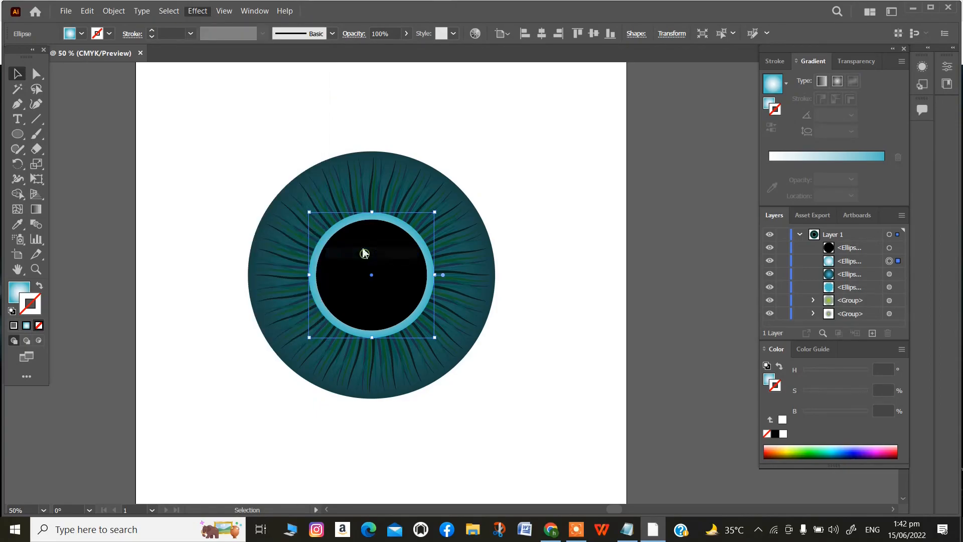
pyautogui.moveTo(663, 255)
pyautogui.mouseDown()
pyautogui.moveTo(644, 254)
pyautogui.moveTo(661, 253)
pyautogui.mouseUp()
pyautogui.click(665, 280)
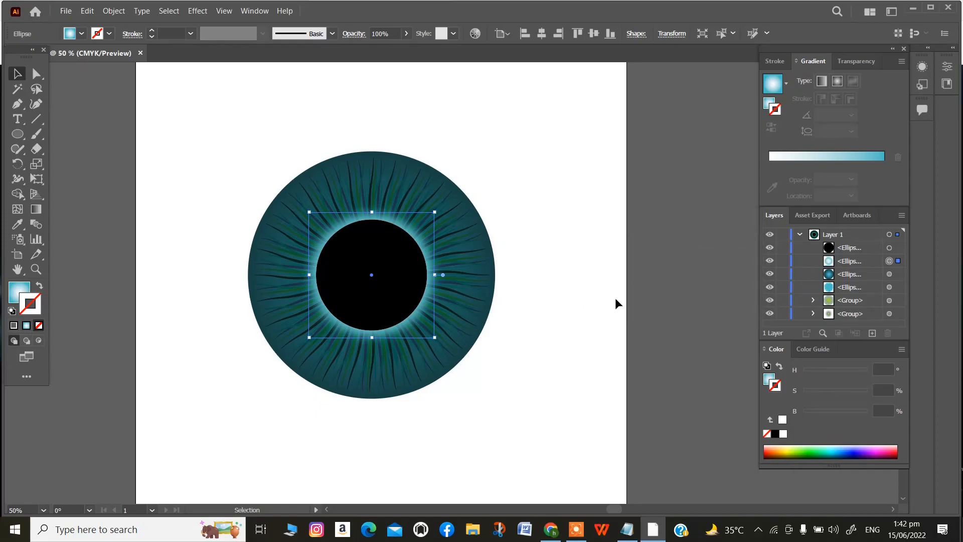
# Step: Scale the black pupil and its blurred glow circle down together about their common centre
pyautogui.keyDown('shift'); pyautogui.click(372, 293); pyautogui.keyUp('shift')
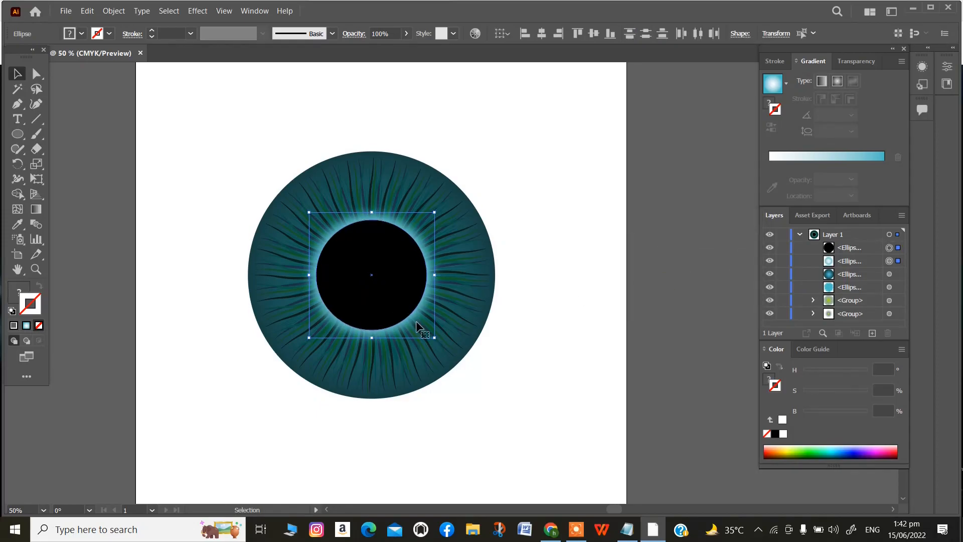
pyautogui.moveTo(434, 338); pyautogui.dragTo(418, 329)
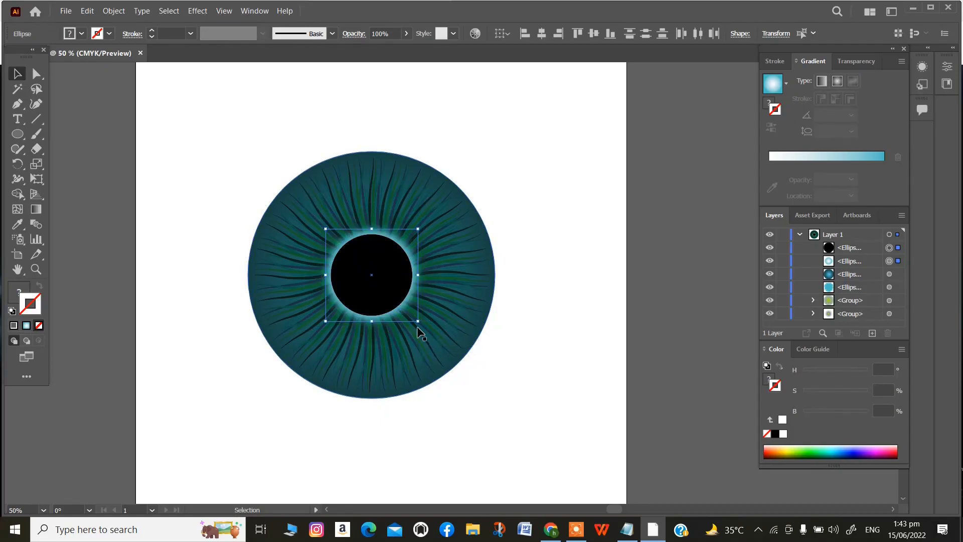
pyautogui.click(246, 146)
pyautogui.moveTo(323, 226); pyautogui.dragTo(531, 407)
pyautogui.hotkey('ctrl', 'z')
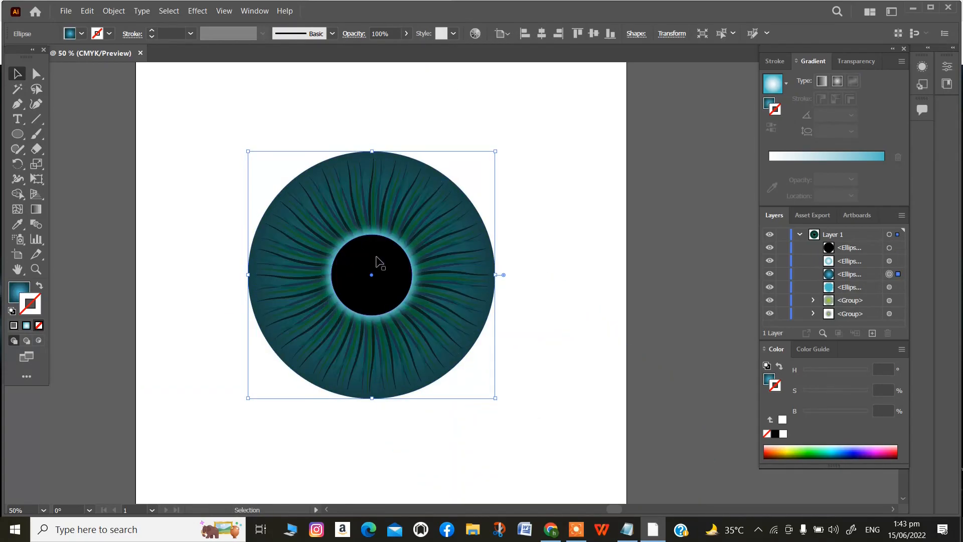
pyautogui.click(555, 345)
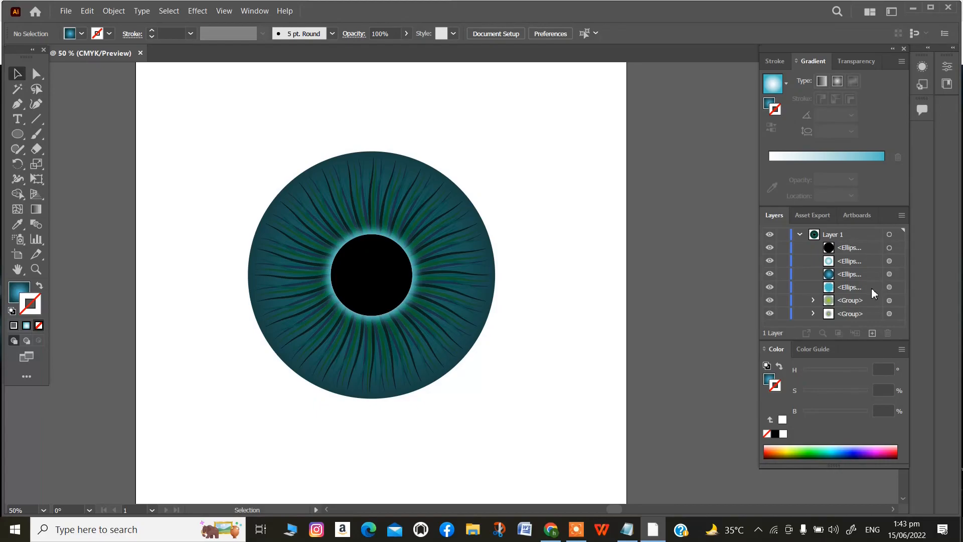
# Step: Duplicate the green group of wavy rays within the layer and select the upper copy
pyautogui.moveTo(851, 302); pyautogui.dragTo(872, 333)
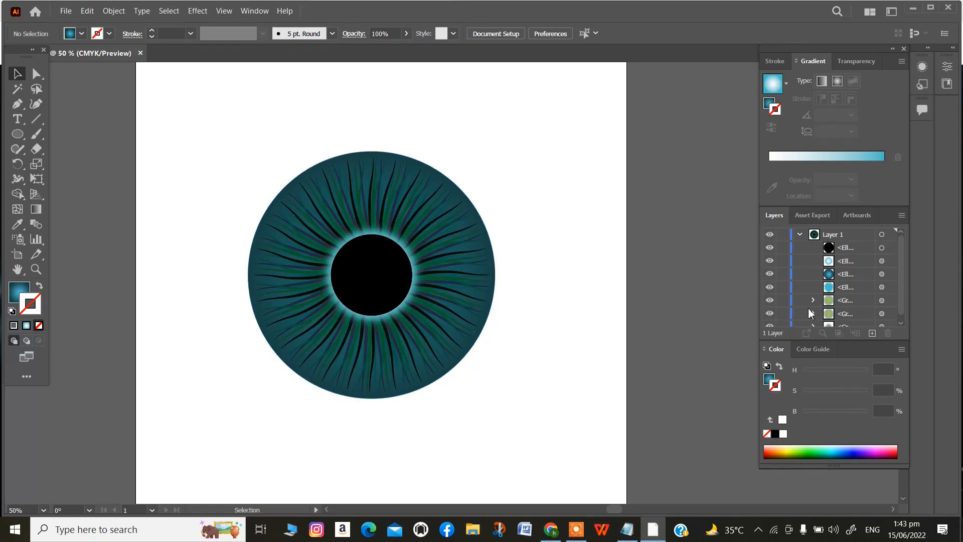
pyautogui.scroll(-1, 873, 269)
pyautogui.click(882, 294)
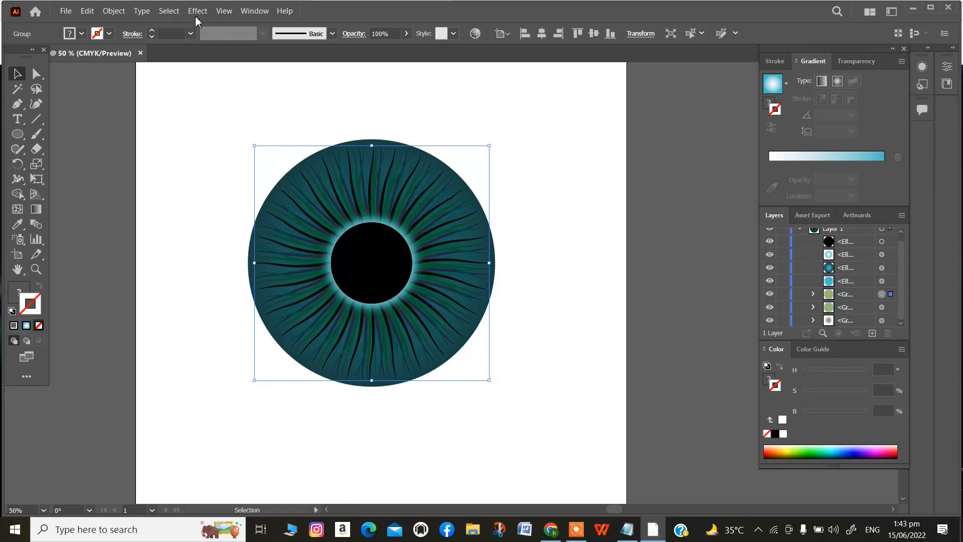
# Step: Try to transform the copied ray group with Transform Each at 70% scale, a -13° angle and Random enabled
pyautogui.click(198, 13)
pyautogui.moveTo(273, 125)
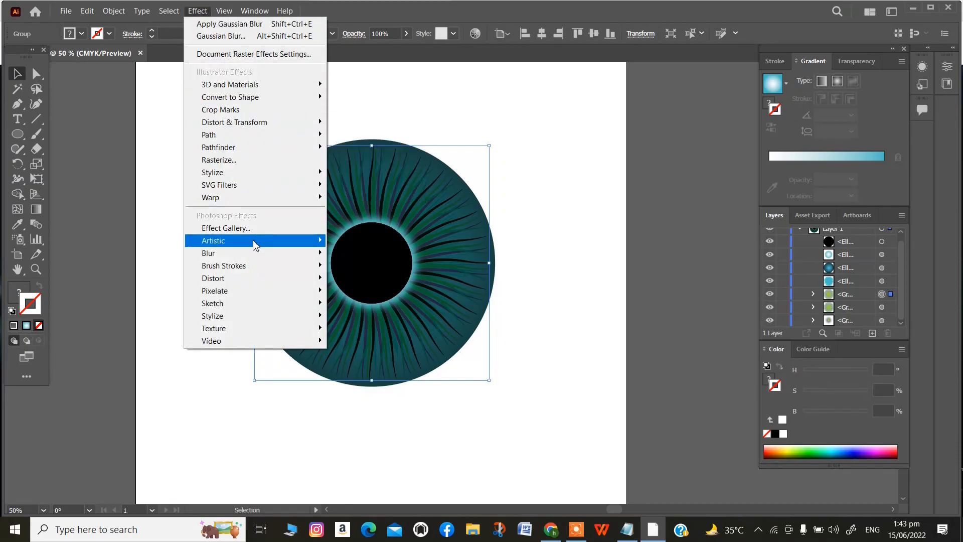
pyautogui.moveTo(279, 243)
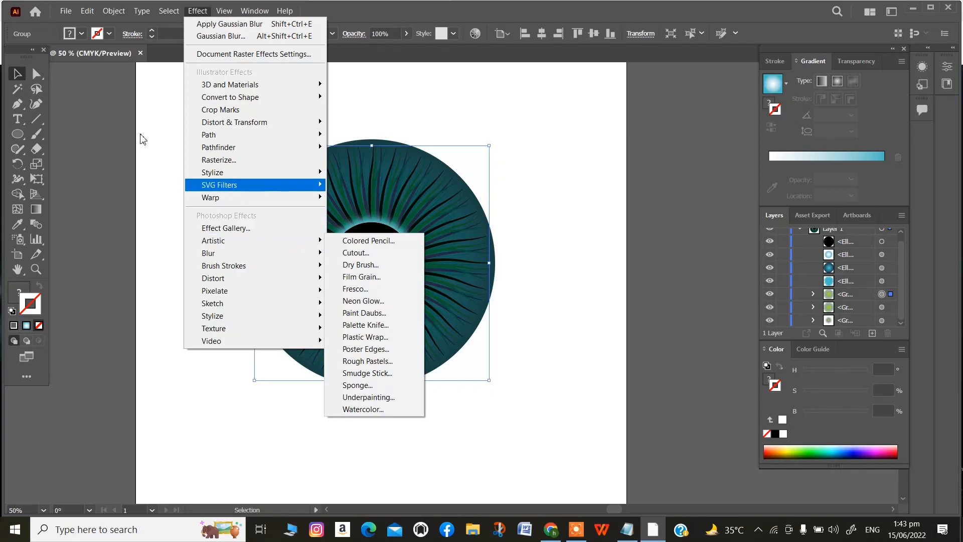
pyautogui.moveTo(113, 13)
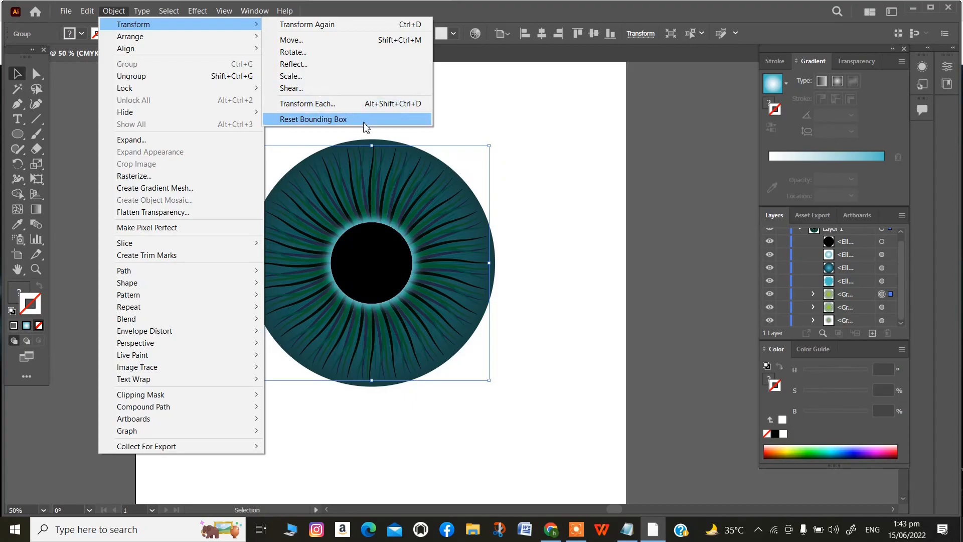
pyautogui.click(369, 105)
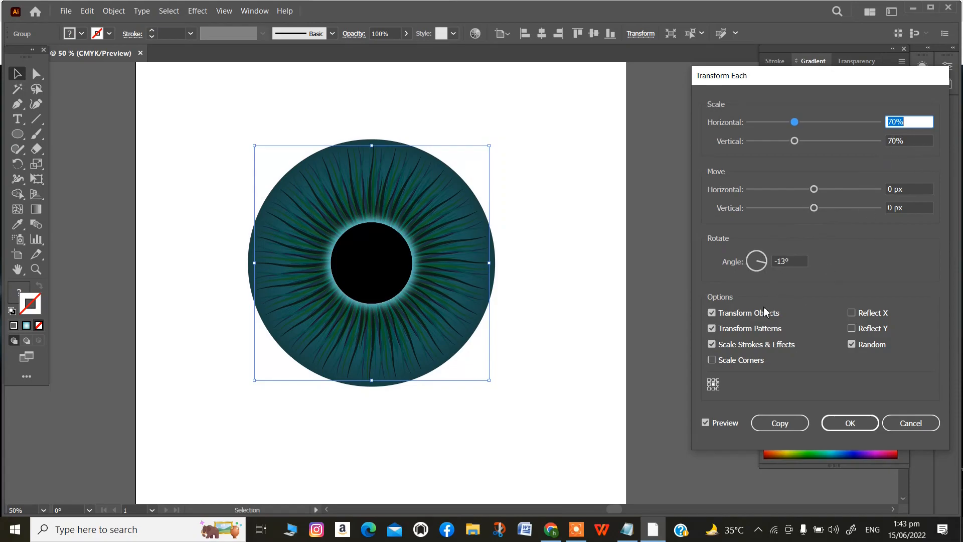
pyautogui.click(848, 422)
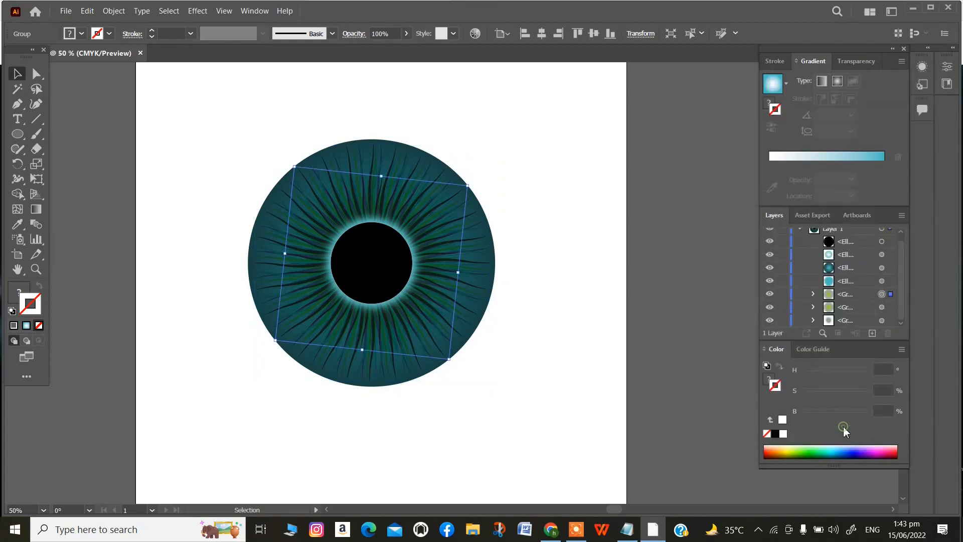
# Step: Delete one of the two stacked green ray groups from the layer
pyautogui.click(591, 427)
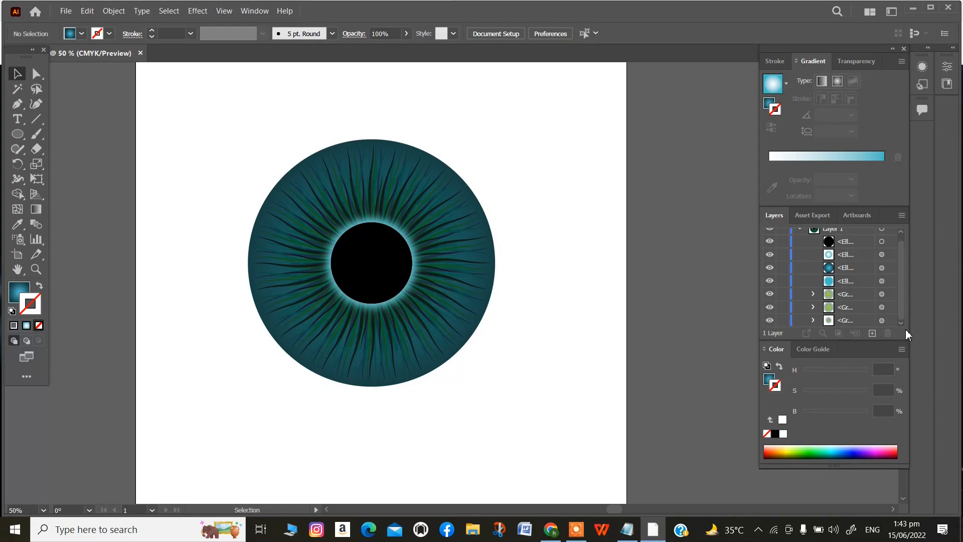
pyautogui.moveTo(845, 305); pyautogui.dragTo(849, 289)
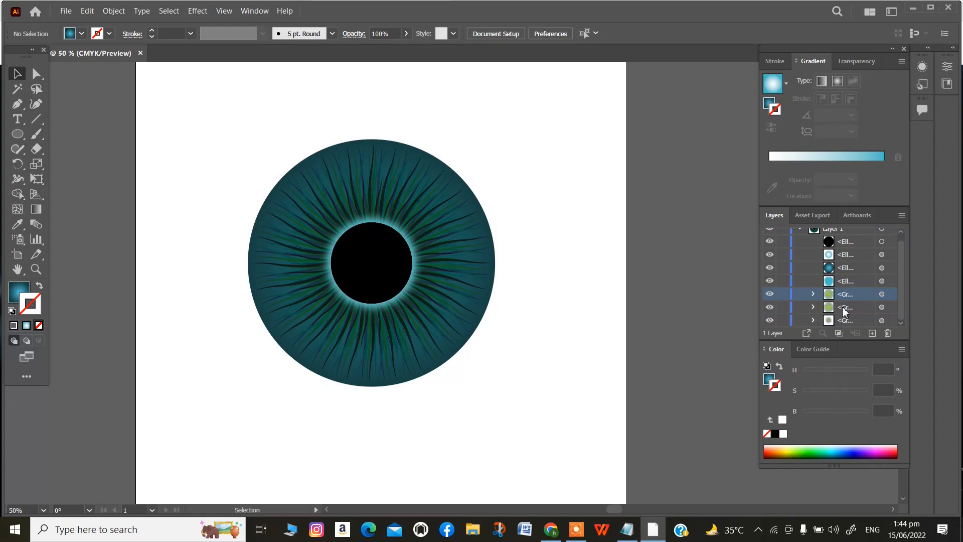
pyautogui.click(855, 307)
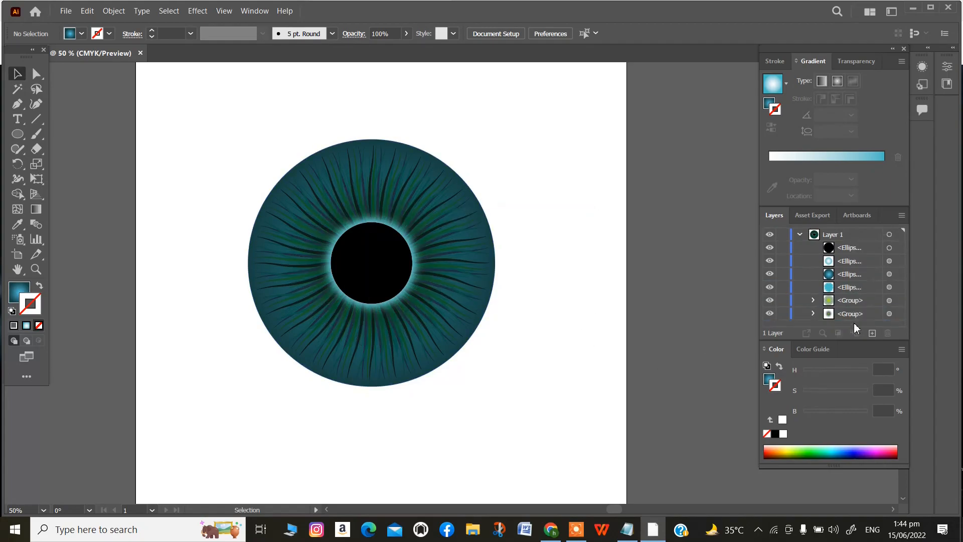
# Step: Move the light blue circle up in the stacking order to just beneath the black pupil
pyautogui.click(855, 288)
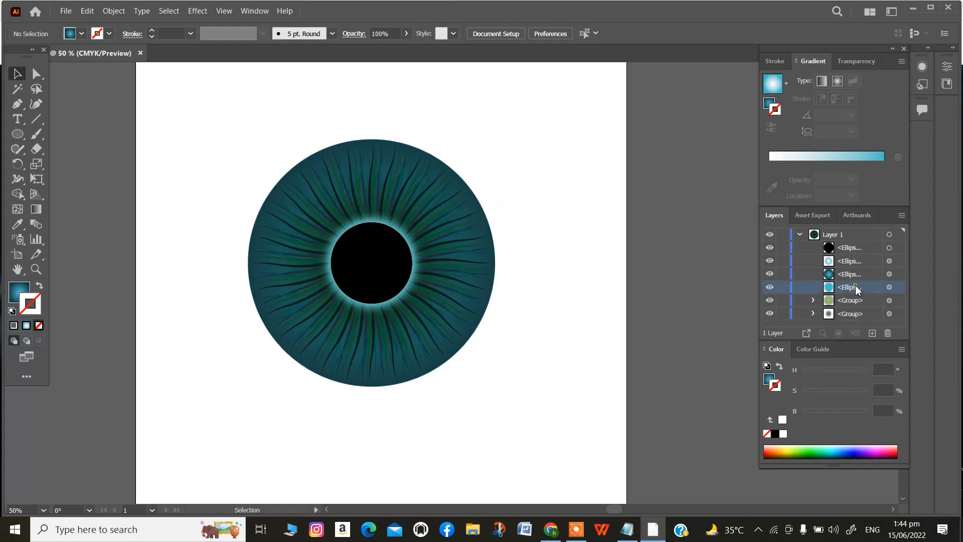
pyautogui.click(890, 288)
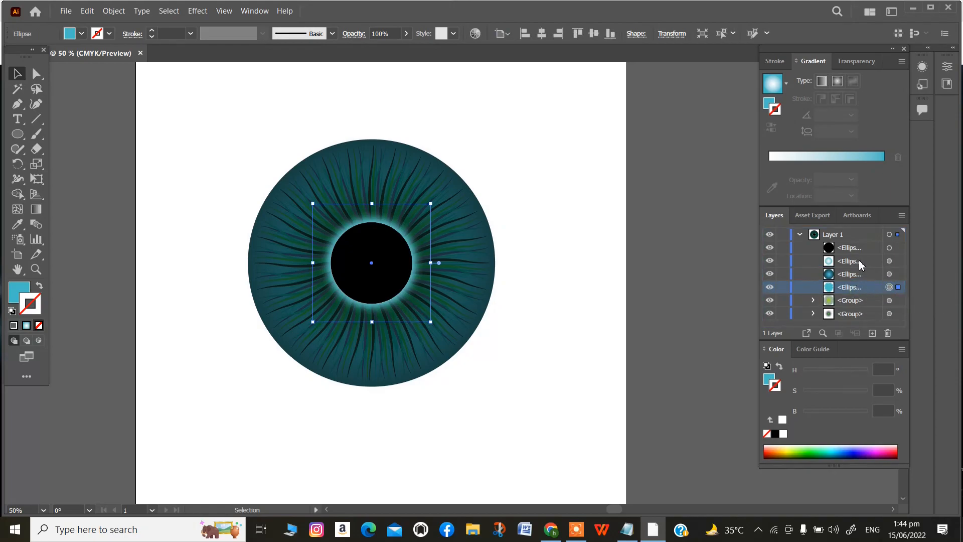
pyautogui.moveTo(853, 286); pyautogui.dragTo(861, 257)
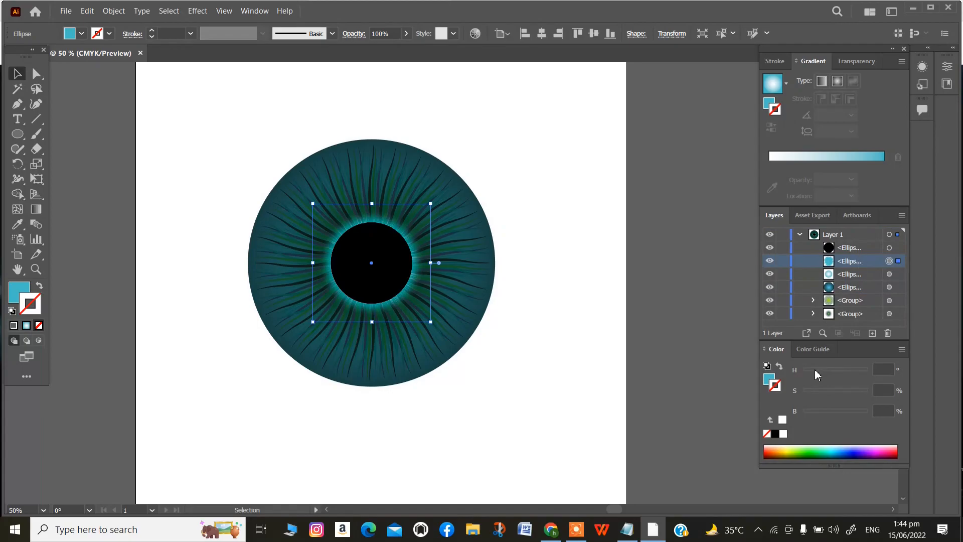
# Step: Duplicate the green group of wavy rays within the layer and keep the upper copy selected
pyautogui.click(859, 301)
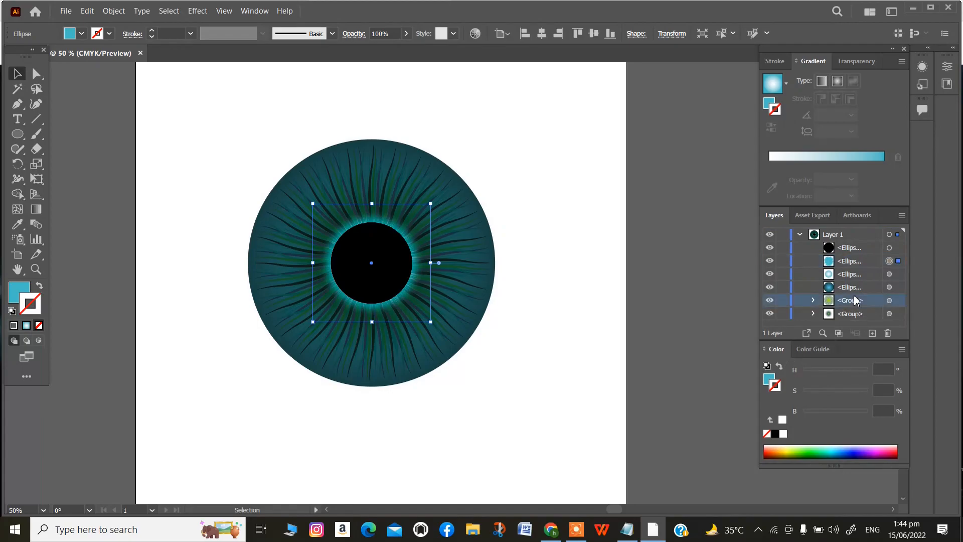
pyautogui.click(889, 300)
pyautogui.moveTo(859, 304); pyautogui.dragTo(871, 333)
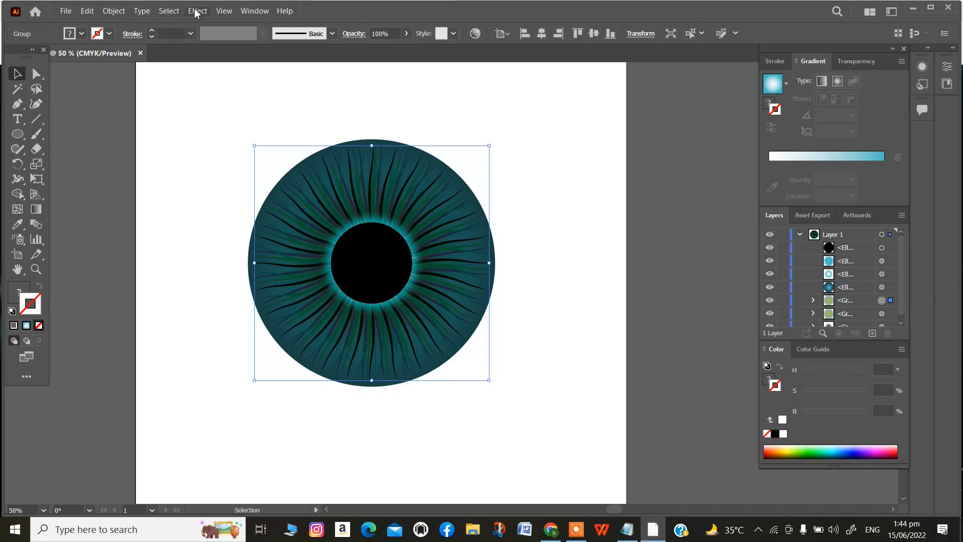
# Step: Transform the selected ray copy with Transform Each at 70% scale, a -4° angle and Random enabled
pyautogui.click(109, 13)
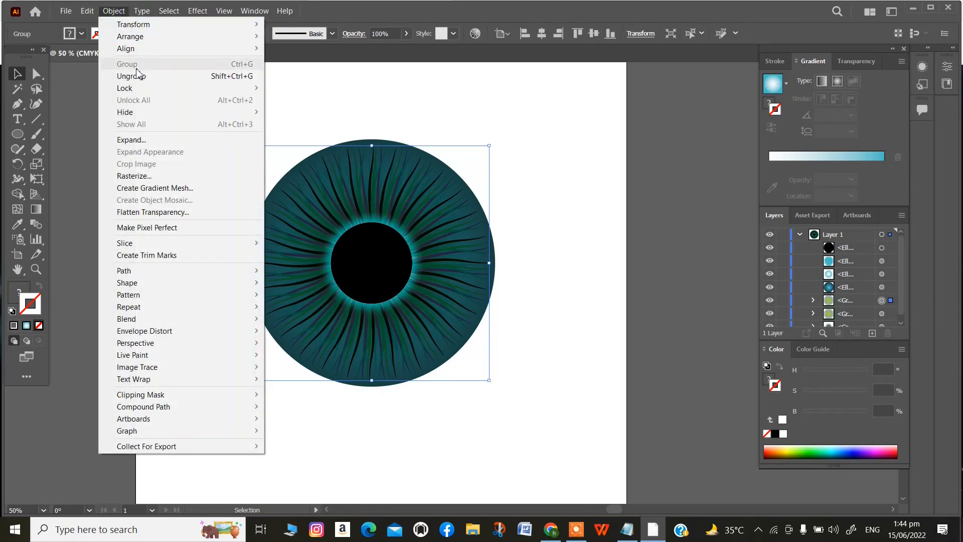
pyautogui.moveTo(182, 26)
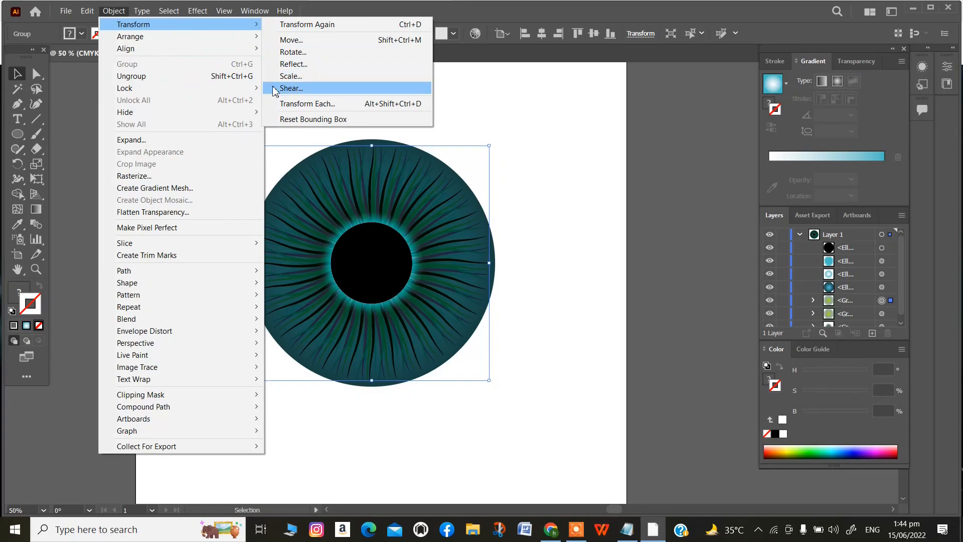
pyautogui.click(296, 103)
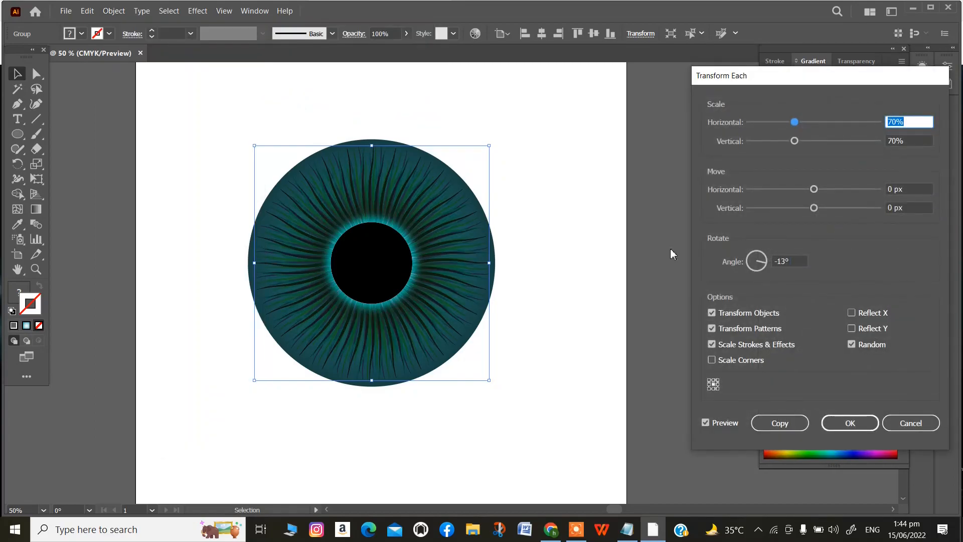
pyautogui.click(797, 260)
pyautogui.press('Up')
pyautogui.press('Up')
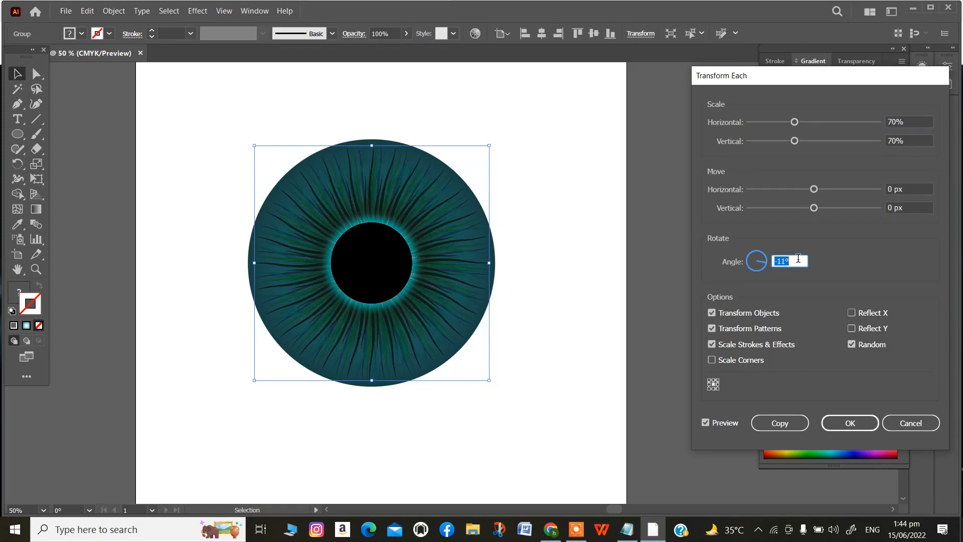
pyautogui.press('Up')
pyautogui.press('Up')
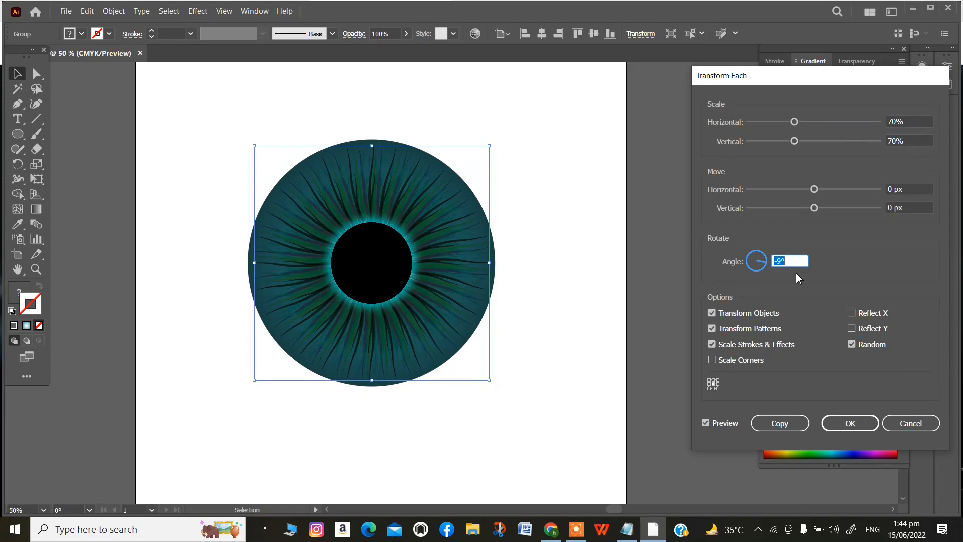
pyautogui.press('Up')
pyautogui.press('Up')
pyautogui.press('Up')
pyautogui.press('Up')
pyautogui.press('Up')
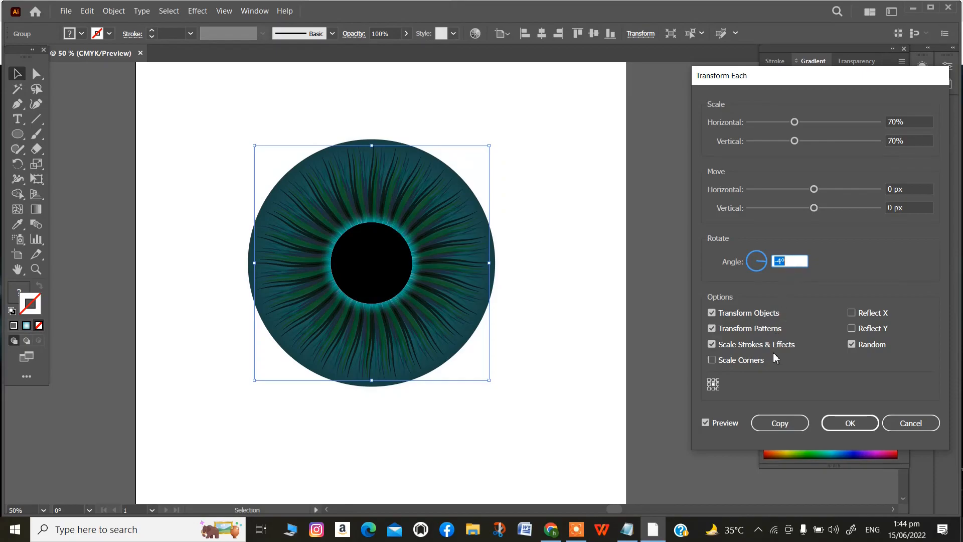
pyautogui.click(839, 422)
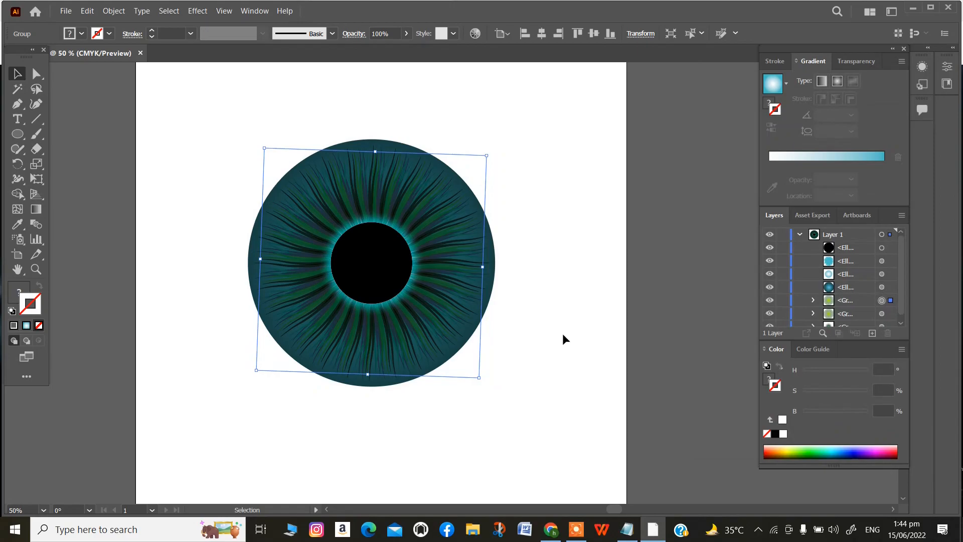
# Step: Apply a Gaussian Blur with a 0.1 pixel radius to the transformed ray group
pyautogui.click(203, 12)
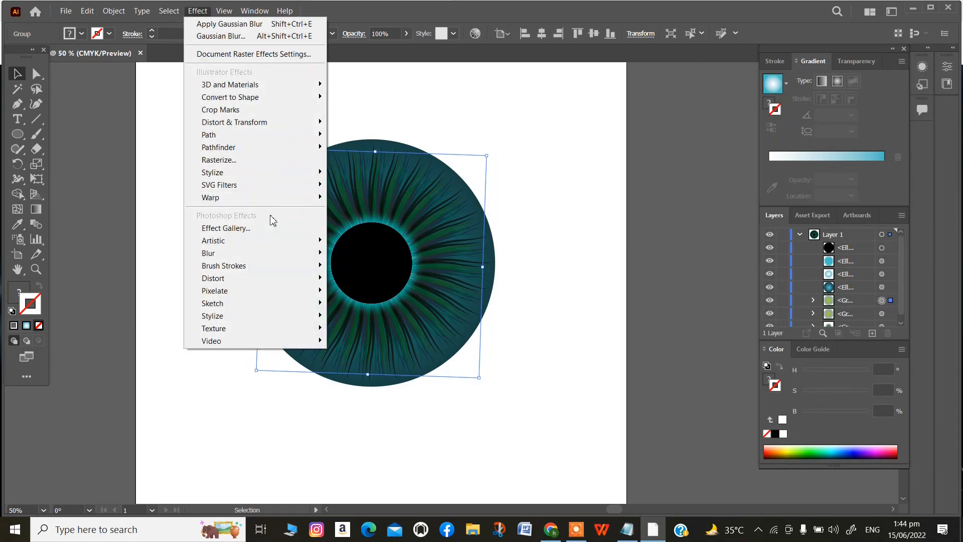
pyautogui.moveTo(279, 261)
pyautogui.click(345, 254)
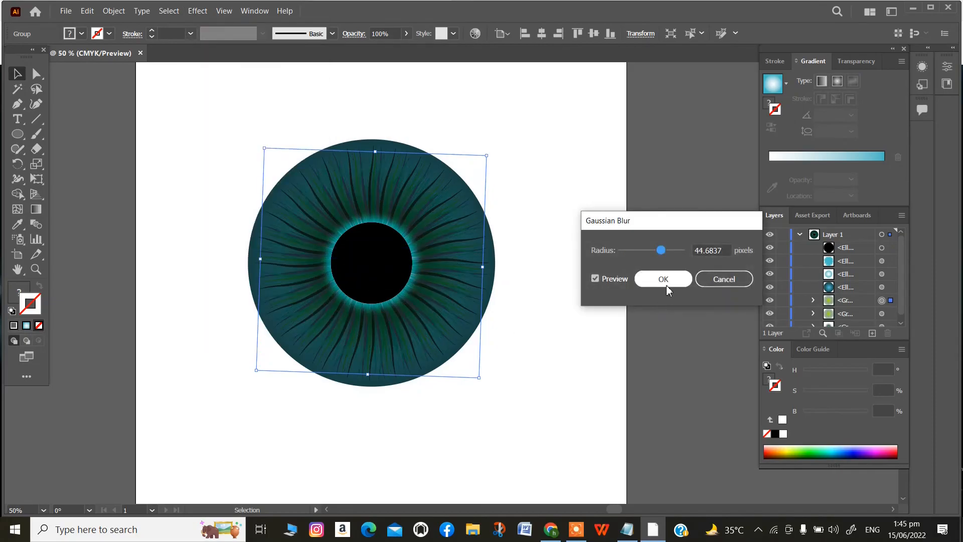
pyautogui.moveTo(661, 250); pyautogui.dragTo(615, 254)
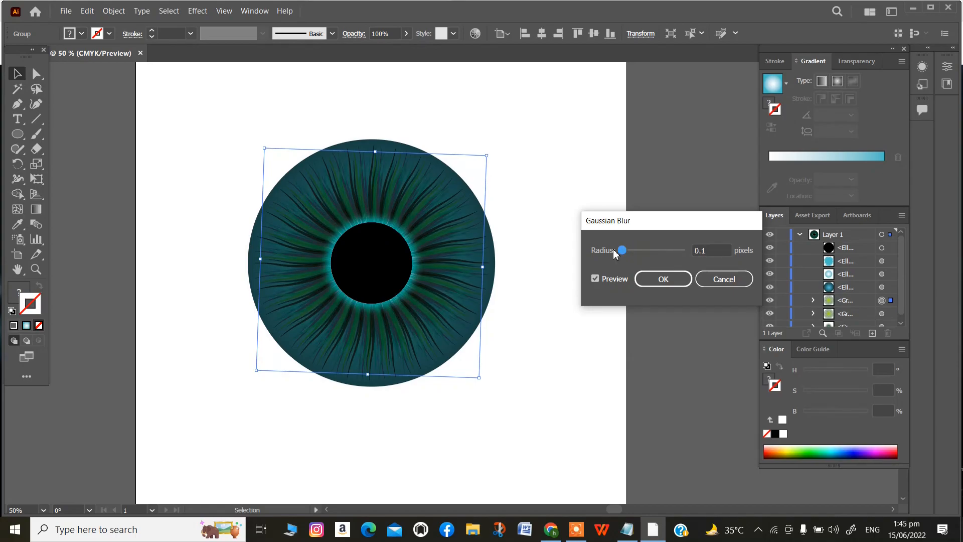
pyautogui.click(673, 279)
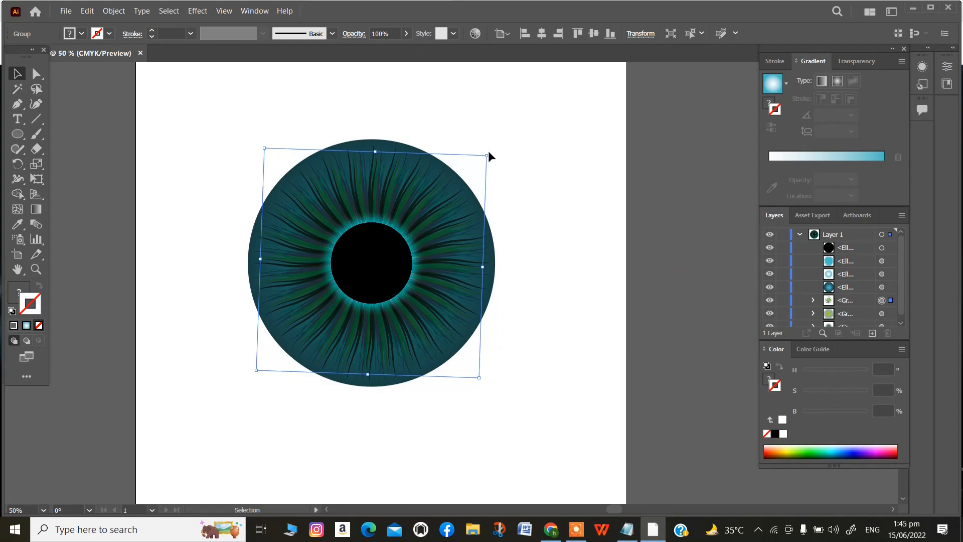
# Step: Undo a trial adjustment of the blurred ray group, rotate it slightly clockwise about its centre and deselect it
pyautogui.moveTo(489, 149); pyautogui.dragTo(500, 188)
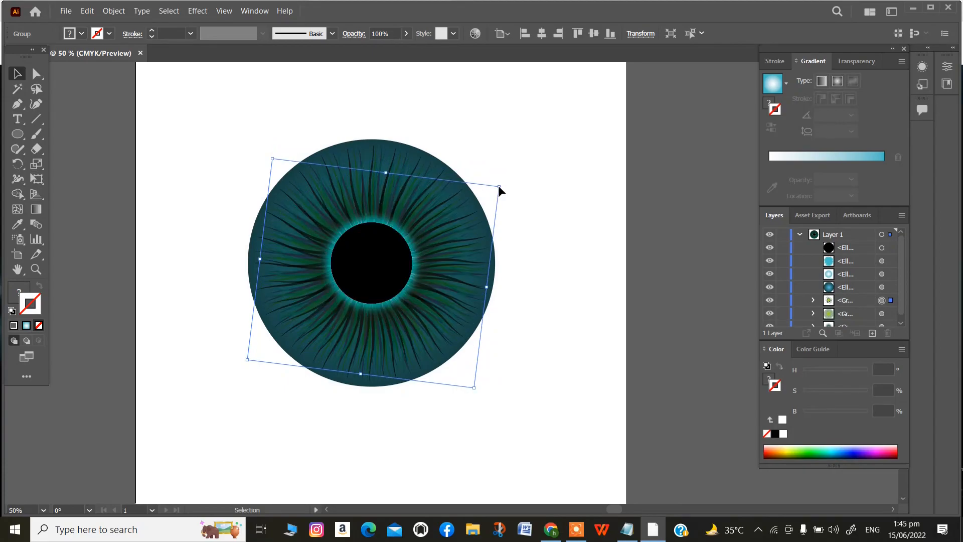
pyautogui.hotkey('ctrl', 'z')
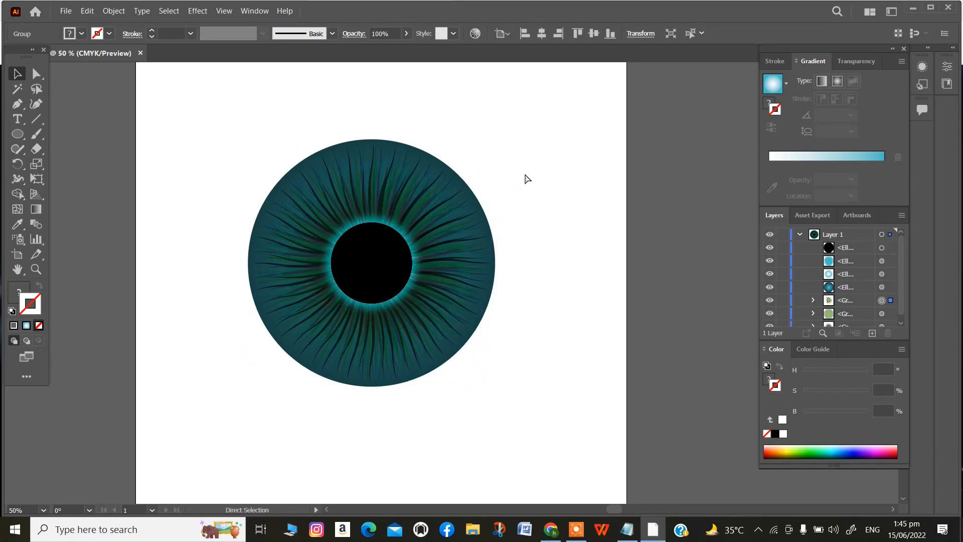
pyautogui.moveTo(499, 163); pyautogui.dragTo(505, 172)
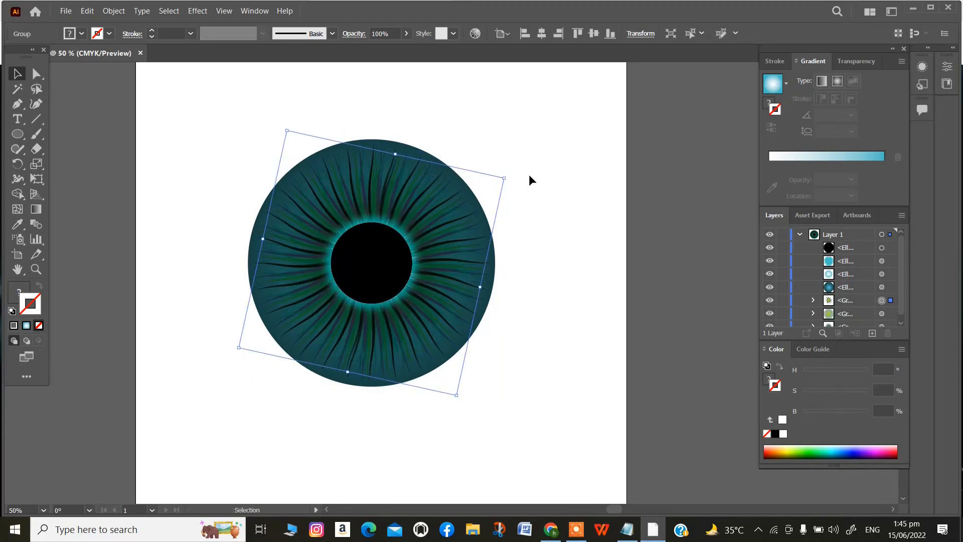
pyautogui.moveTo(507, 176); pyautogui.dragTo(504, 174)
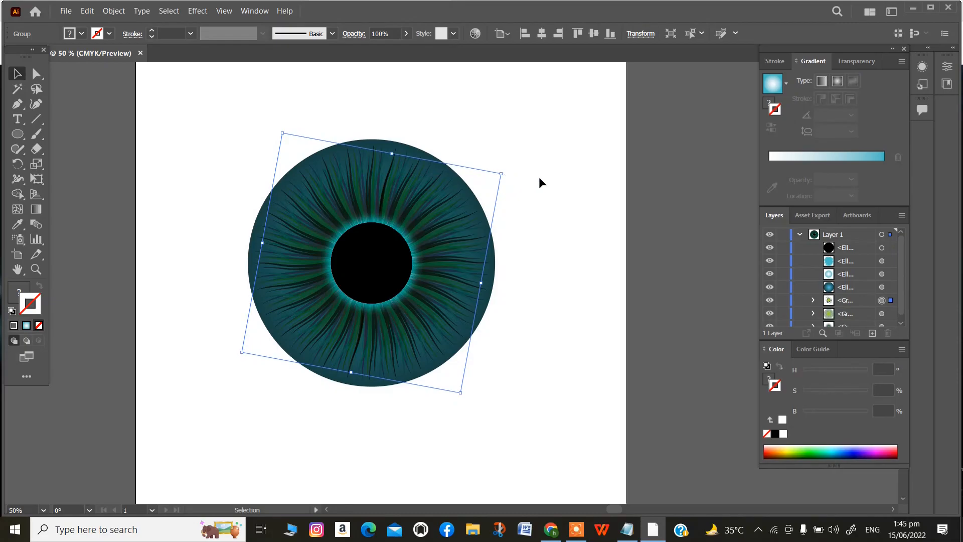
pyautogui.click(590, 195)
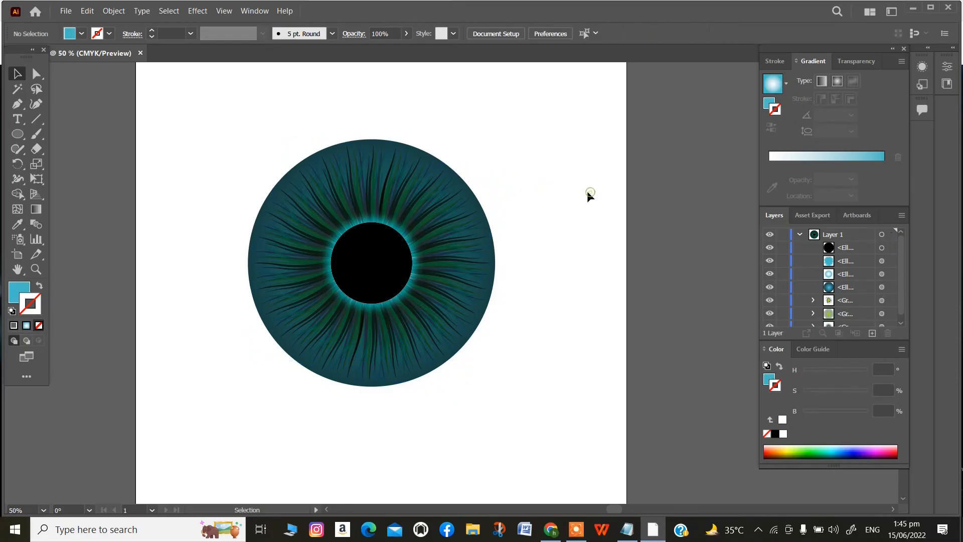
# Step: Draw a solid light blue circle from the pupil's centre, about as large as the whole iris
pyautogui.scroll(-1, 590, 195)
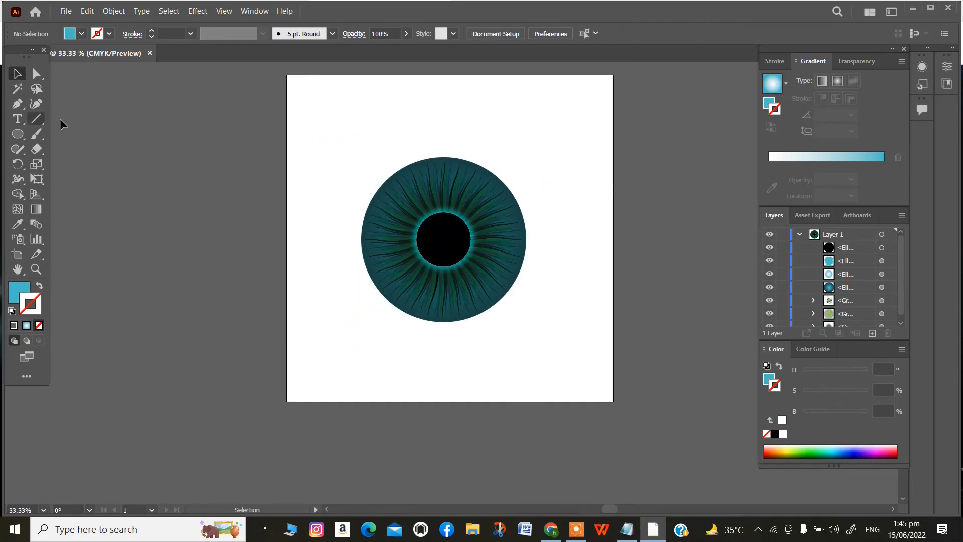
pyautogui.click(16, 135)
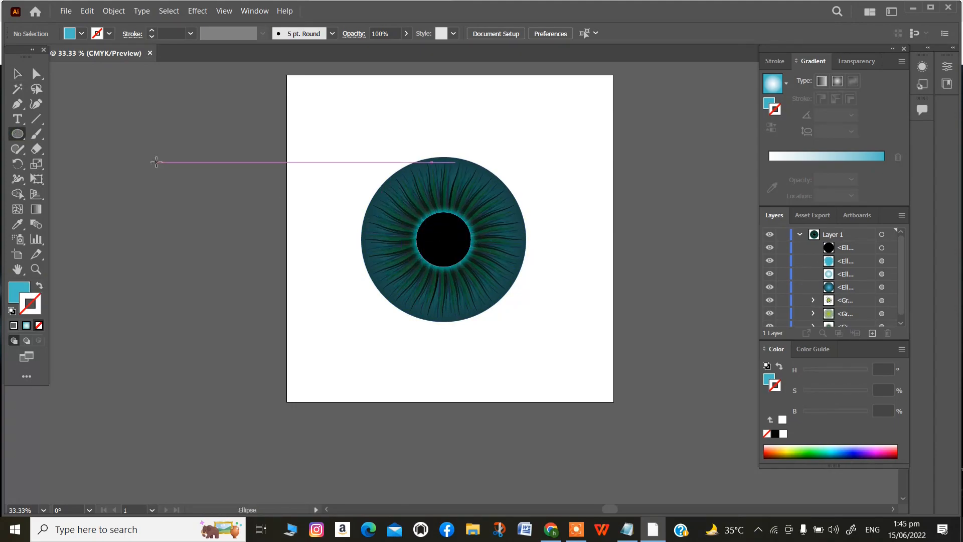
pyautogui.click(17, 74)
pyautogui.click(17, 134)
pyautogui.click(20, 291)
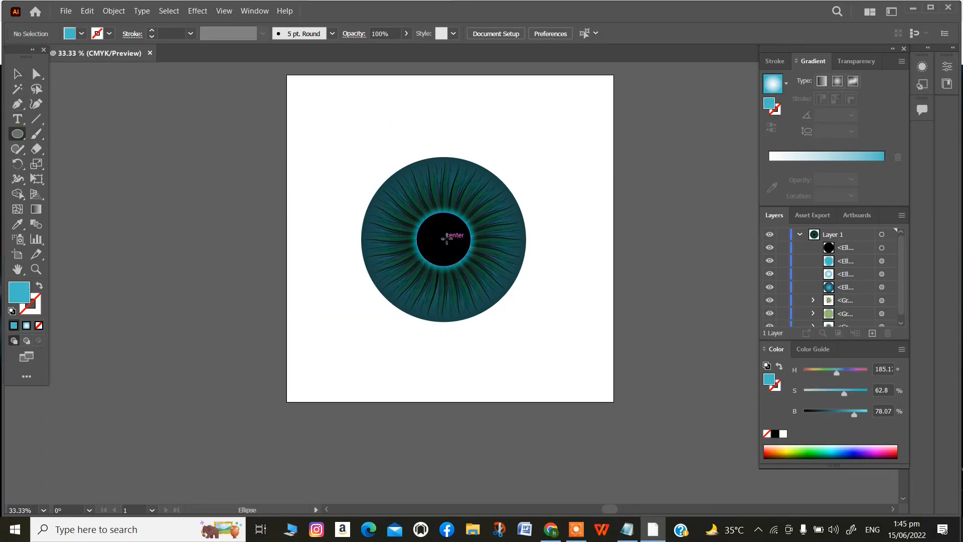
pyautogui.moveTo(443, 238)
pyautogui.mouseDown()
pyautogui.moveTo(548, 316)
pyautogui.moveTo(512, 289)
pyautogui.moveTo(524, 297)
pyautogui.mouseUp()
# Step: Align the light blue circle centrally over the iris and leave only that circle selected
pyautogui.click(18, 74)
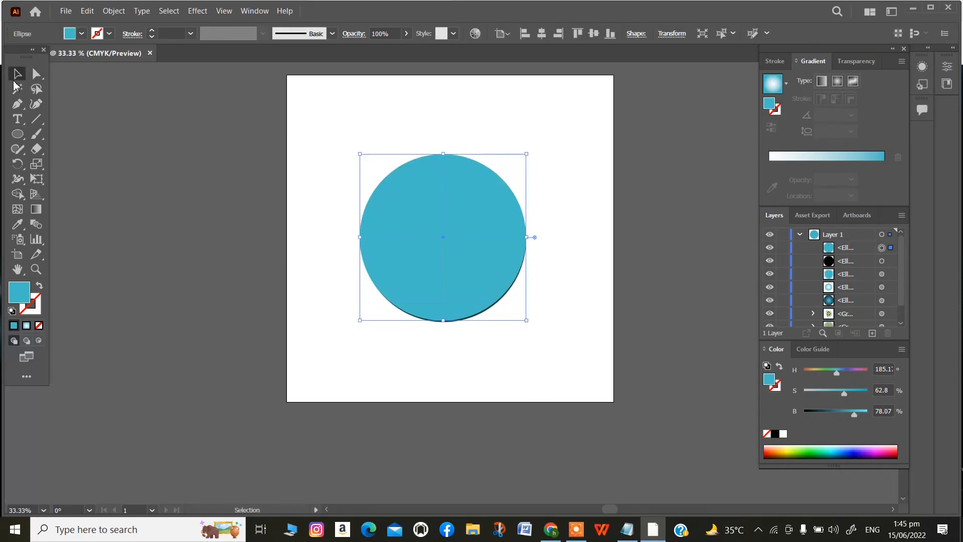
pyautogui.moveTo(338, 164); pyautogui.dragTo(574, 315)
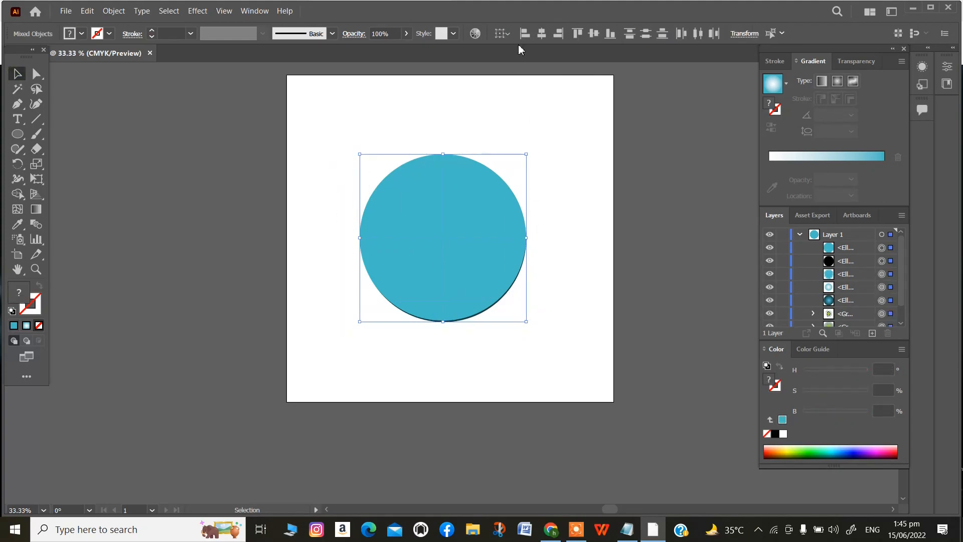
pyautogui.click(542, 33)
pyautogui.click(558, 33)
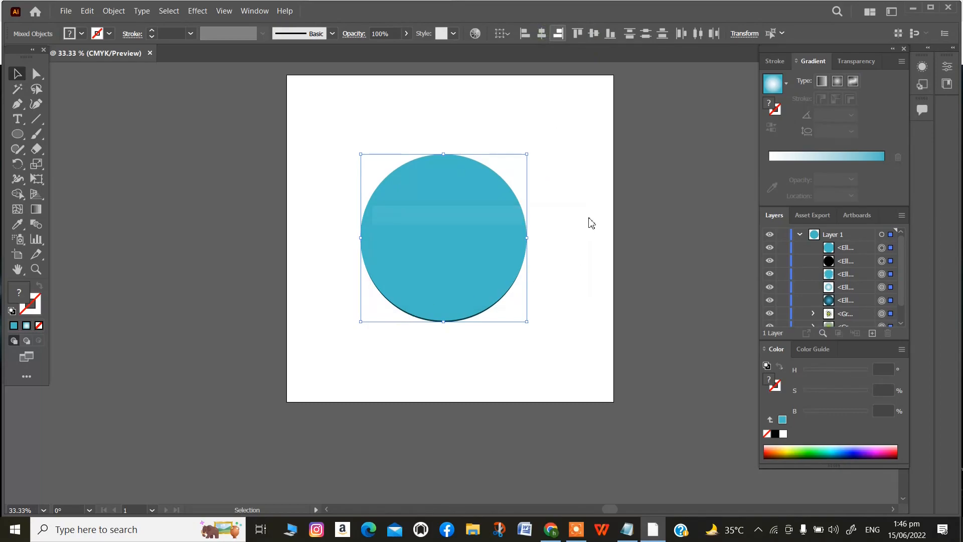
pyautogui.click(456, 230)
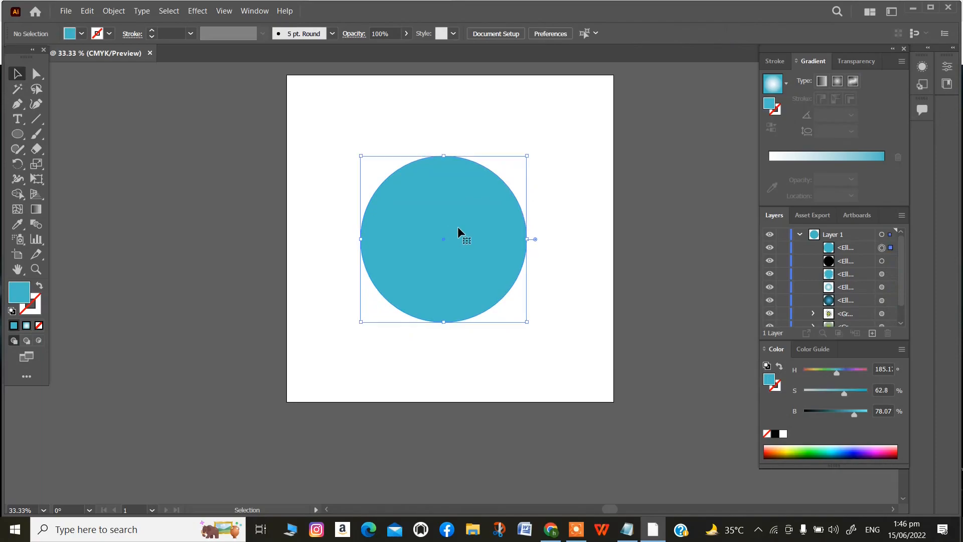
# Step: Fill the iris-sized circle with the radial gradient running from a white centre to a light blue edge
pyautogui.click(855, 61)
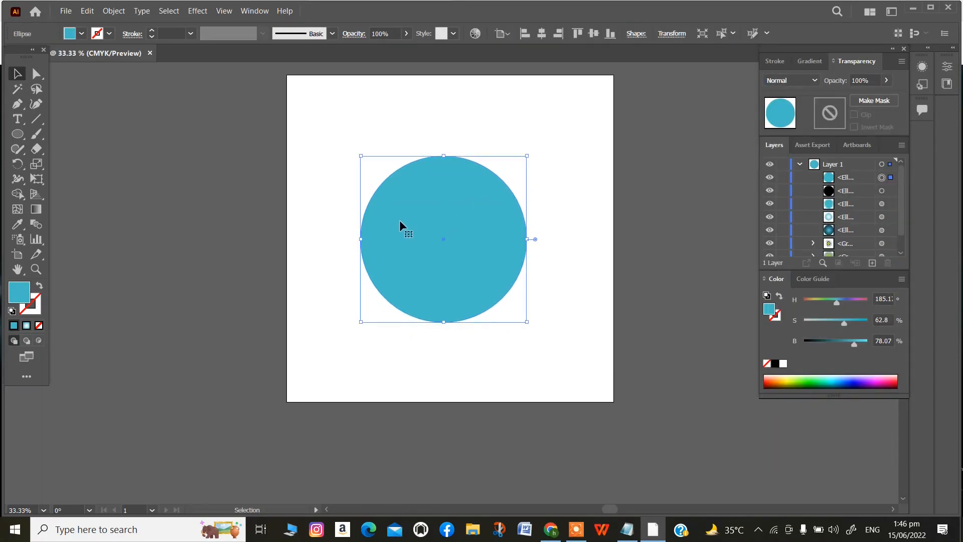
pyautogui.click(811, 61)
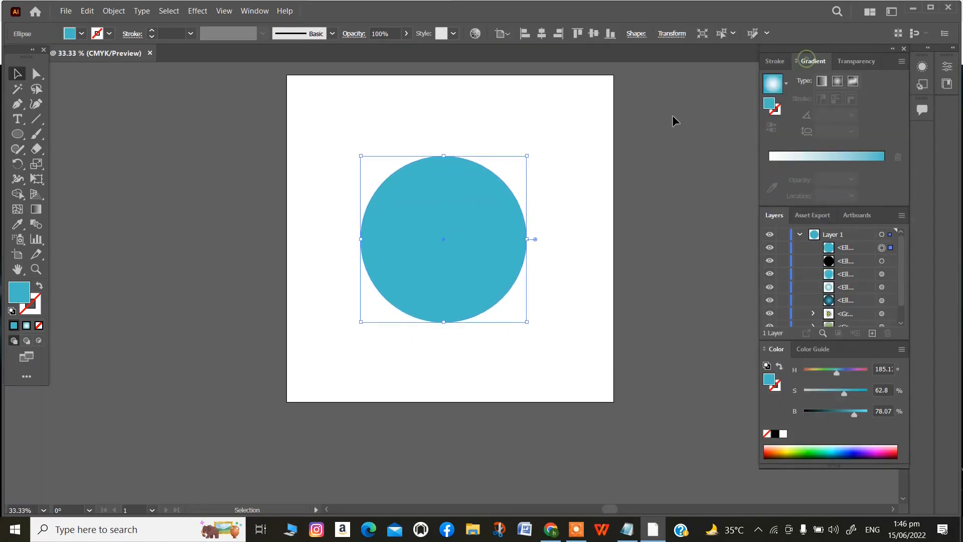
pyautogui.click(836, 157)
pyautogui.click(884, 178)
pyautogui.click(898, 172)
pyautogui.moveTo(845, 179); pyautogui.dragTo(884, 179)
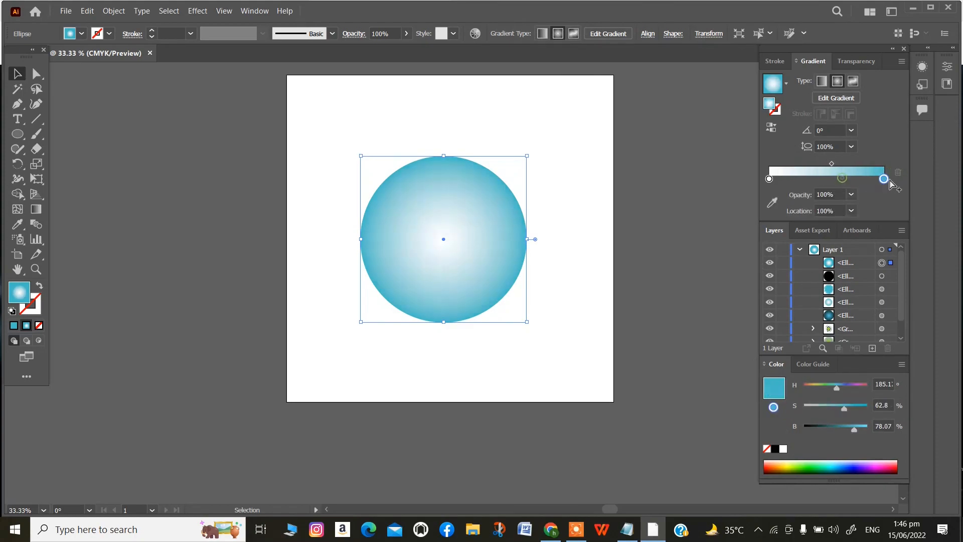
# Step: Change the gradient's outer colour stop to white with 0% opacity so the overlay fades out towards the edge
pyautogui.doubleClick(884, 179)
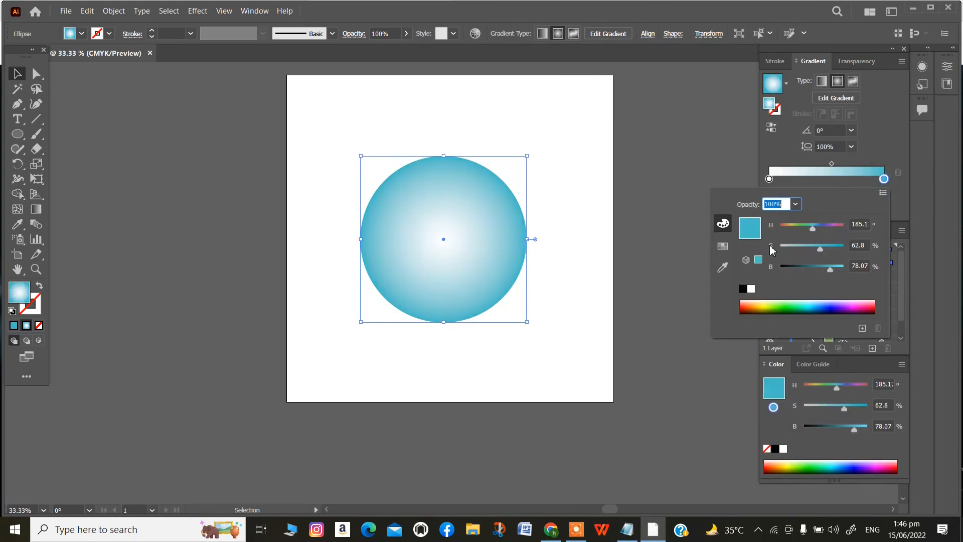
pyautogui.click(751, 289)
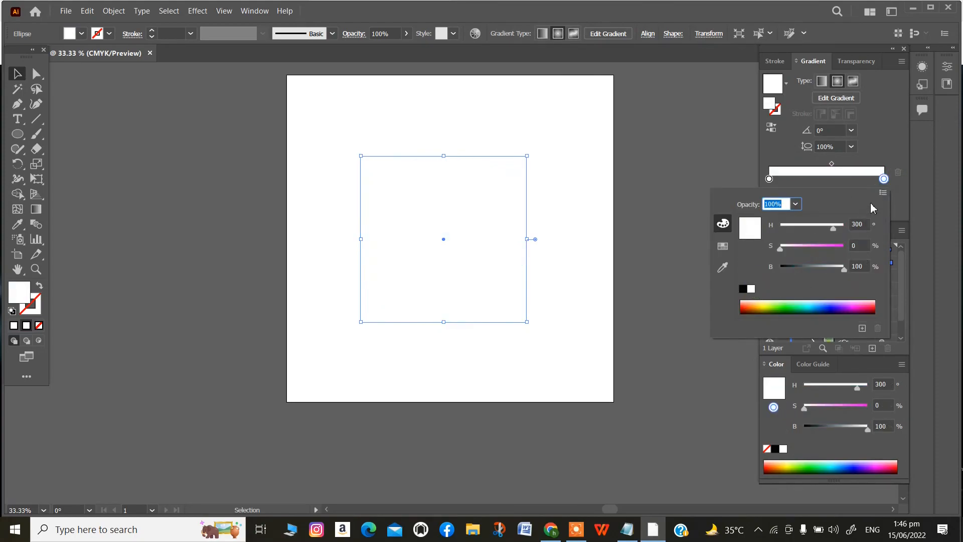
pyautogui.click(796, 203)
pyautogui.click(810, 220)
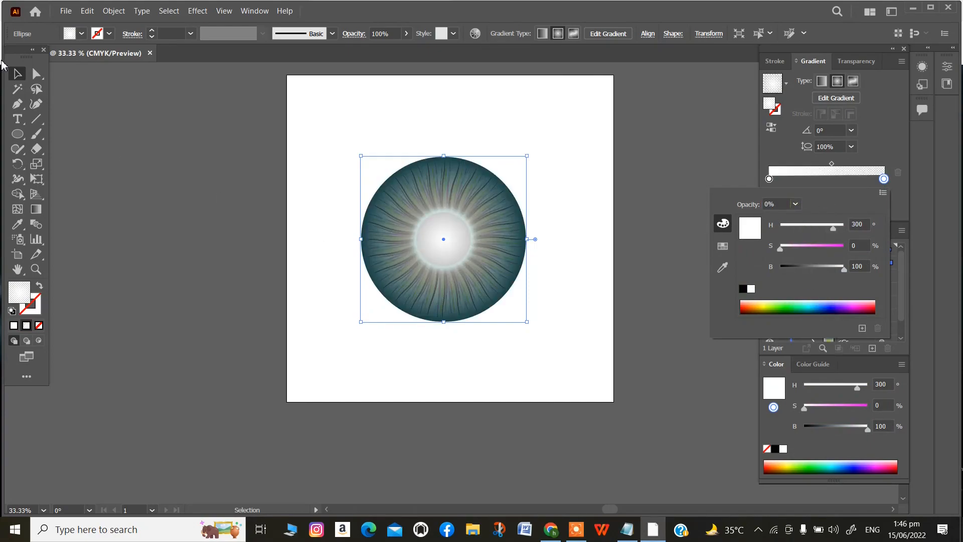
pyautogui.click(17, 76)
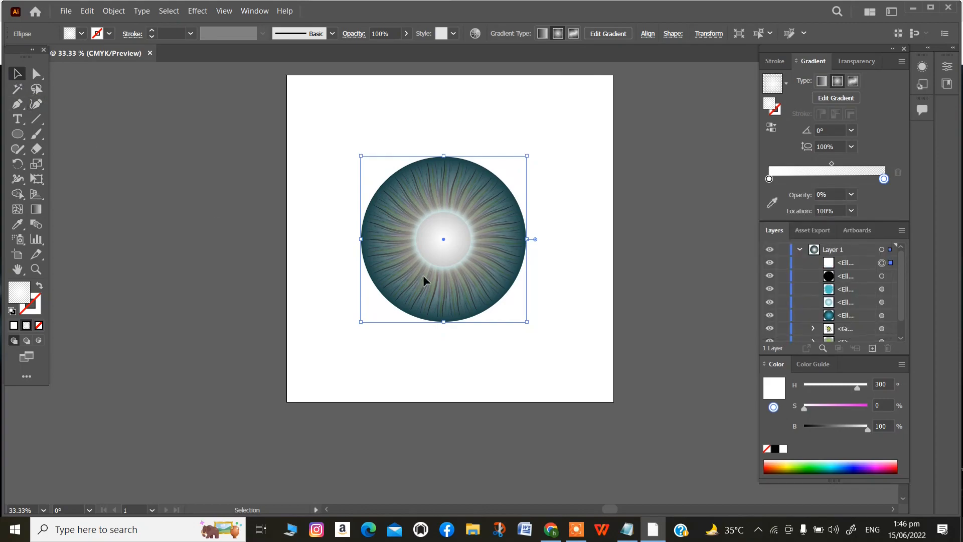
# Step: Reshape the white overlay's lower edge with the Curvature tool into an S-shaped sweep below the pupil, clearing the iris's lower right area
pyautogui.click(36, 104)
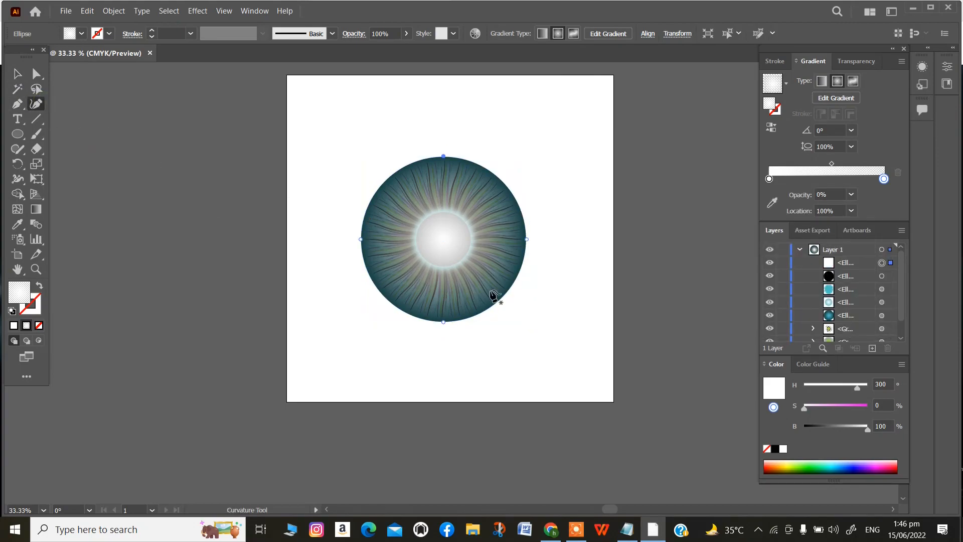
pyautogui.moveTo(503, 294); pyautogui.dragTo(477, 271)
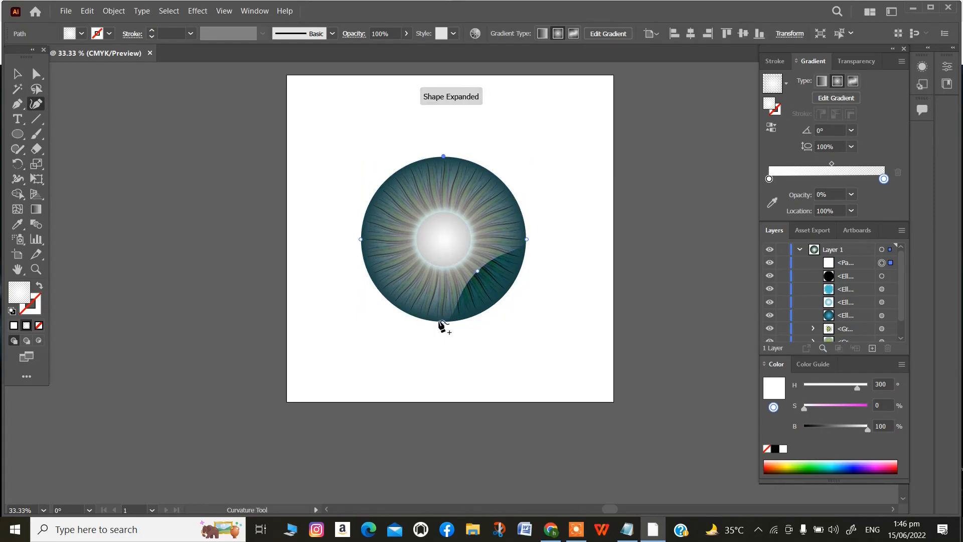
pyautogui.moveTo(442, 322)
pyautogui.mouseDown()
pyautogui.moveTo(413, 289)
pyautogui.moveTo(408, 302)
pyautogui.moveTo(437, 293)
pyautogui.moveTo(435, 319)
pyautogui.mouseUp()
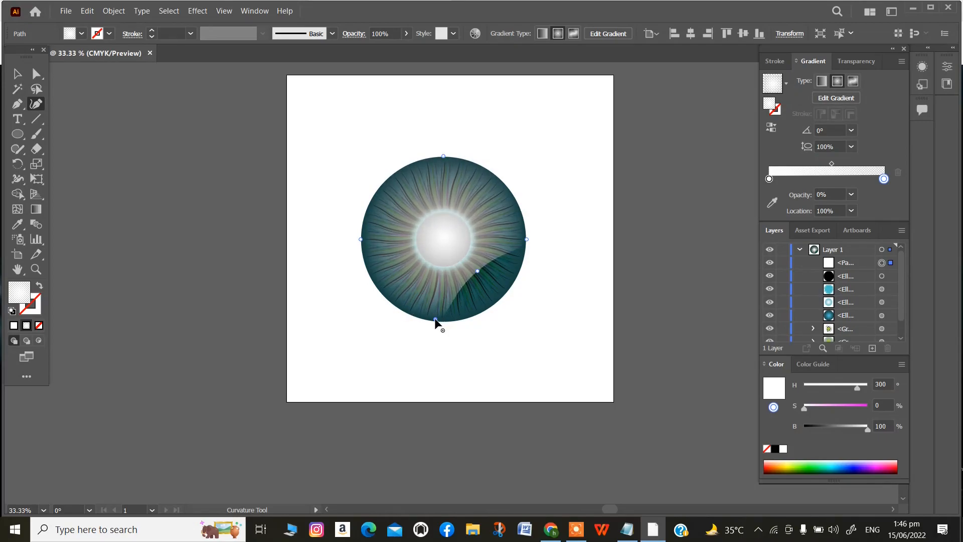
pyautogui.click(381, 293)
pyautogui.moveTo(429, 317); pyautogui.dragTo(479, 259)
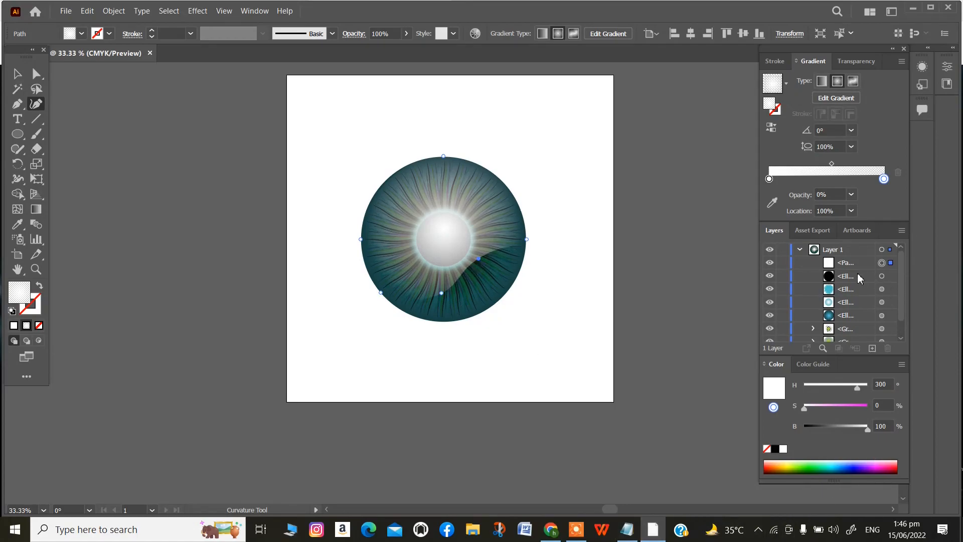
# Step: Restack the objects so the black pupil is above the white overlay, with both blue glow circles directly beneath the pupil
pyautogui.click(882, 277)
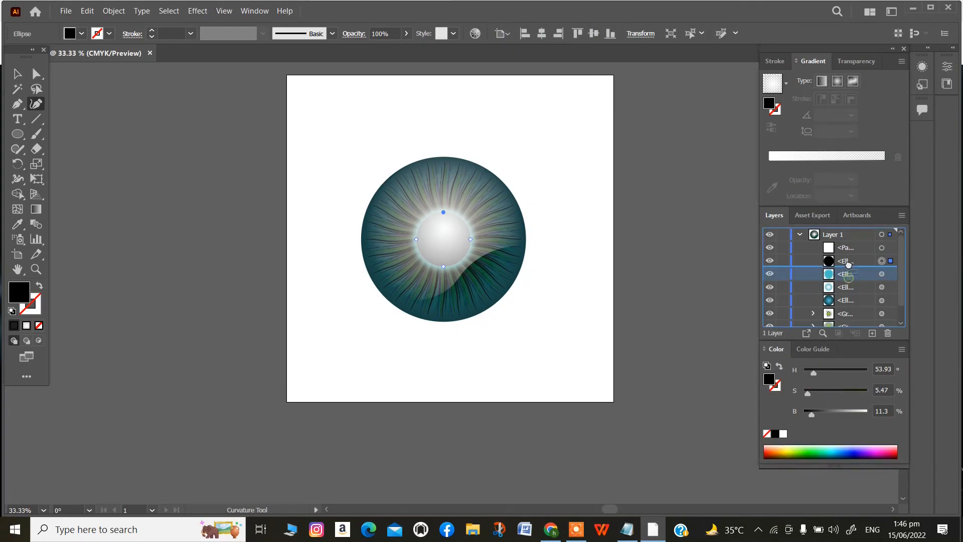
pyautogui.moveTo(851, 270); pyautogui.dragTo(847, 245)
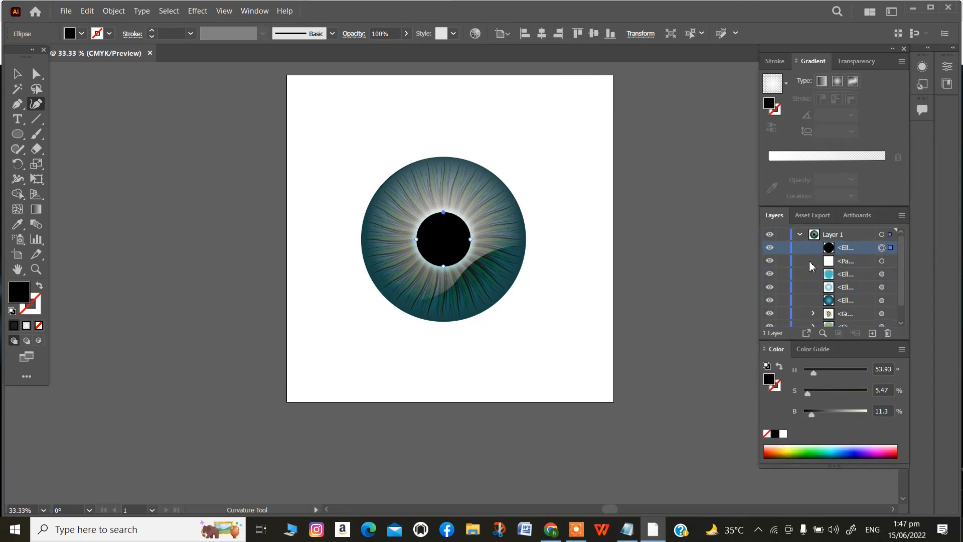
pyautogui.click(853, 261)
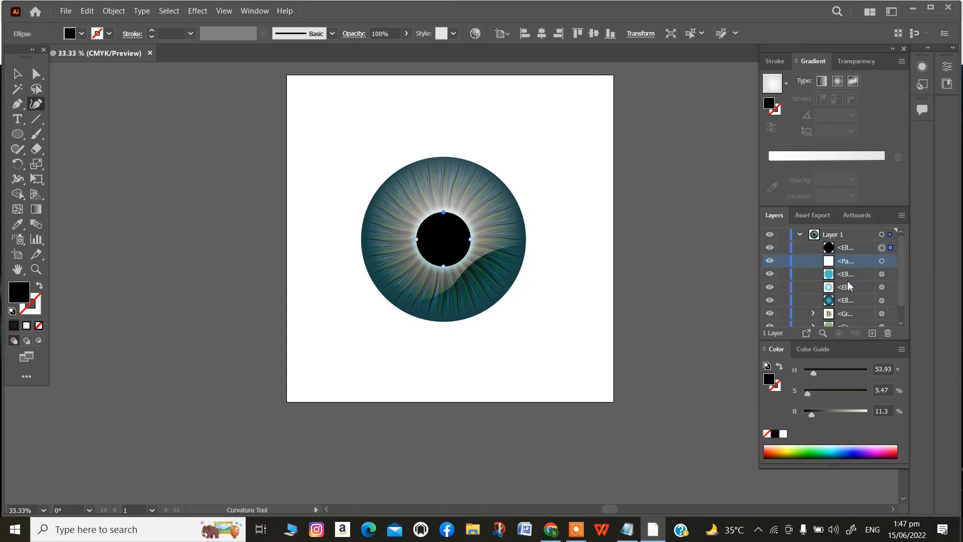
pyautogui.moveTo(850, 287); pyautogui.dragTo(859, 262)
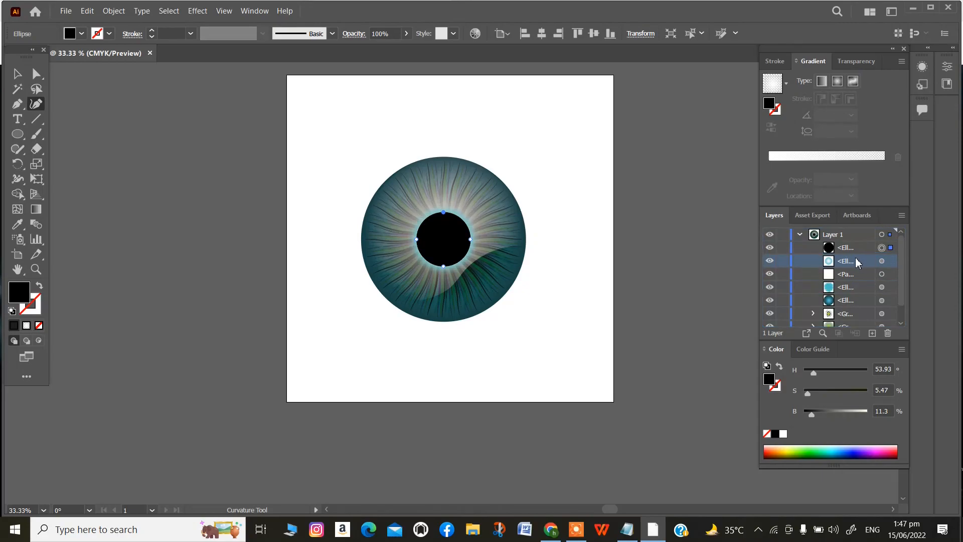
pyautogui.moveTo(848, 294); pyautogui.dragTo(854, 271)
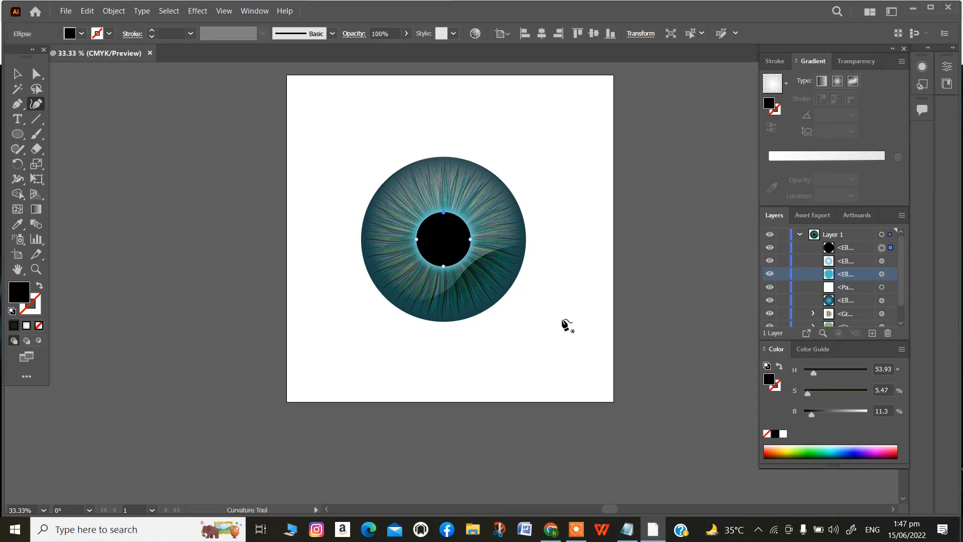
# Step: Draw a small circle filled with the white-to-transparent gradient and place it over the pupil's upper-left edge
pyautogui.click(17, 75)
pyautogui.click(18, 134)
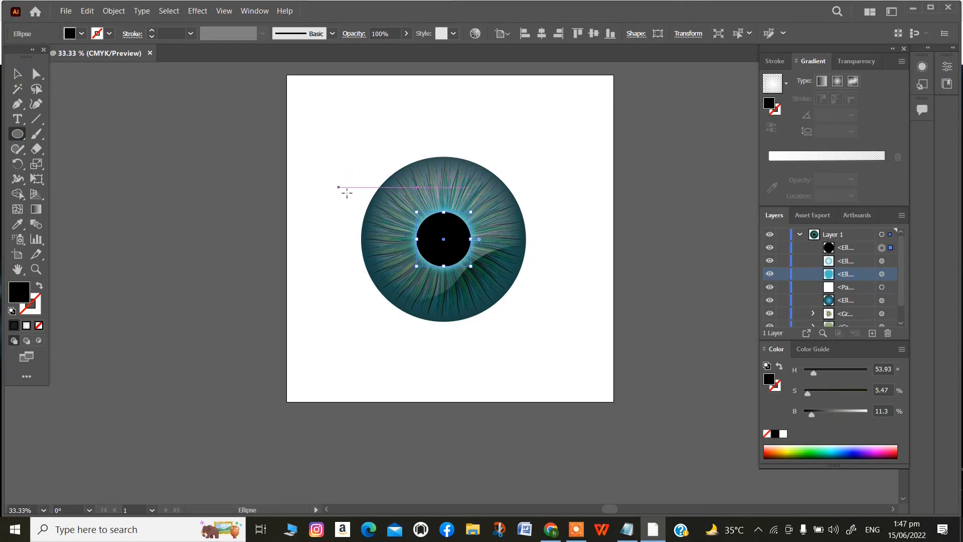
pyautogui.moveTo(338, 186); pyautogui.dragTo(358, 205)
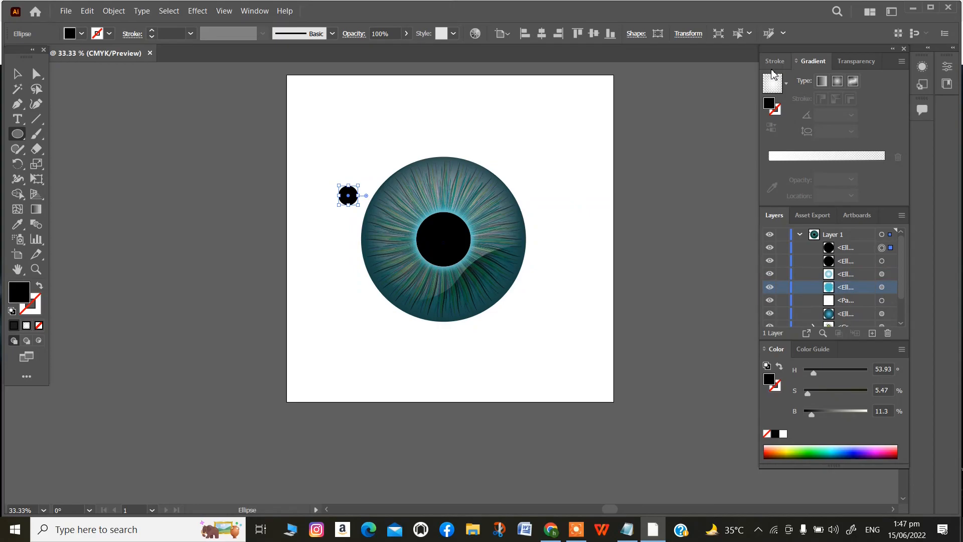
pyautogui.click(773, 75)
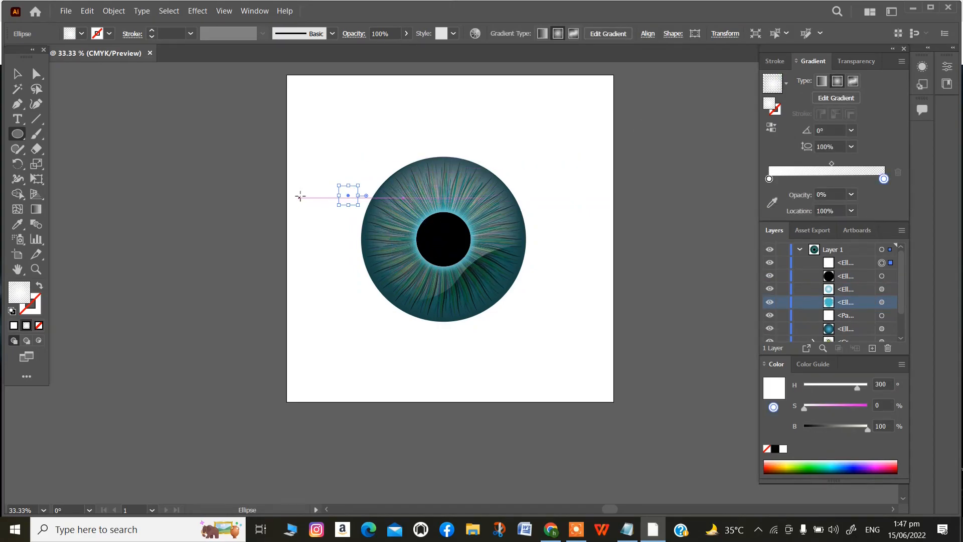
pyautogui.click(17, 74)
pyautogui.moveTo(351, 200); pyautogui.dragTo(429, 223)
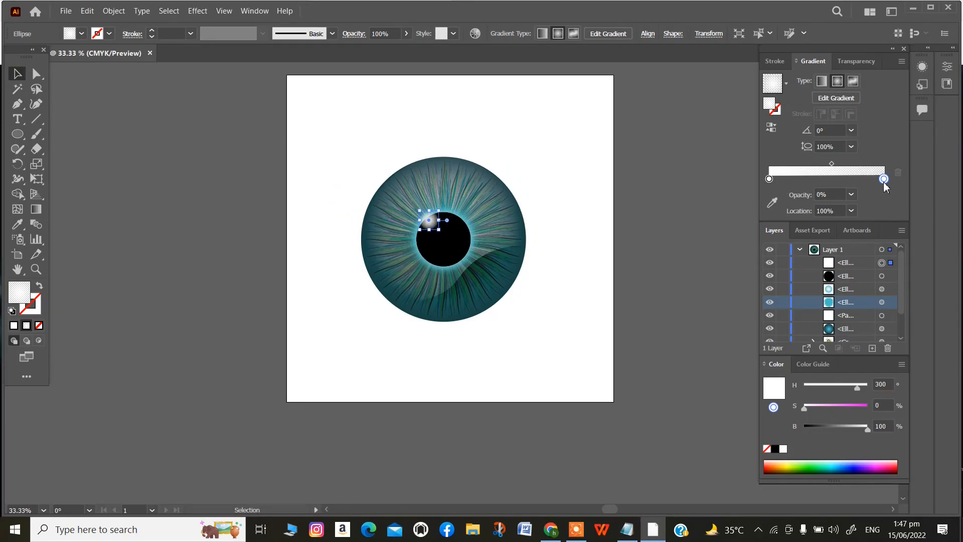
# Step: Make the small highlight's gradient linear with its midpoint at about 63.7% and its direction at about 157°, and deselect it
pyautogui.moveTo(832, 163); pyautogui.dragTo(842, 164)
pyautogui.click(822, 81)
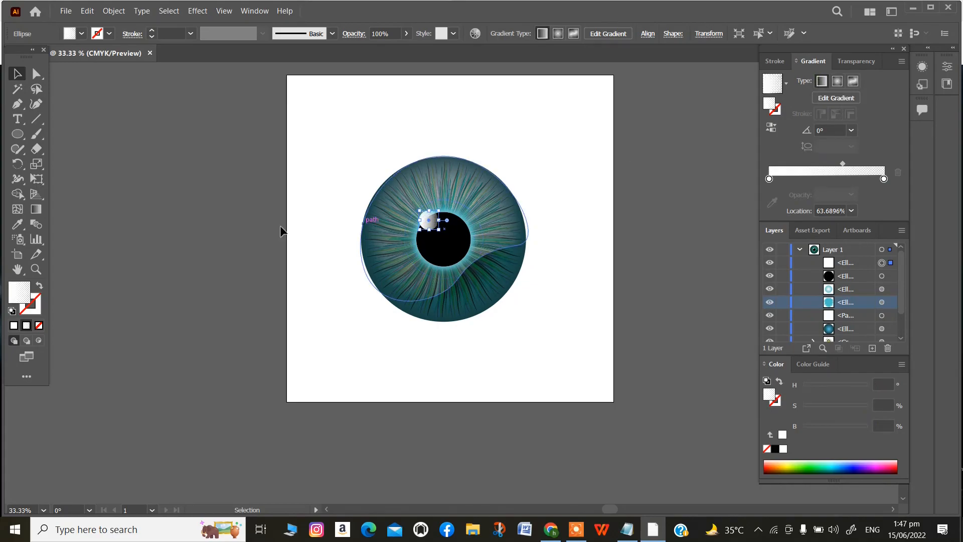
pyautogui.click(36, 209)
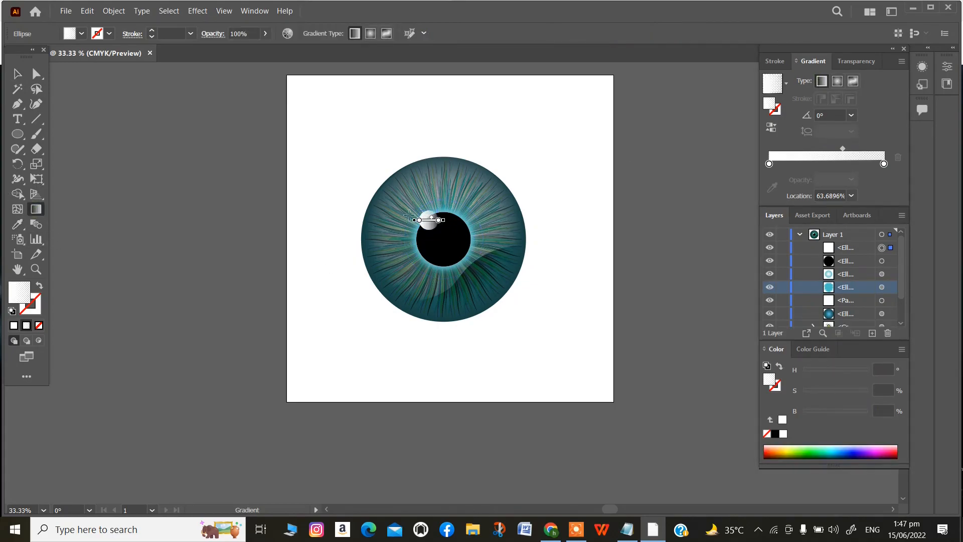
pyautogui.moveTo(417, 205)
pyautogui.mouseDown()
pyautogui.moveTo(436, 224)
pyautogui.moveTo(420, 220)
pyautogui.mouseUp()
pyautogui.press('v')
pyautogui.click(252, 145)
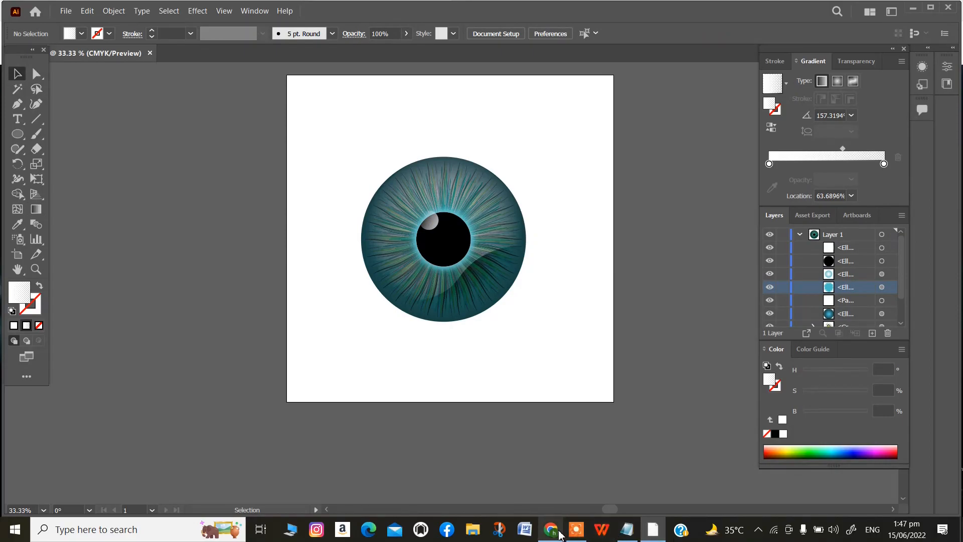
pyautogui.scroll(-1, 539, 430)
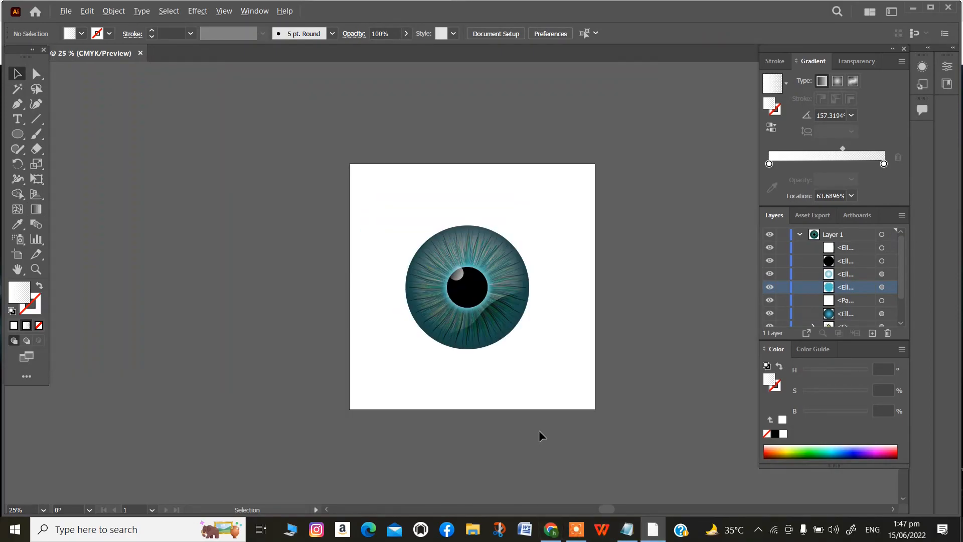
pyautogui.scroll(1, 535, 438)
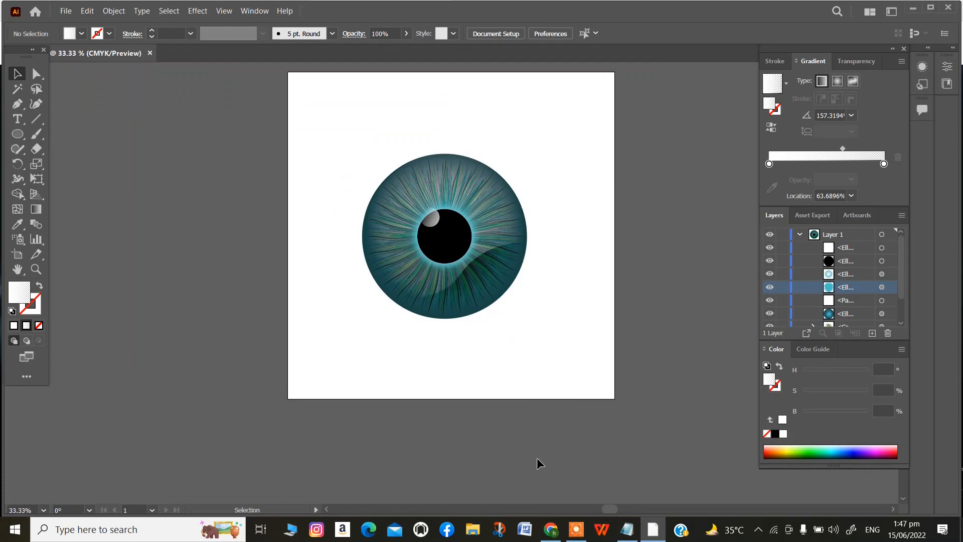
pyautogui.click(572, 534)
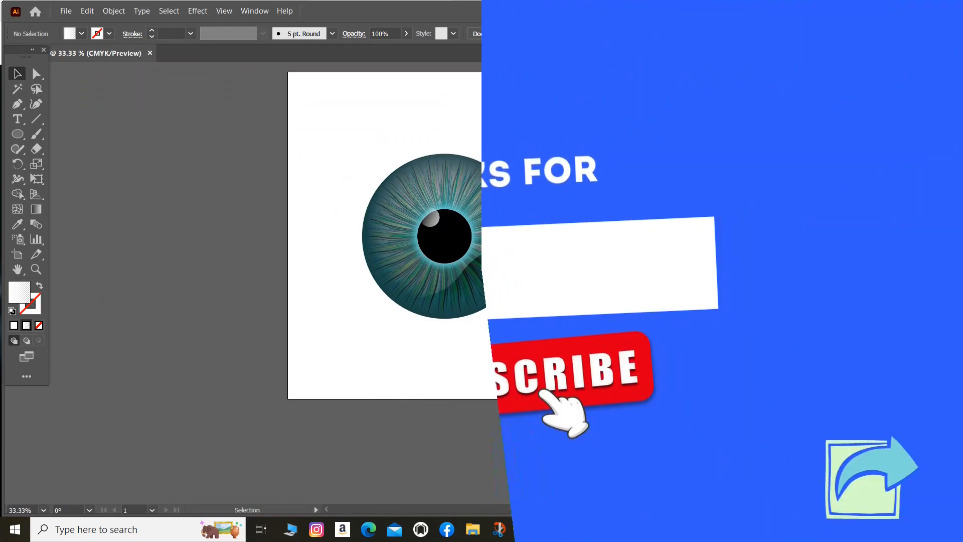